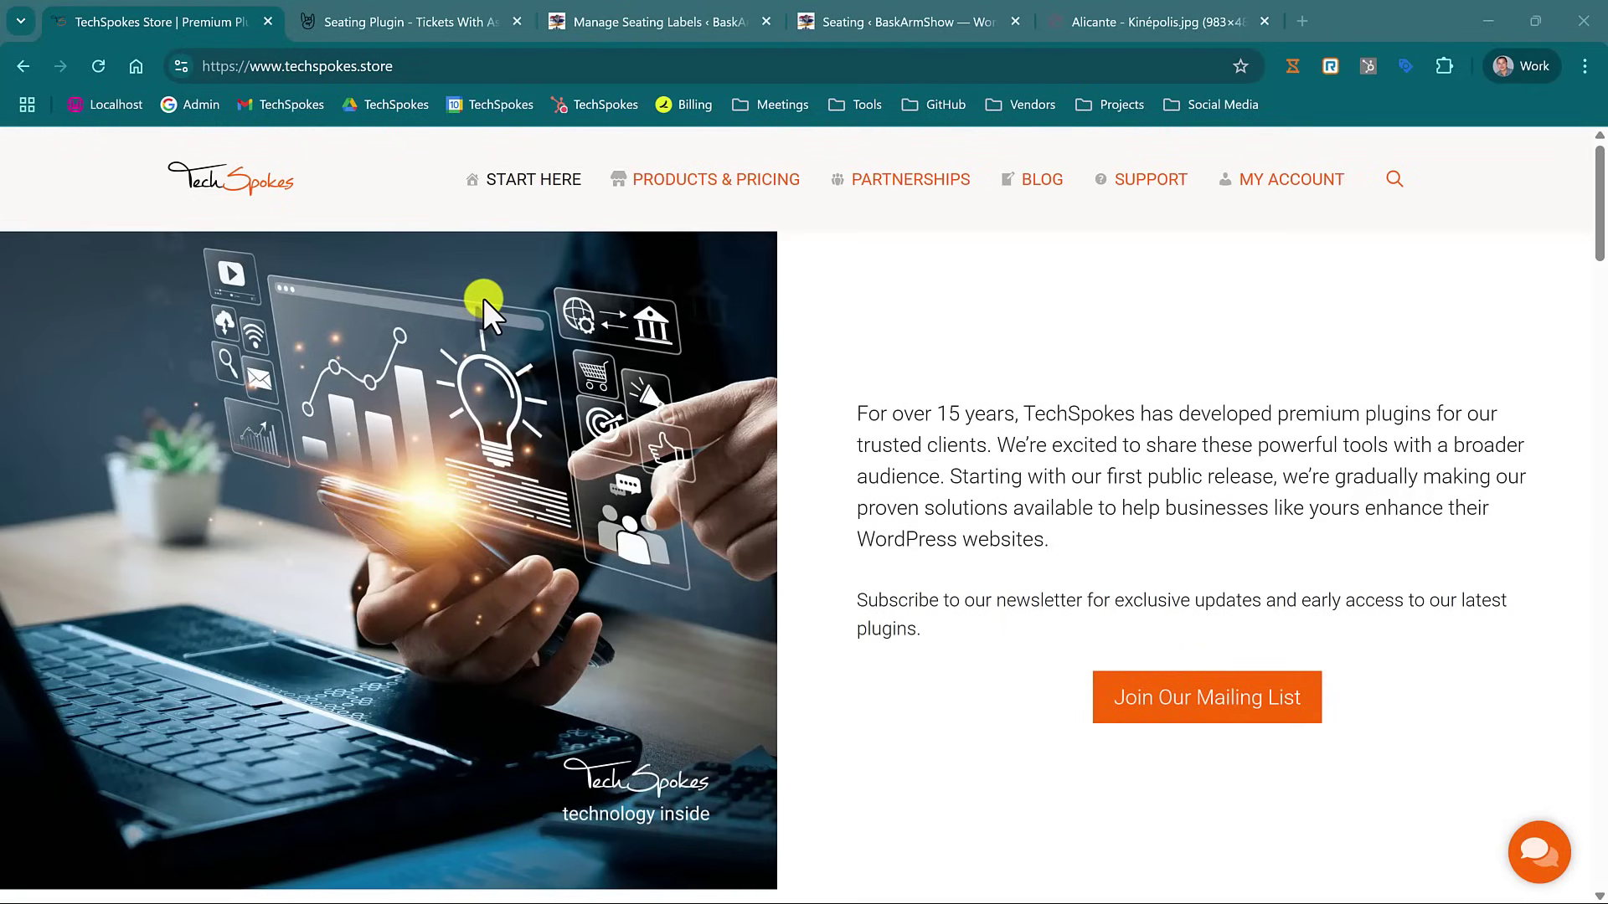
# Switch to the Seating plugin product page showing the $129, $249 and $399 plans.
pyautogui.click(413, 17)
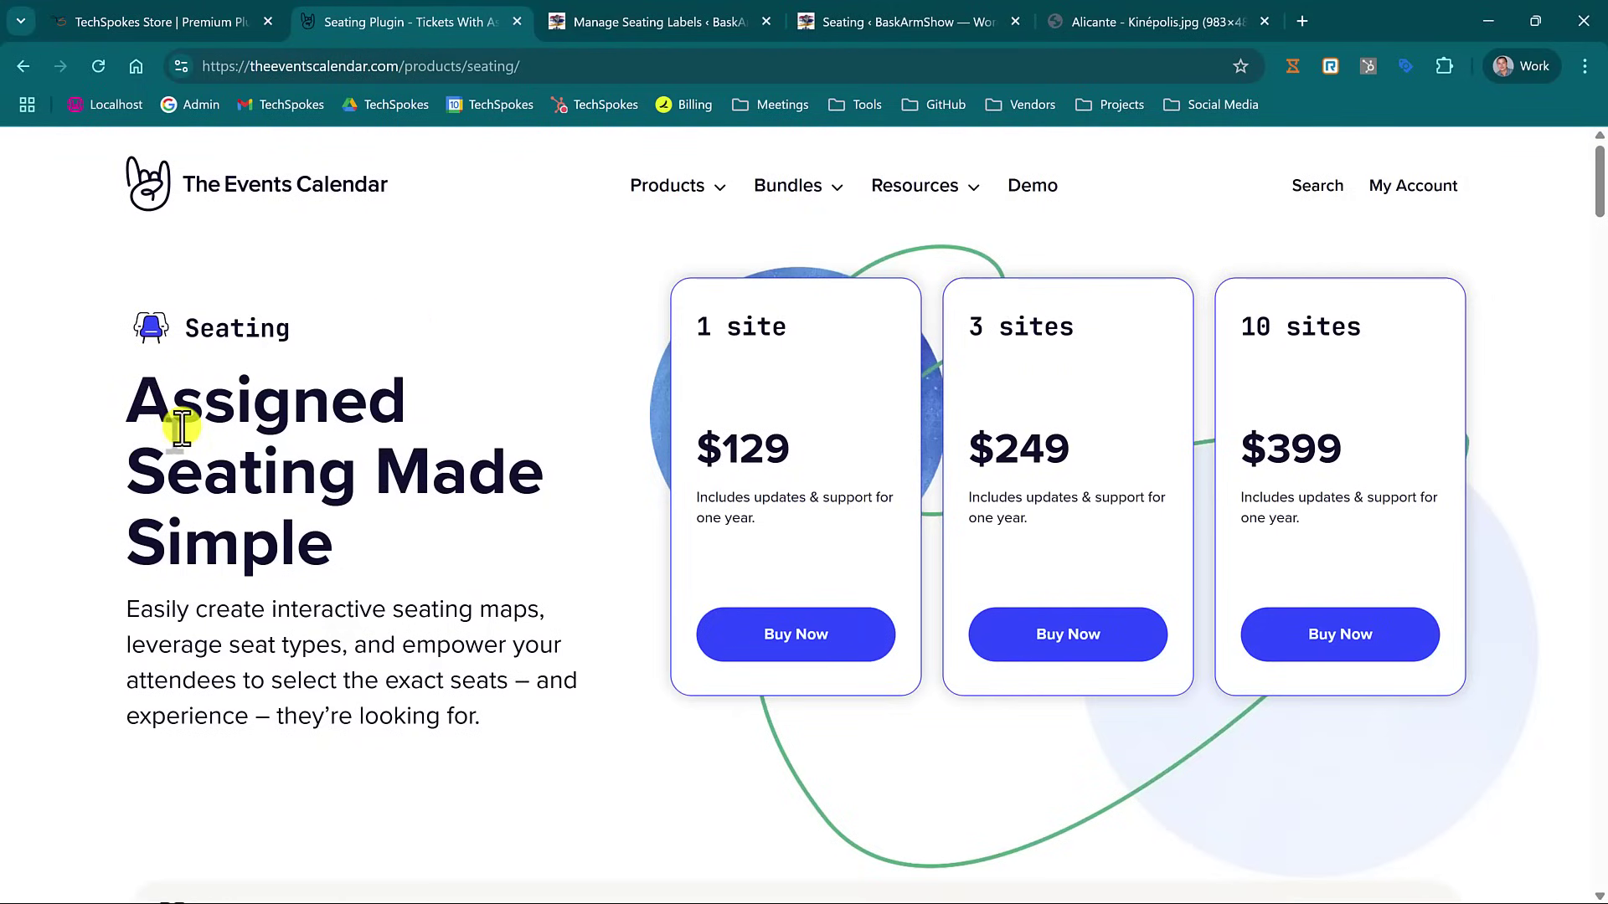
# Scroll down to the How It Works section outlining the four seating steps.
pyautogui.scroll(-5, 315, 441)
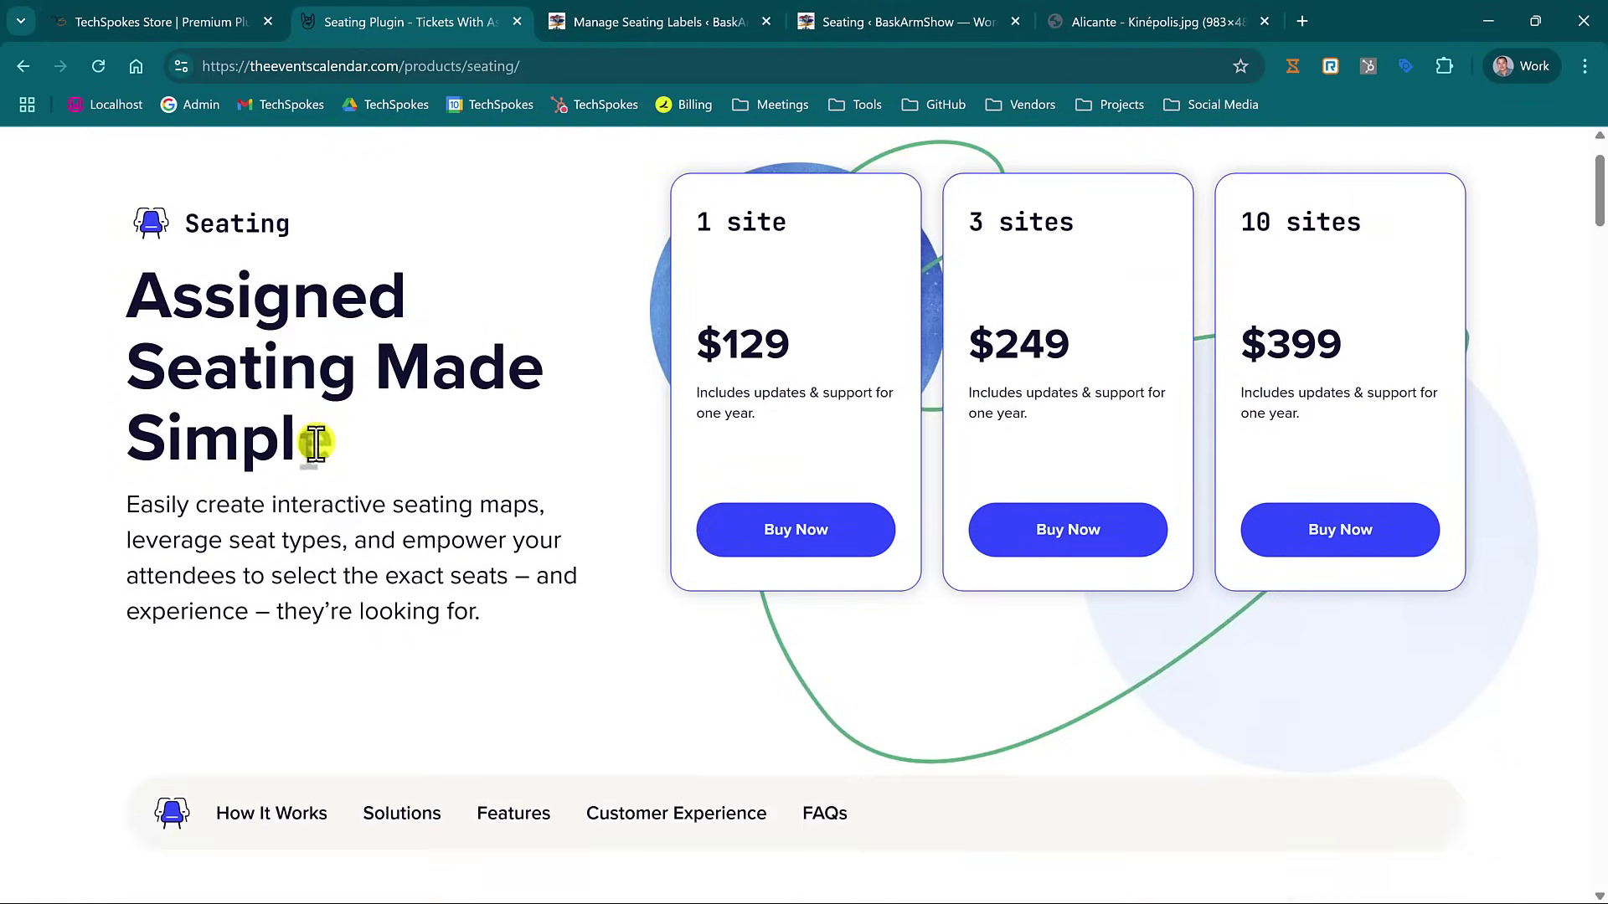
pyautogui.scroll(-6, 314, 437)
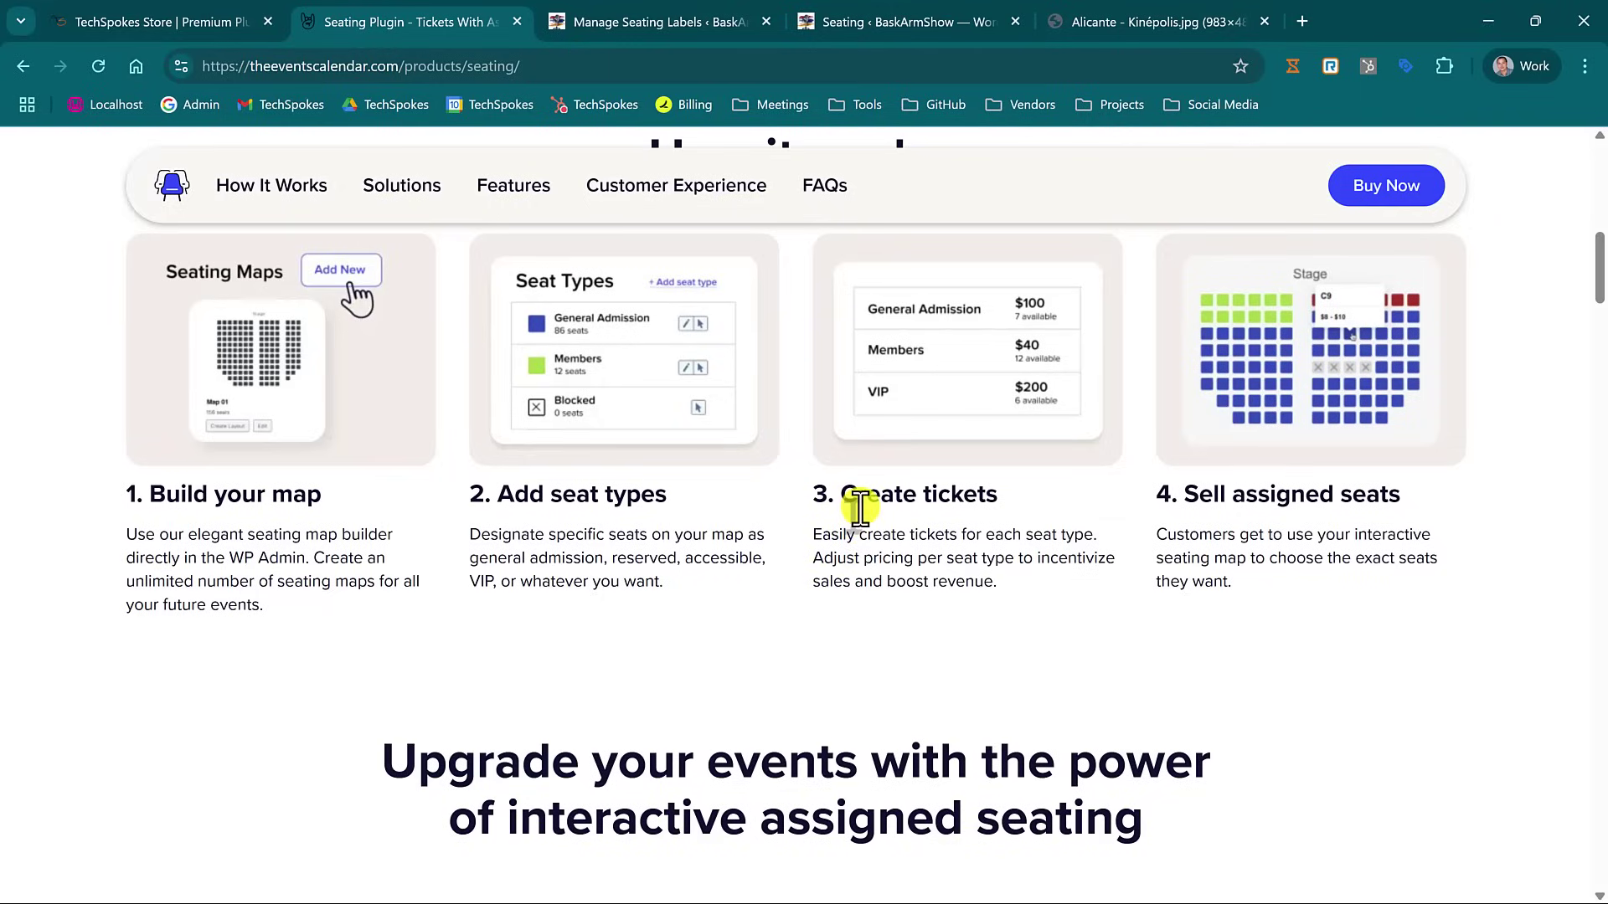
# Look through the seat labels page, the seat layout editor and the Alicante - Kinépolis.jpg reference chart.
pyautogui.click(679, 10)
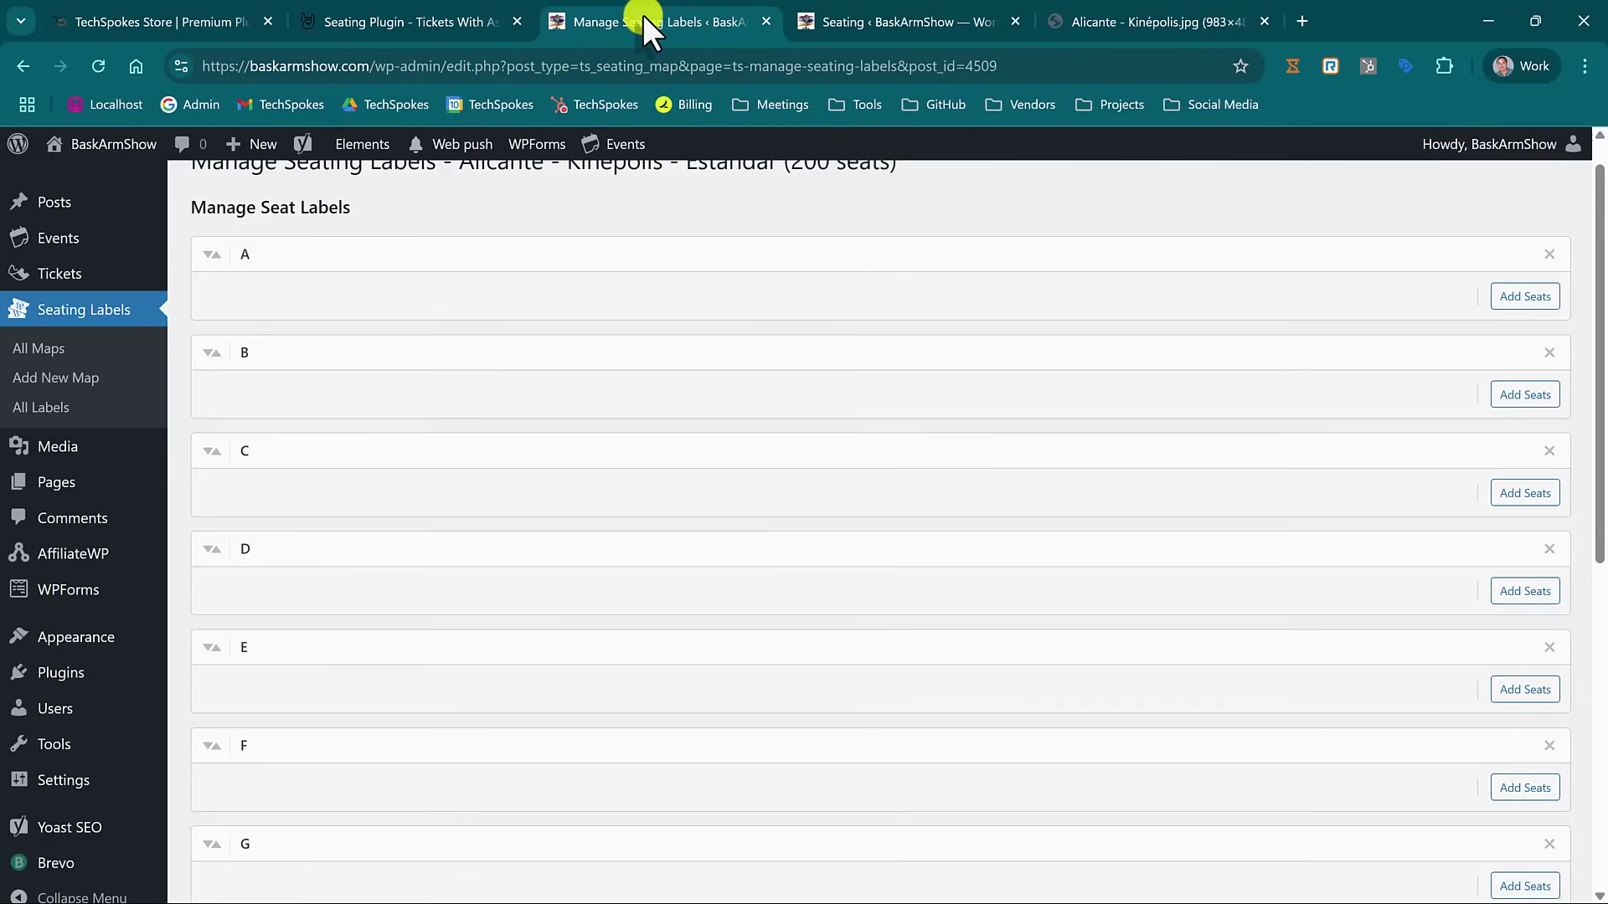
pyautogui.click(885, 25)
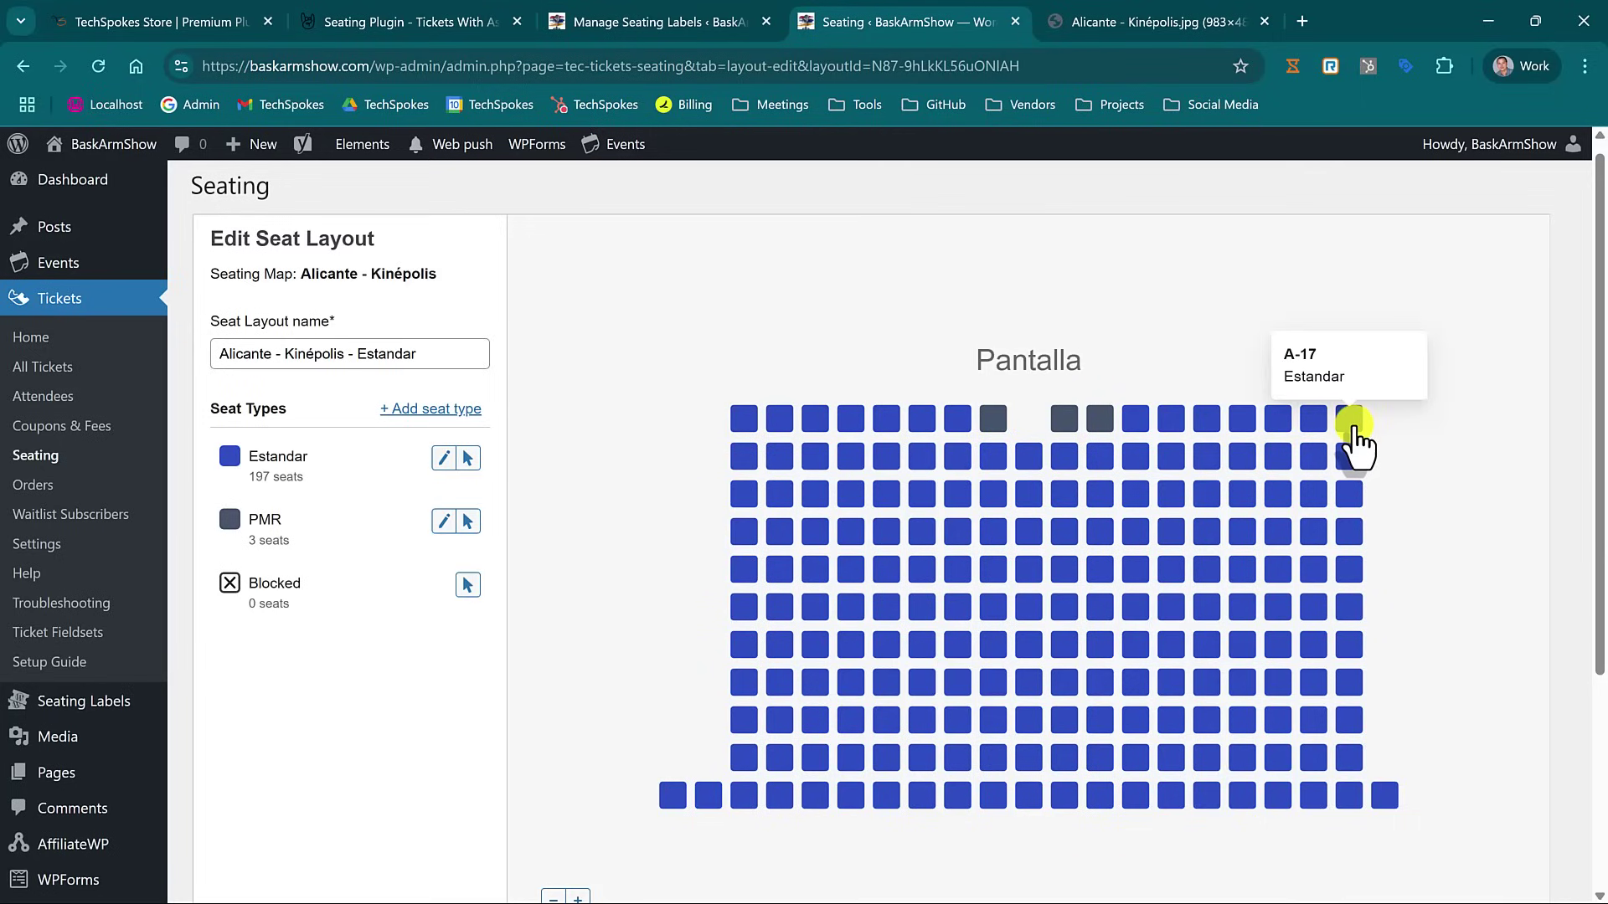
pyautogui.click(1168, 12)
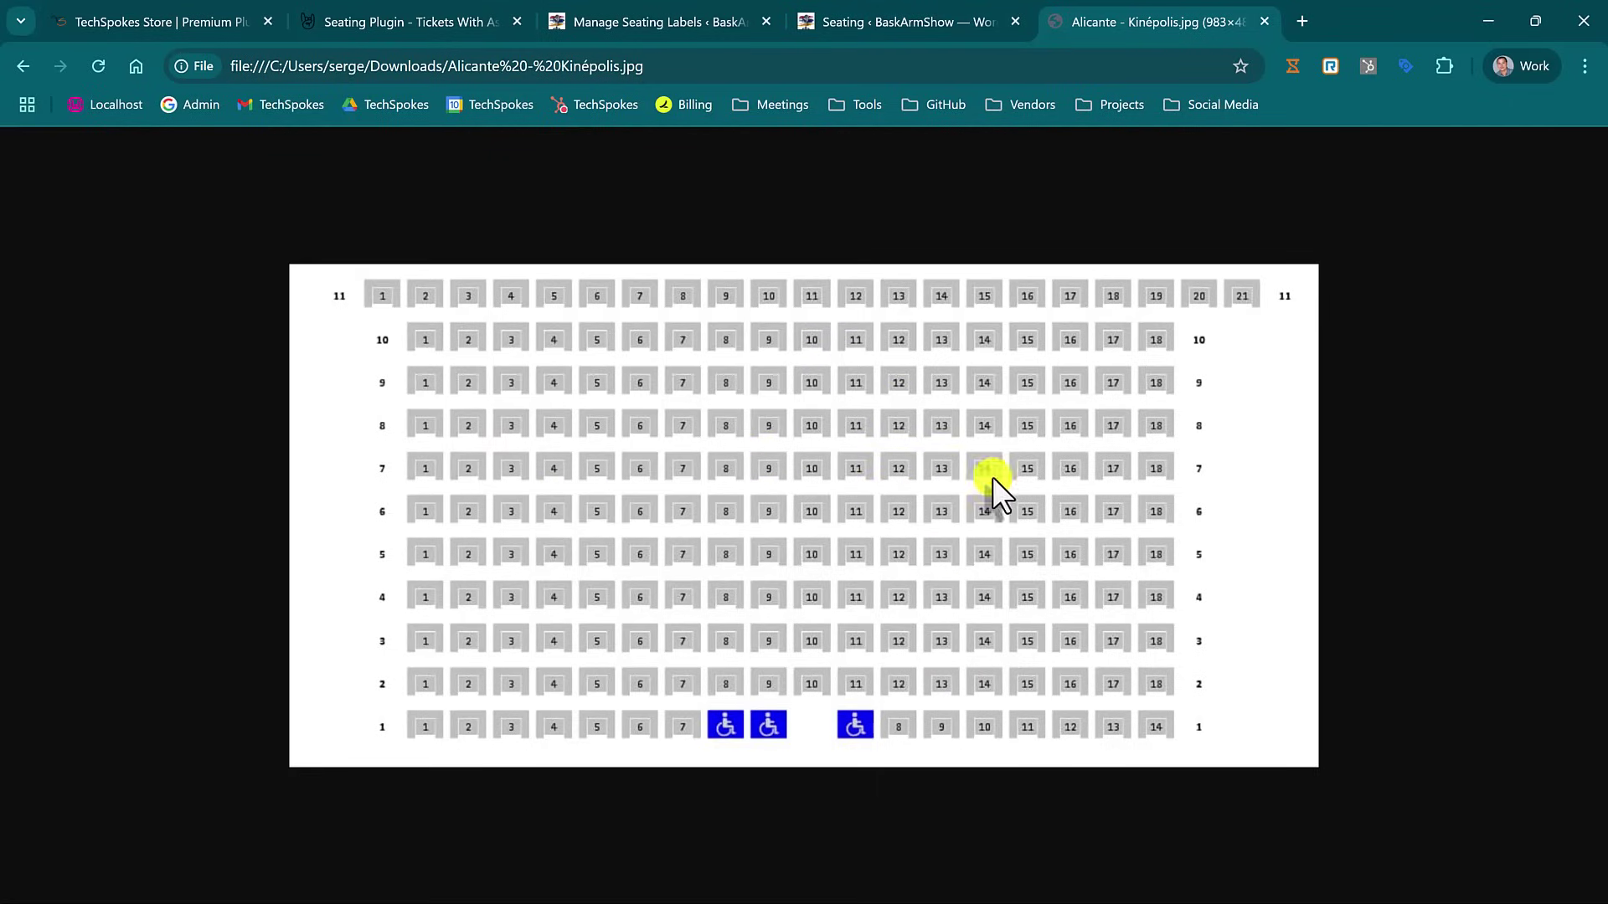
pyautogui.click(899, 13)
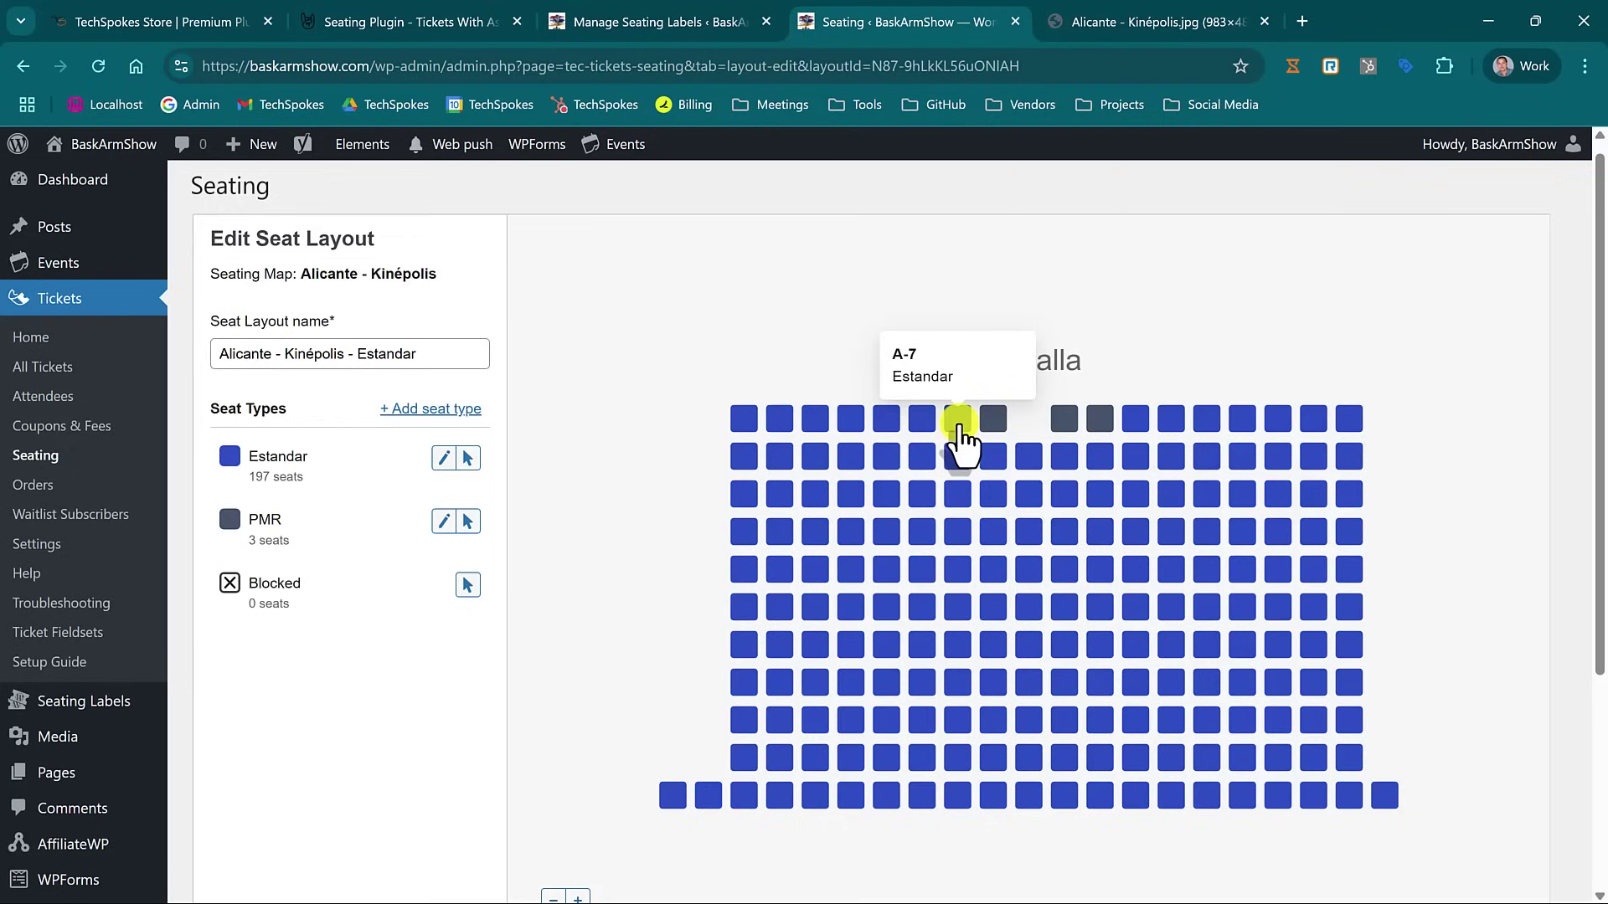
pyautogui.click(1124, 17)
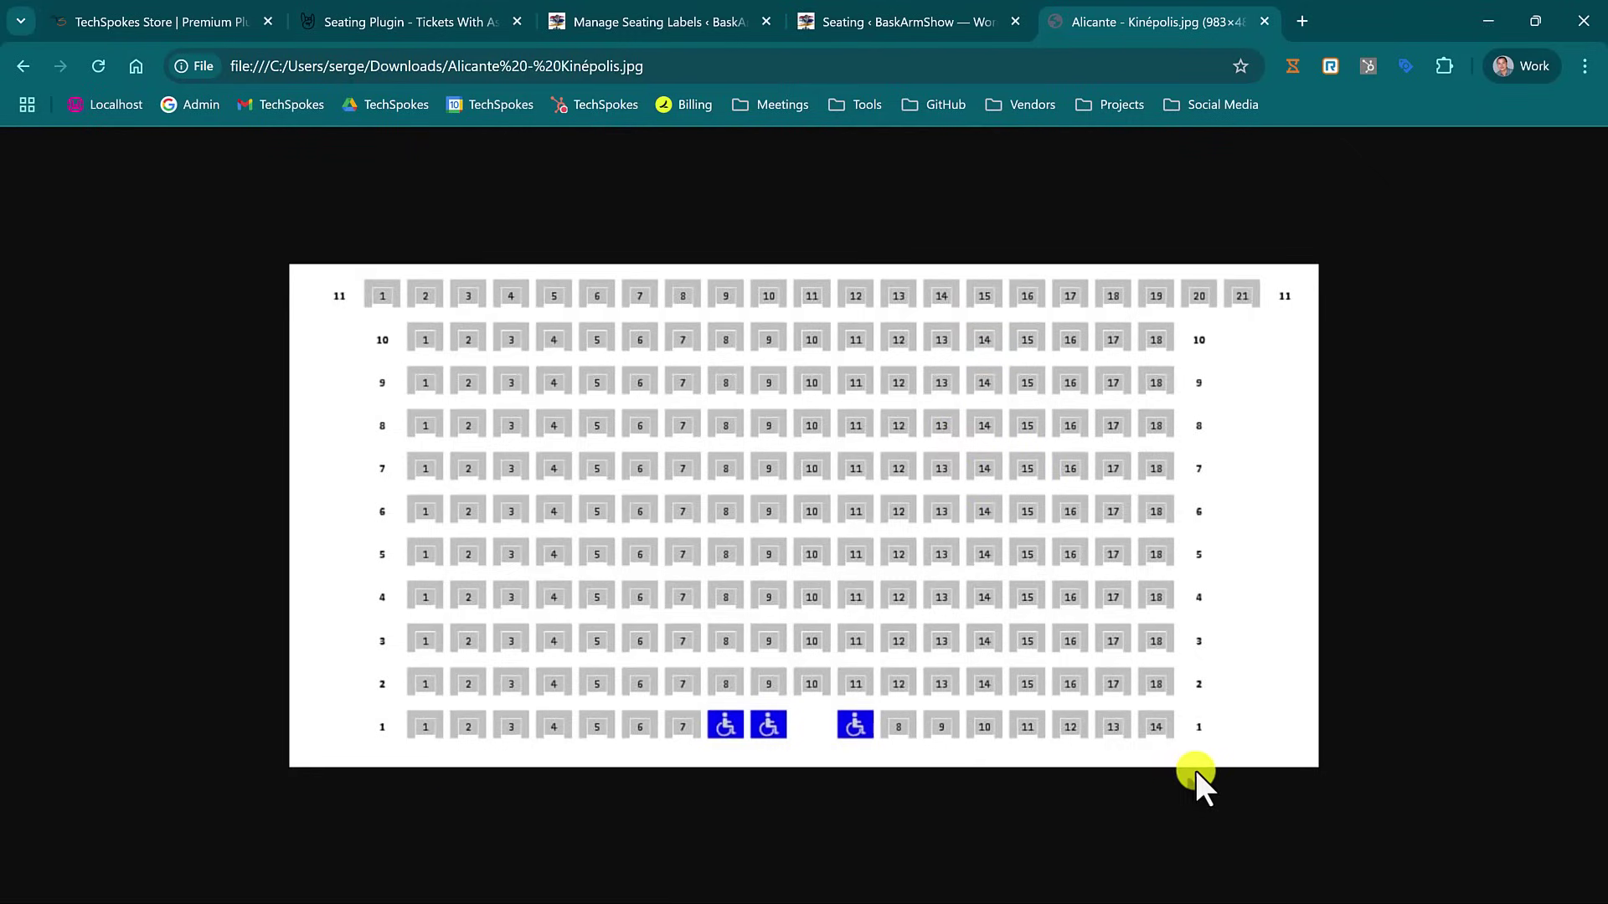
pyautogui.click(898, 12)
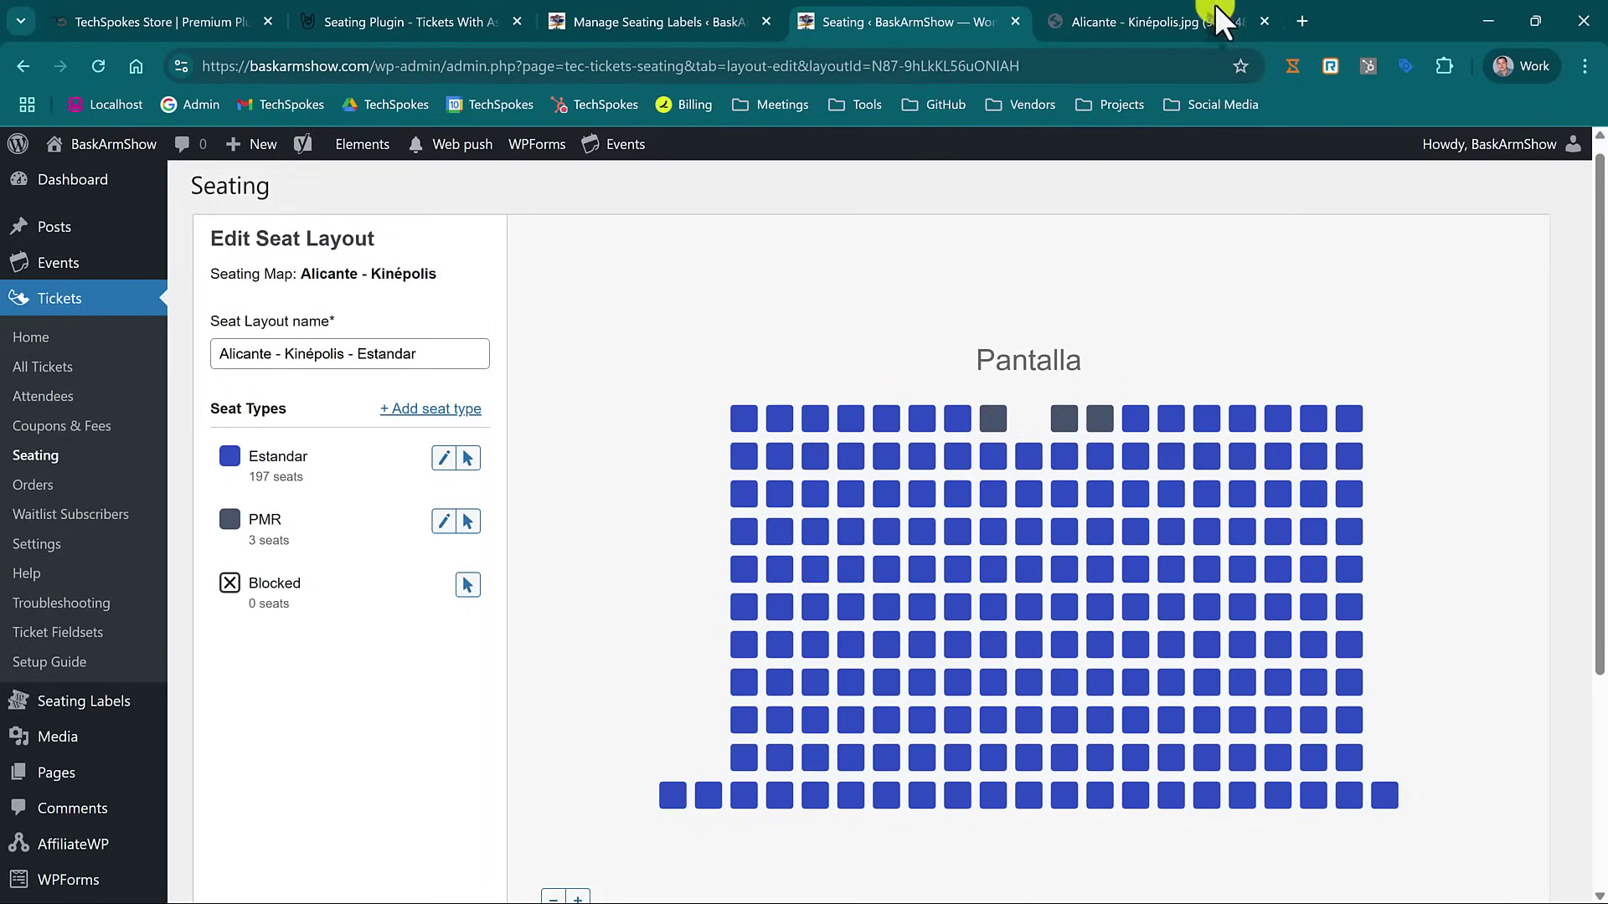
# View the Alicante reference image, then return to Manage Seating Labels for Alicante - Kinépolis - Estandar.
pyautogui.click(1158, 10)
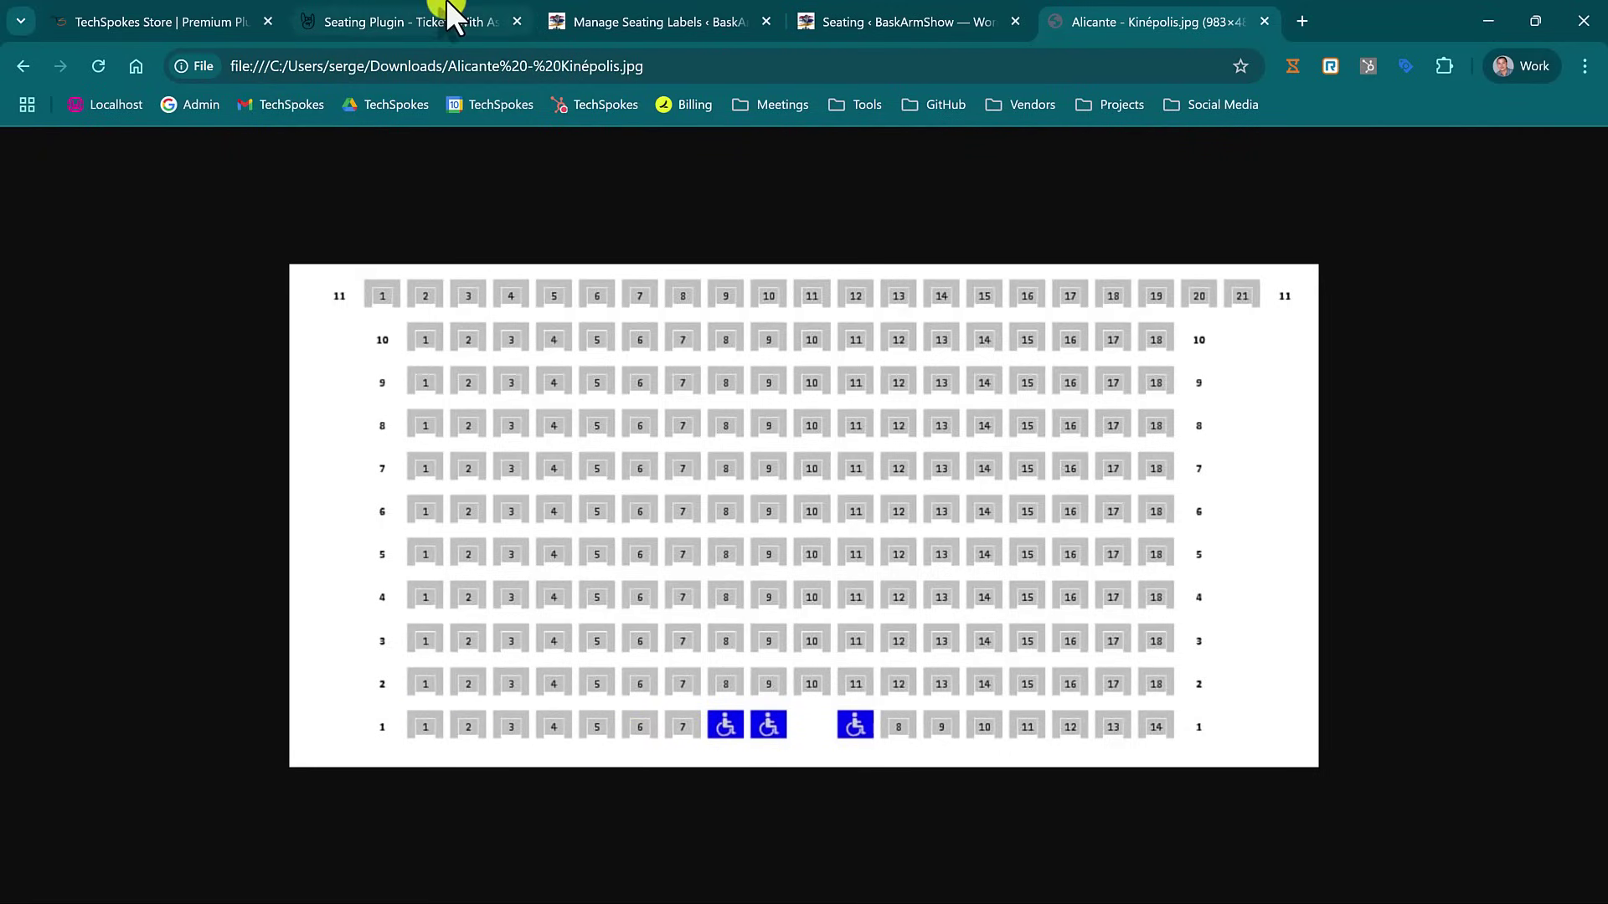
pyautogui.click(702, 21)
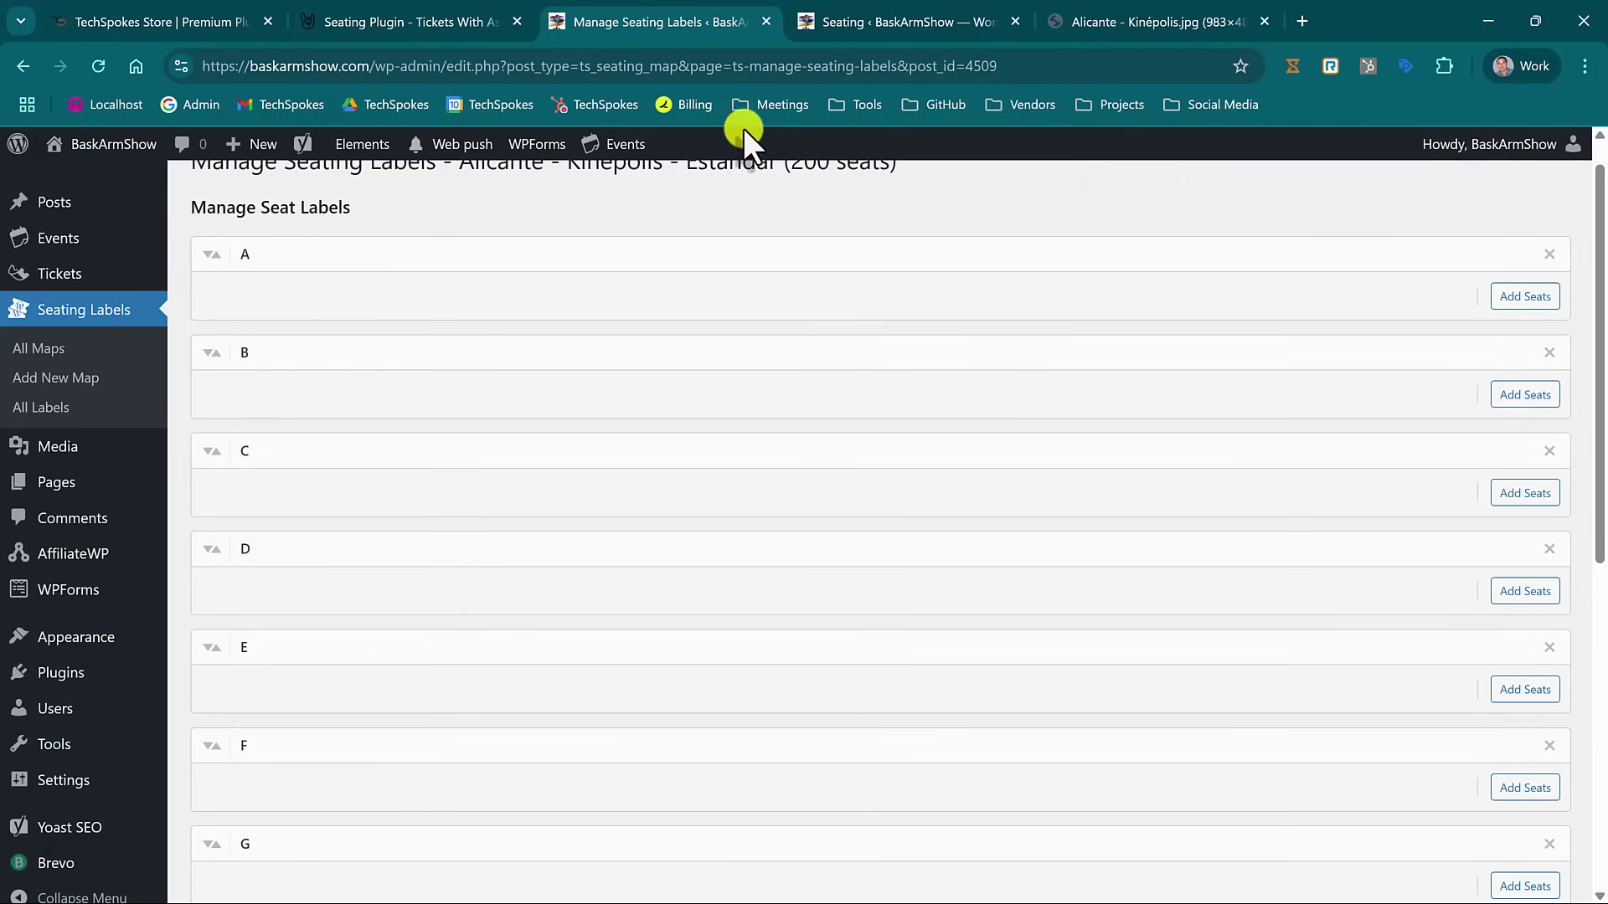
# Compare the seat layout editor with the row list on Manage Seating Labels.
pyautogui.click(882, 23)
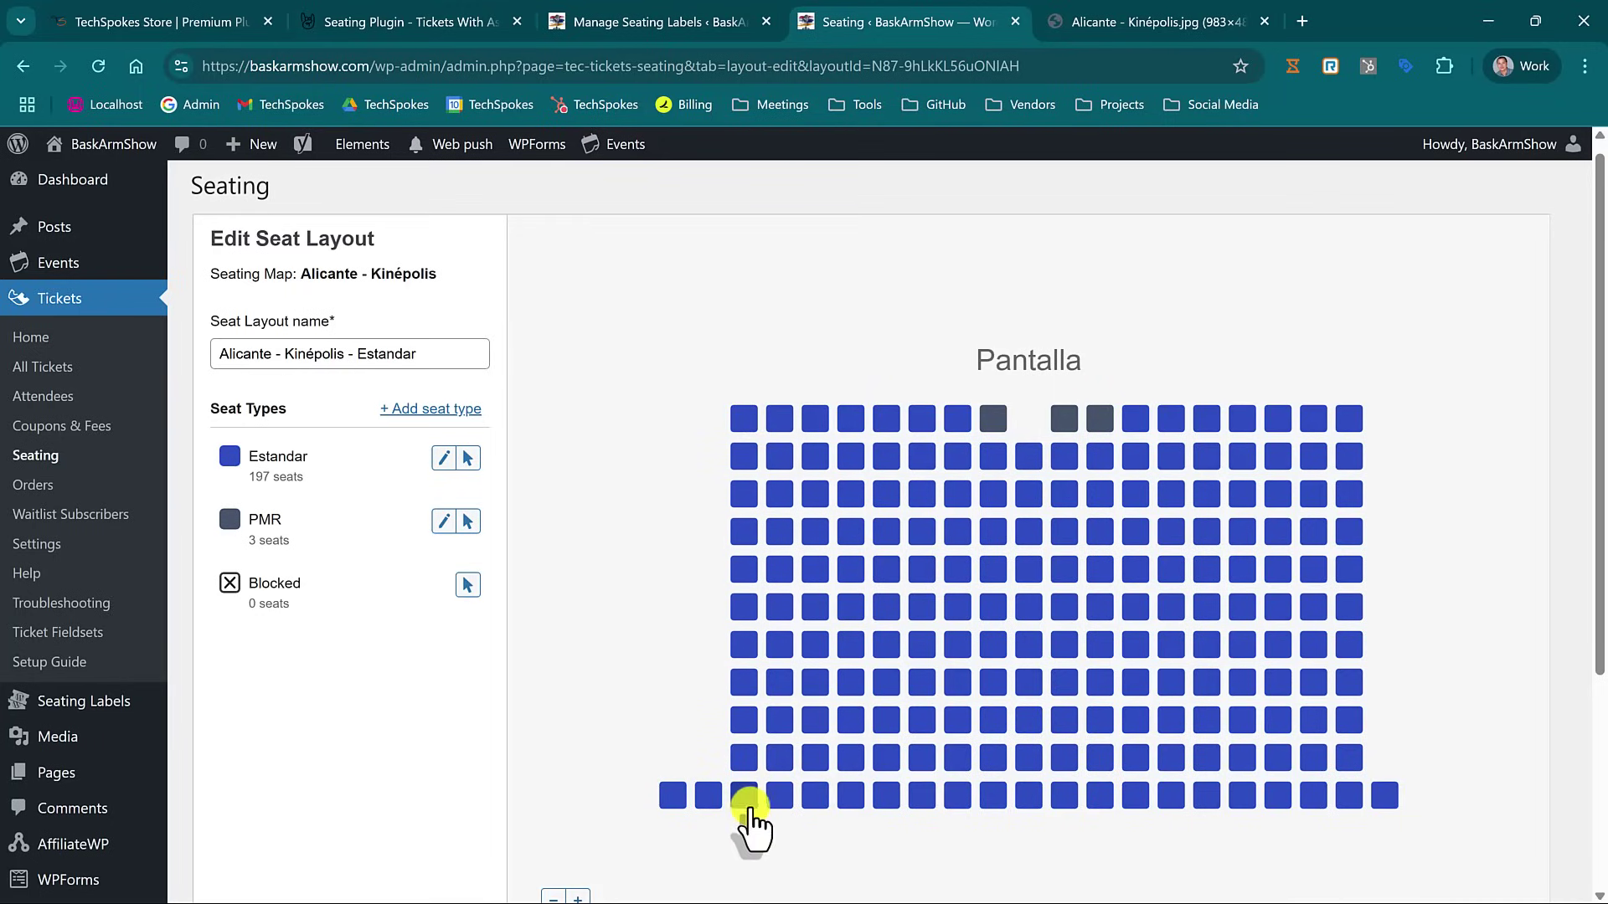
pyautogui.click(604, 9)
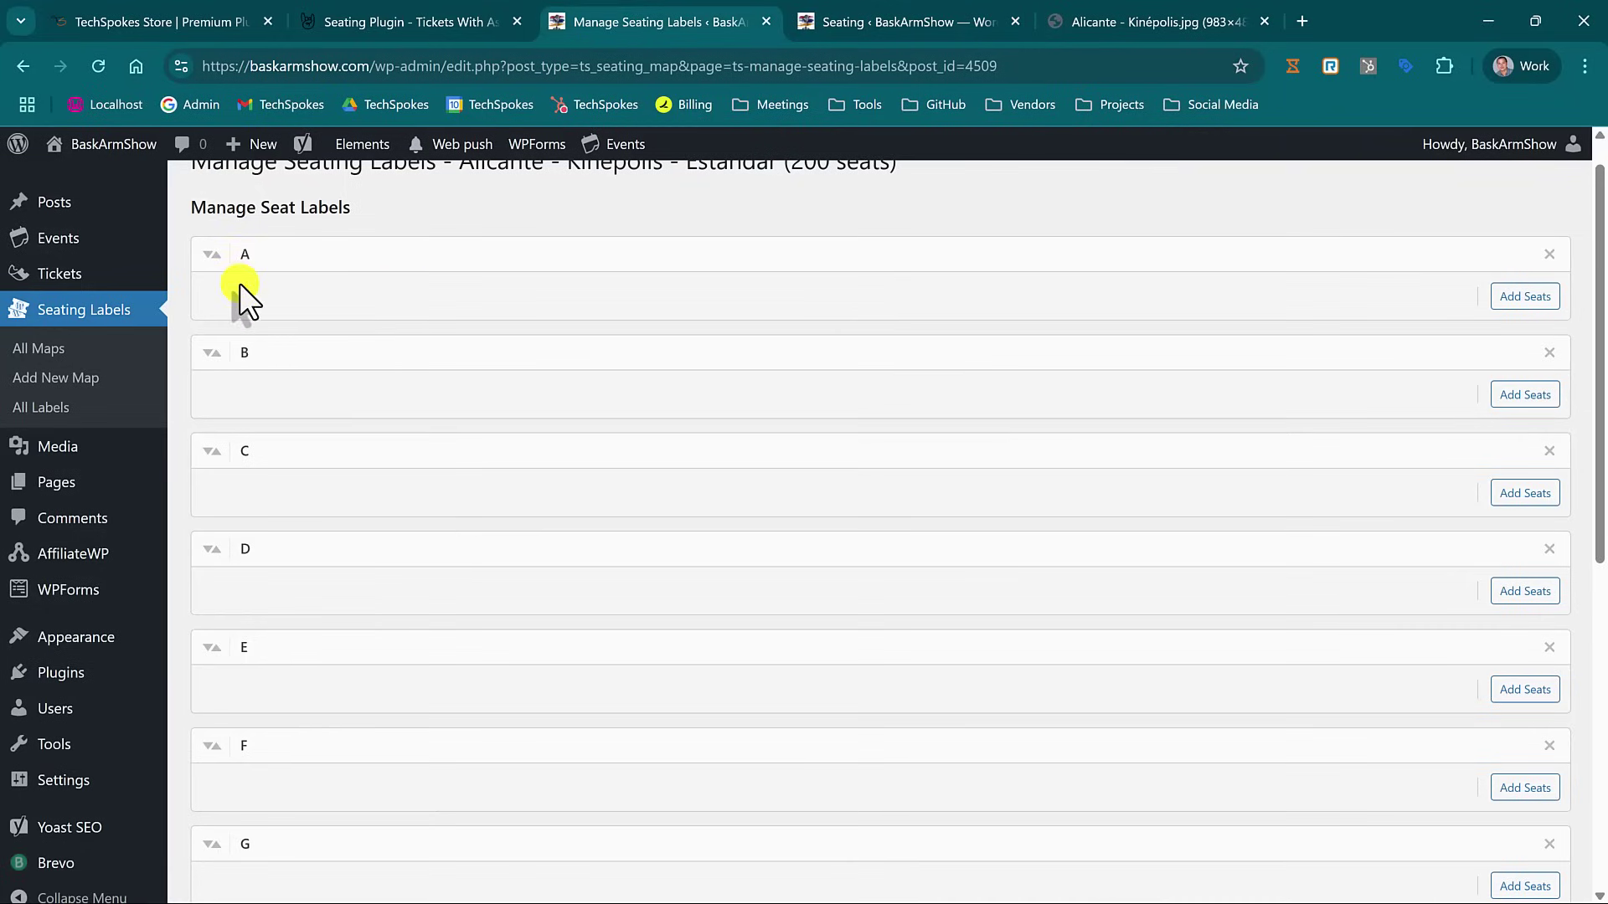
pyautogui.scroll(-8, 276, 668)
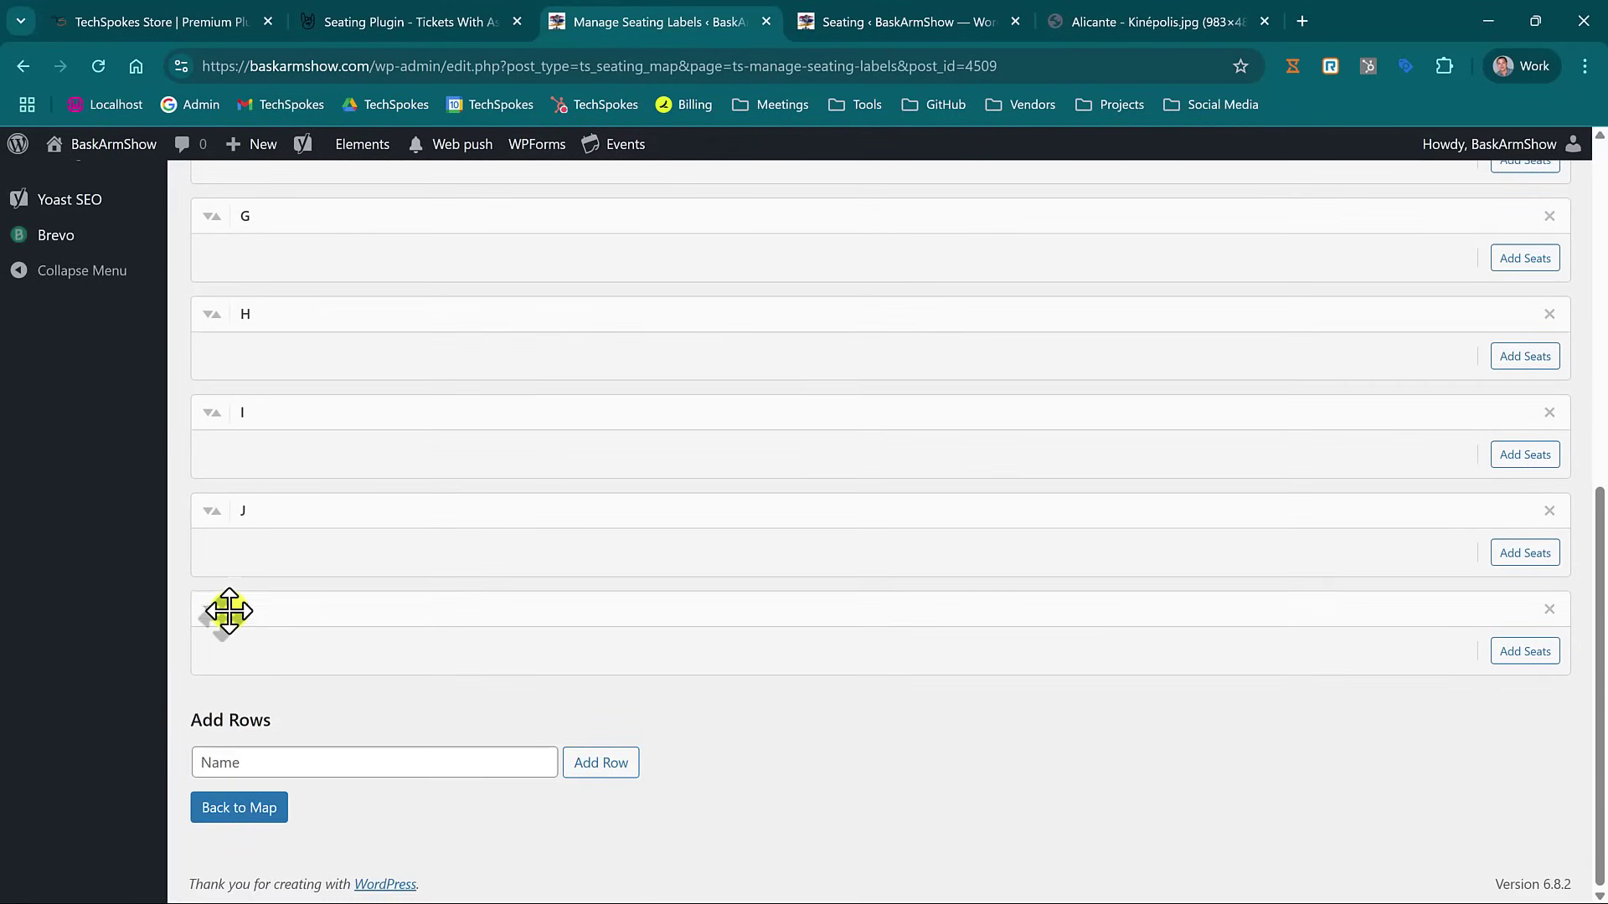
pyautogui.scroll(8, 237, 638)
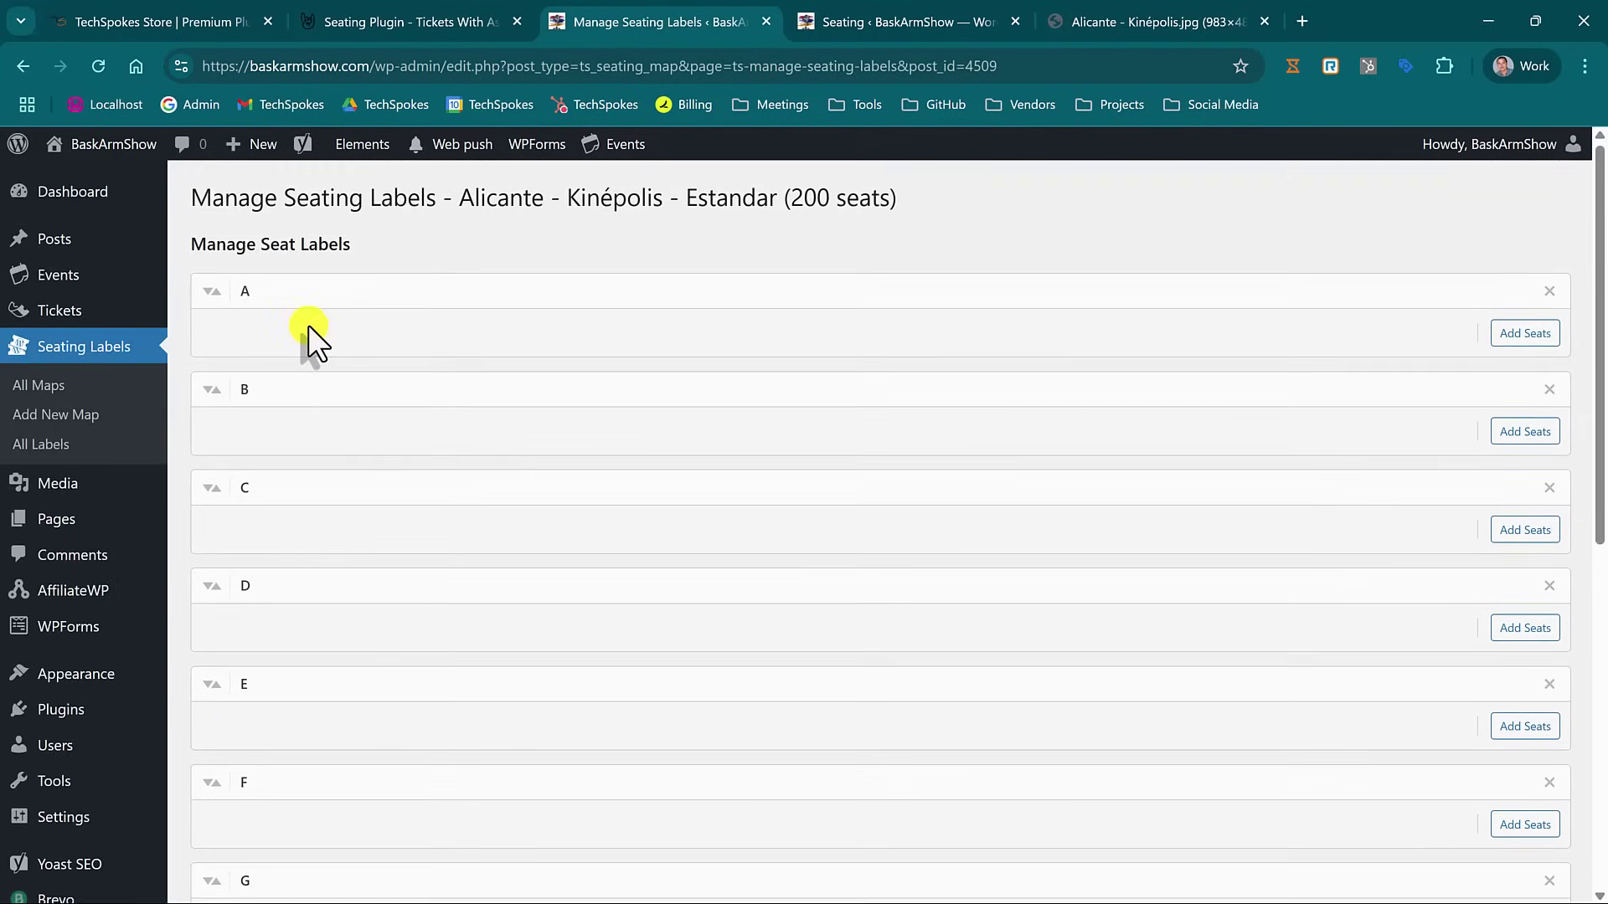
# Check row A's seats against the layout and reference image, then open row A's Add Seats dialog.
pyautogui.click(918, 19)
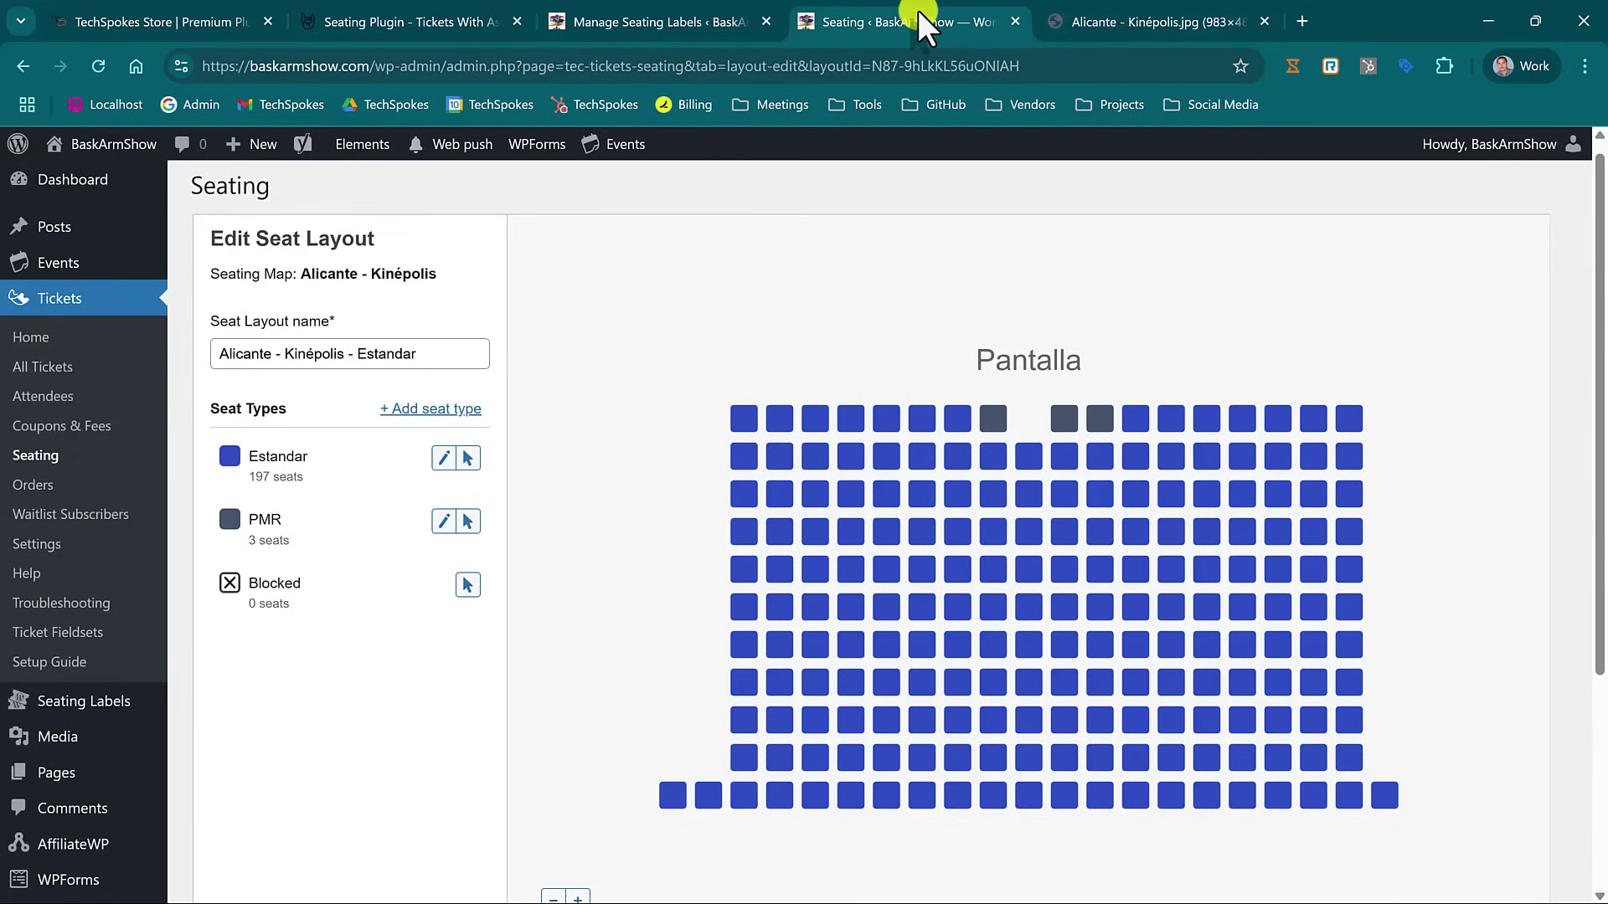
pyautogui.moveTo(963, 423)
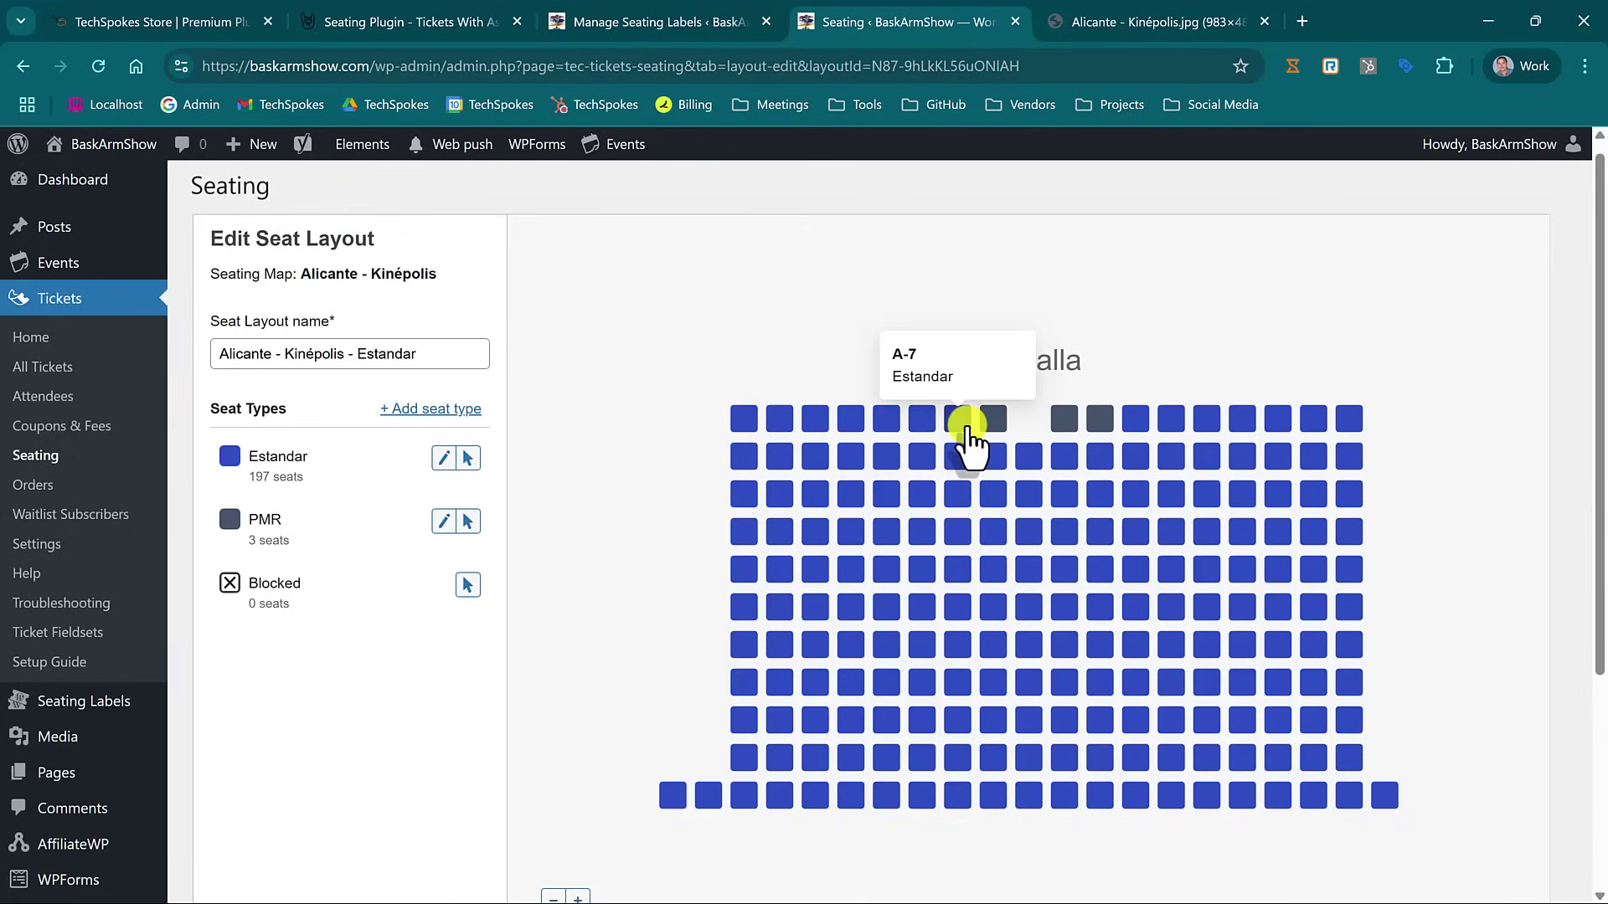
pyautogui.moveTo(748, 428)
pyautogui.click(1083, 13)
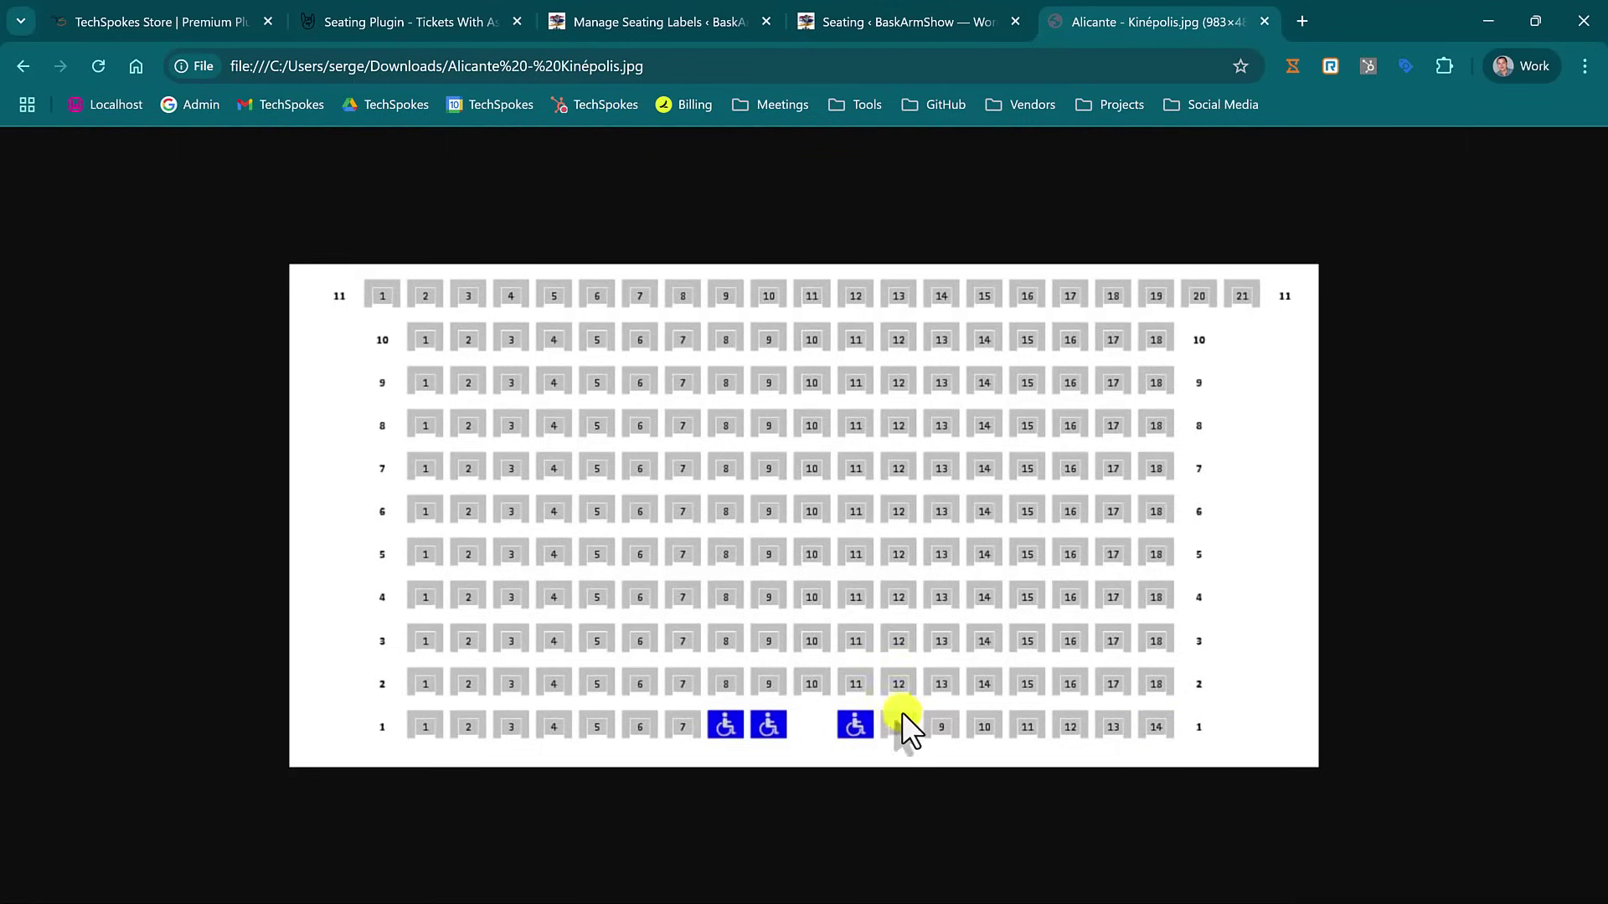
pyautogui.click(650, 13)
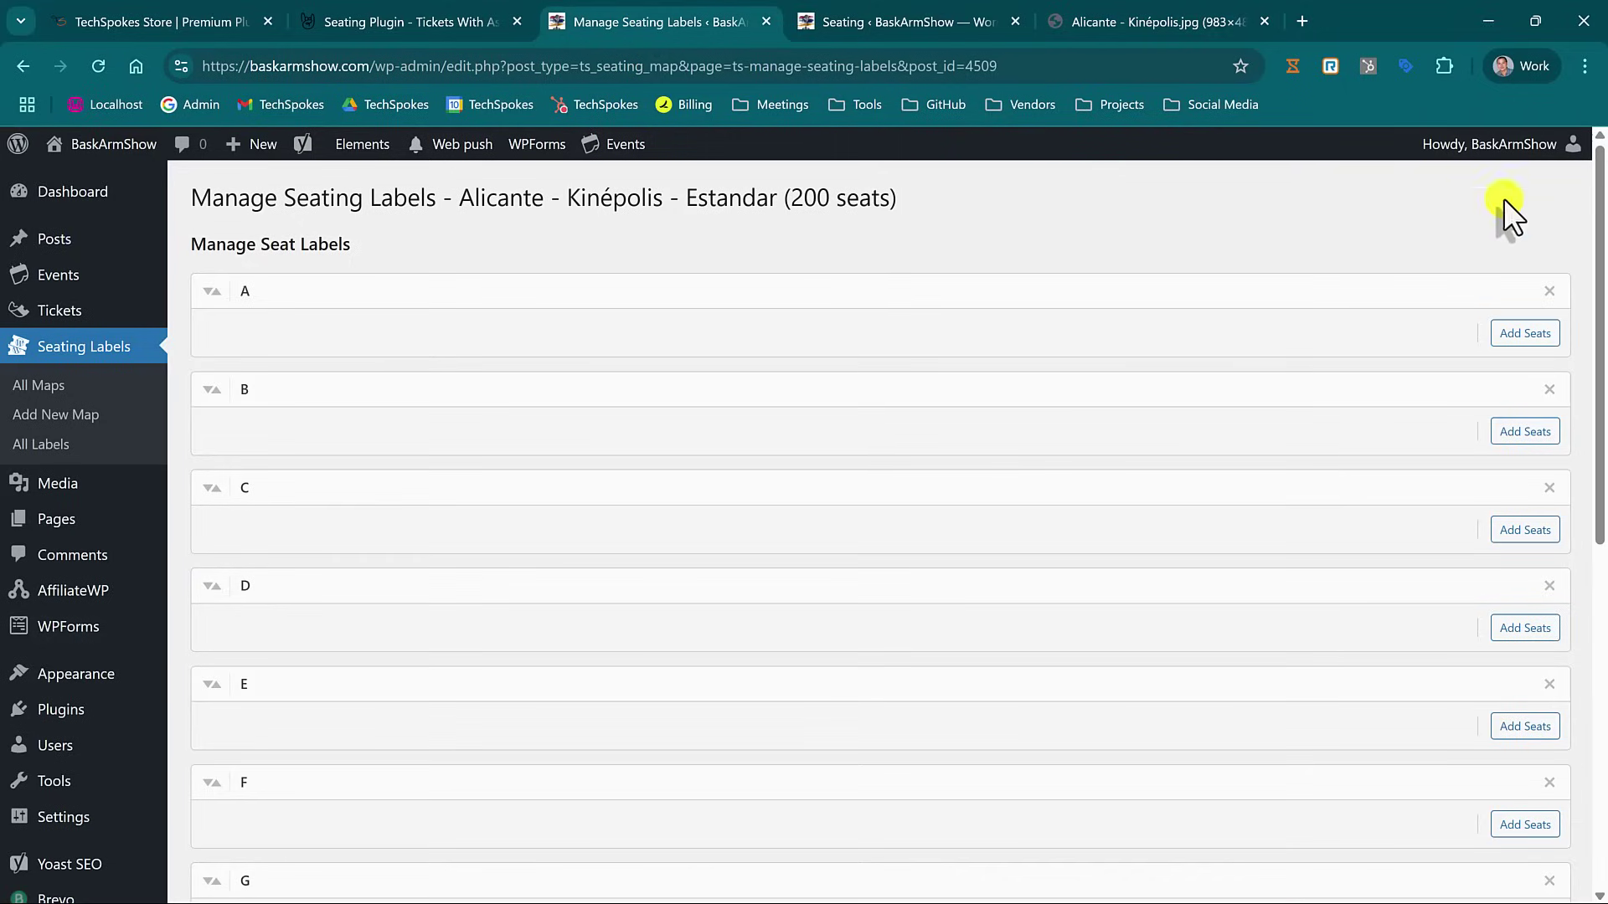
pyautogui.click(1506, 333)
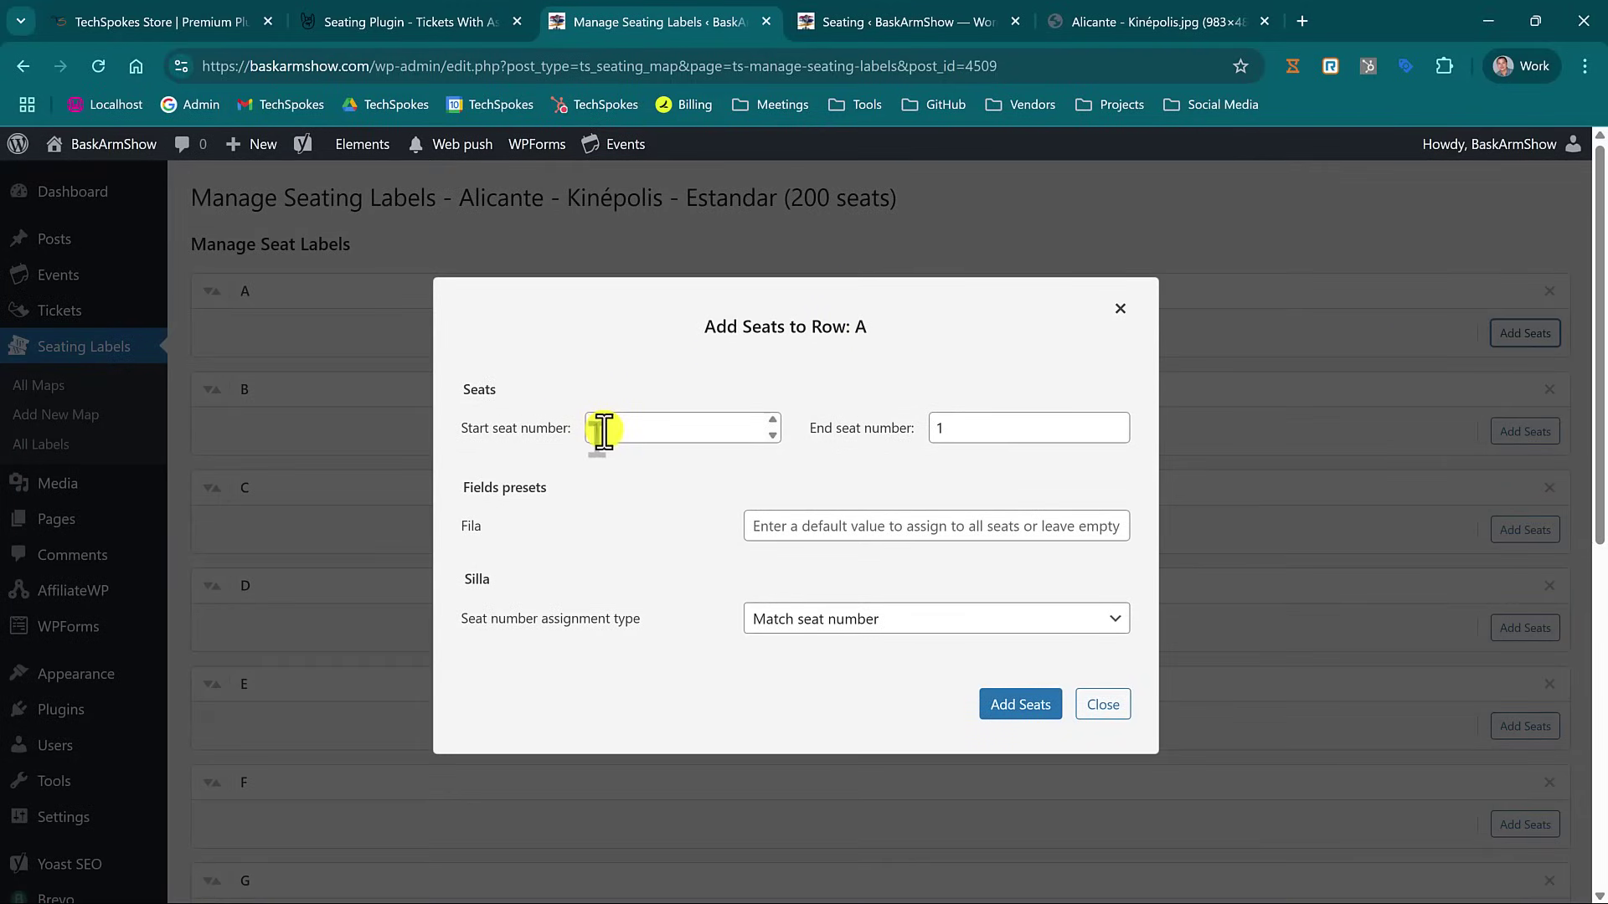
# Set row A's new seats to end at seat 7 with Fila 1.
pyautogui.click(940, 430)
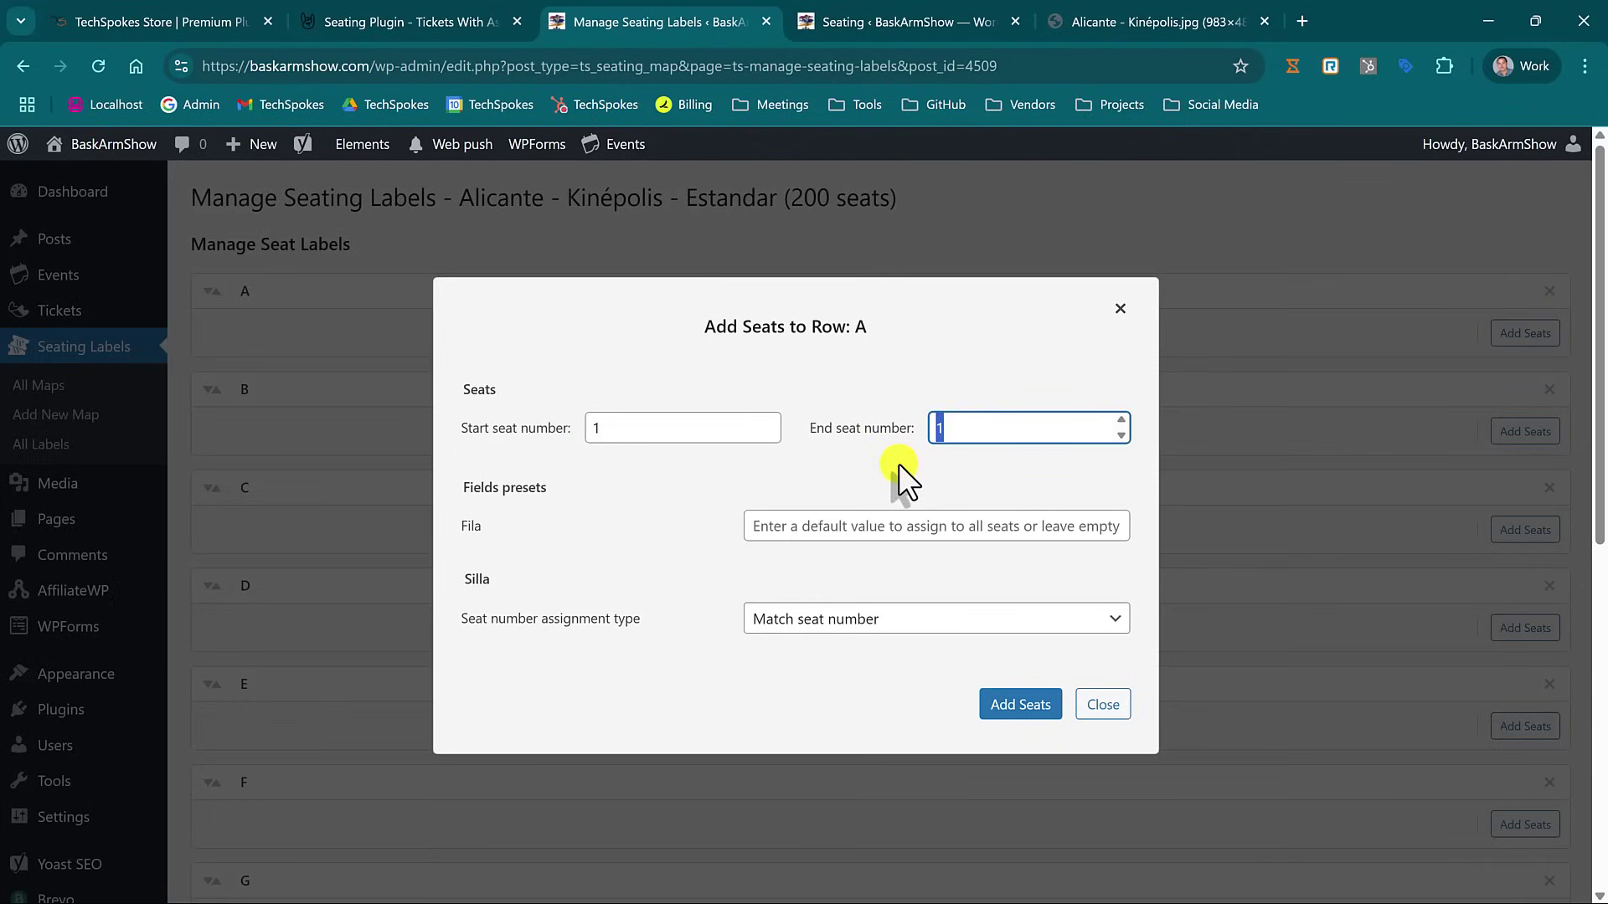
pyautogui.click(965, 22)
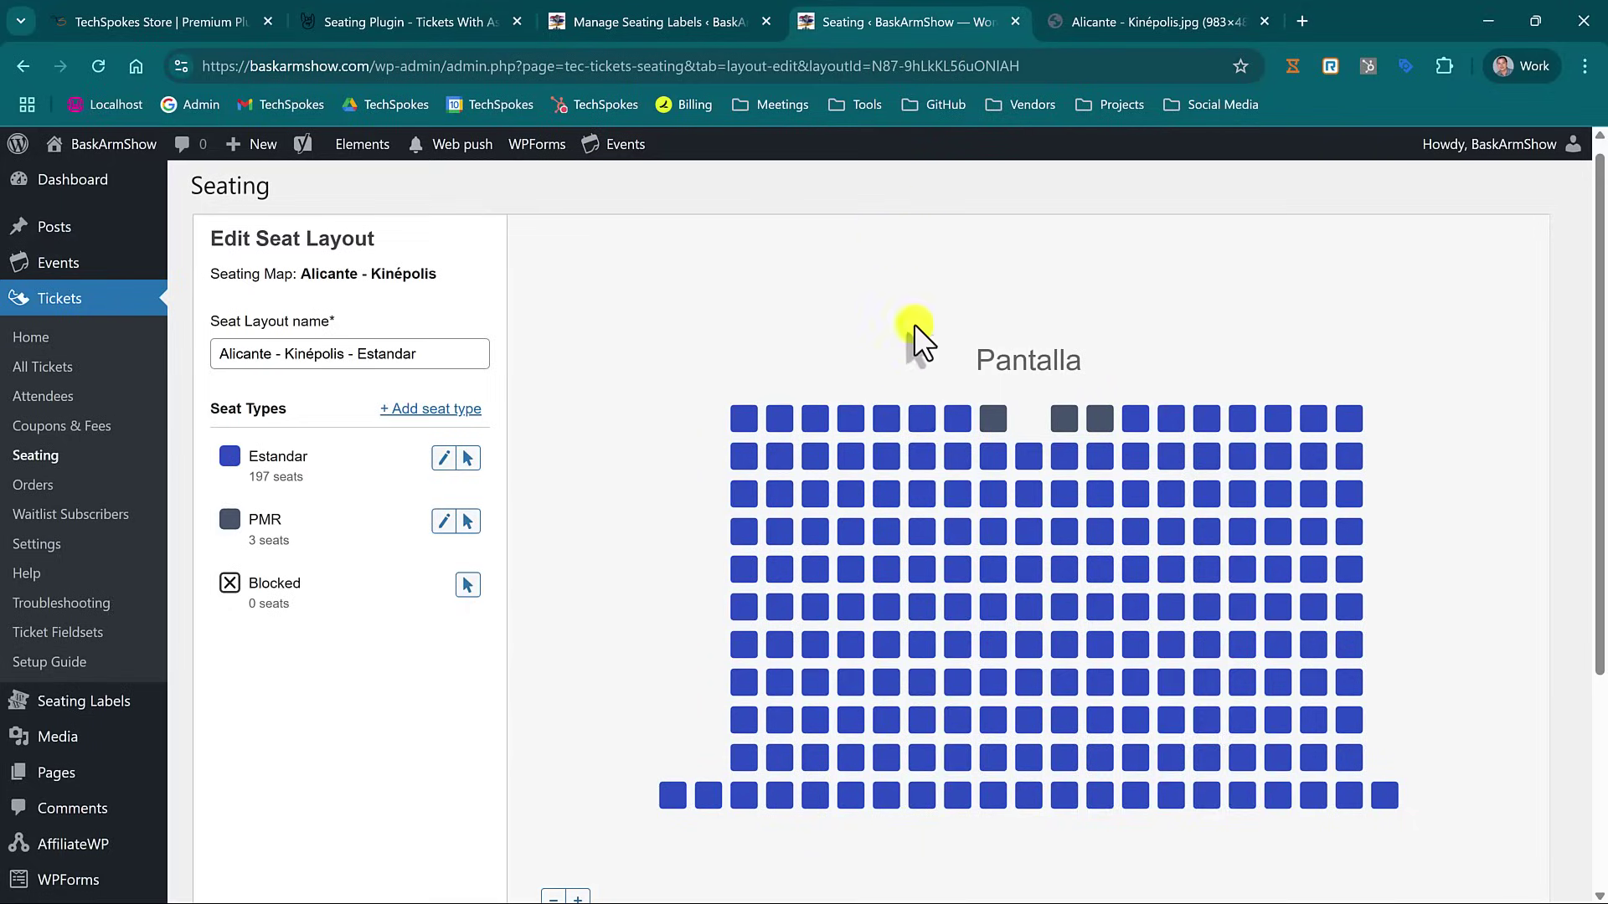
pyautogui.moveTo(965, 423)
pyautogui.click(663, 19)
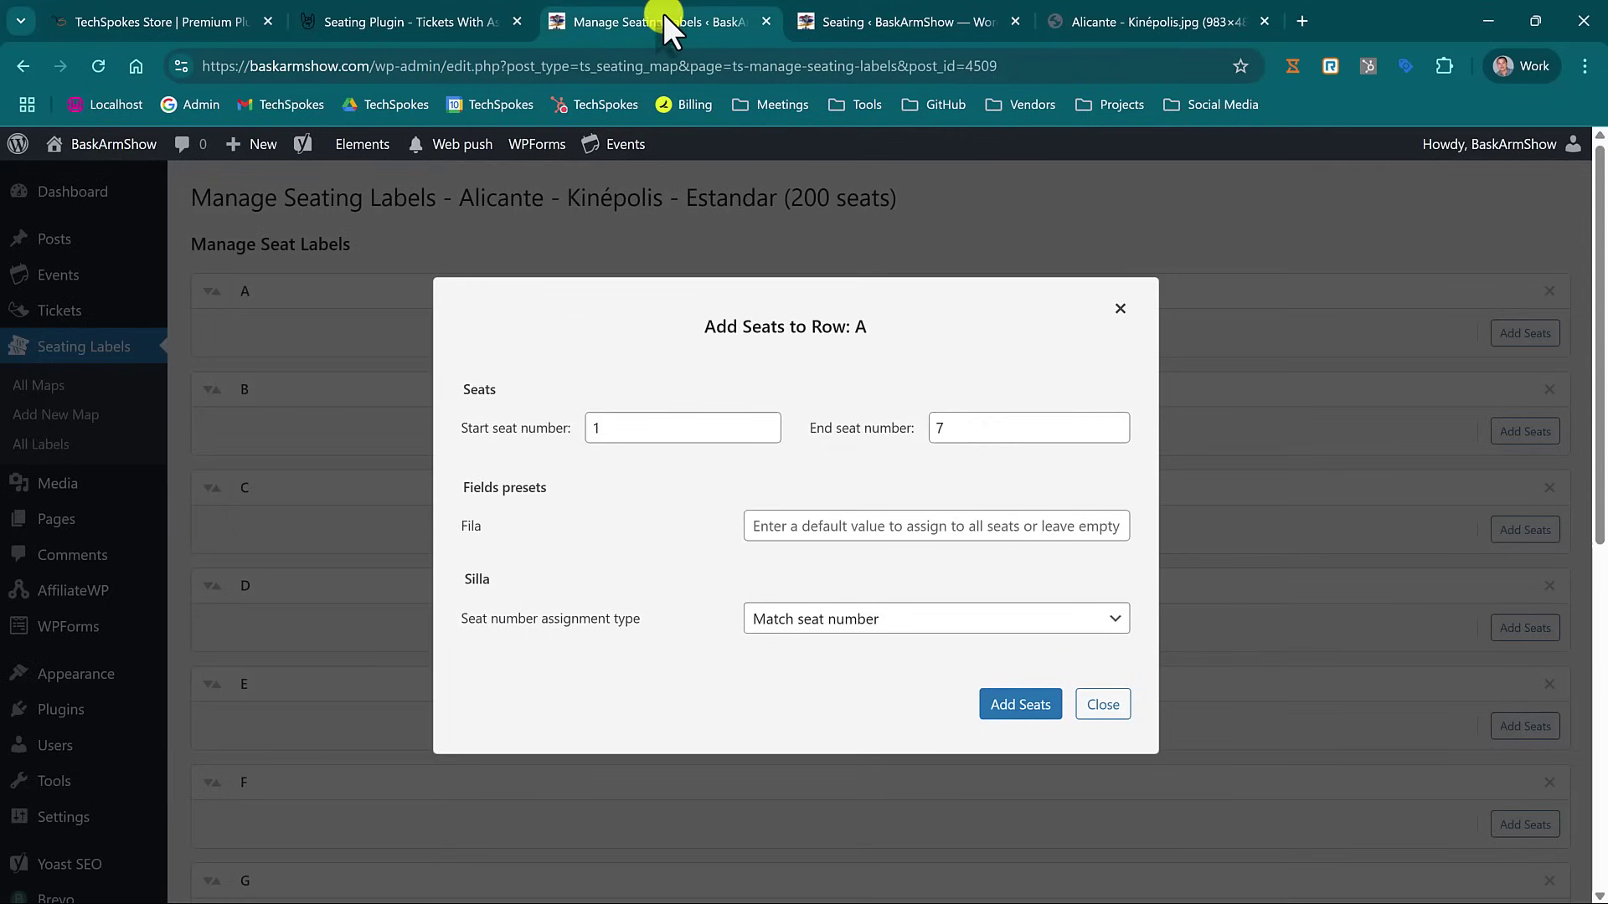
pyautogui.click(818, 527)
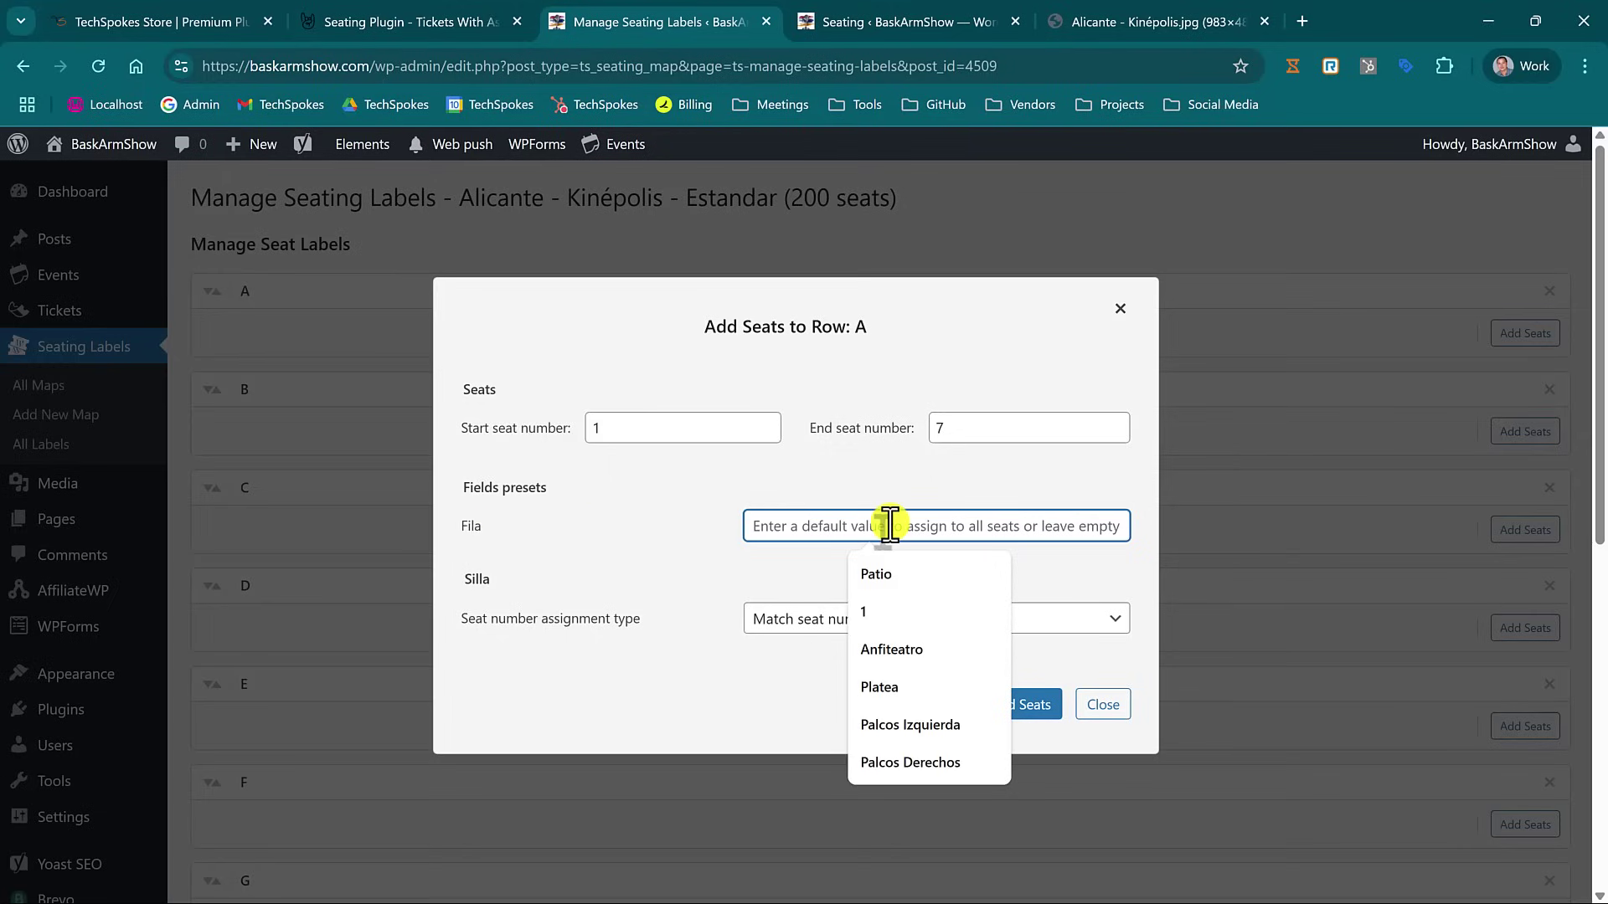
pyautogui.write('1')
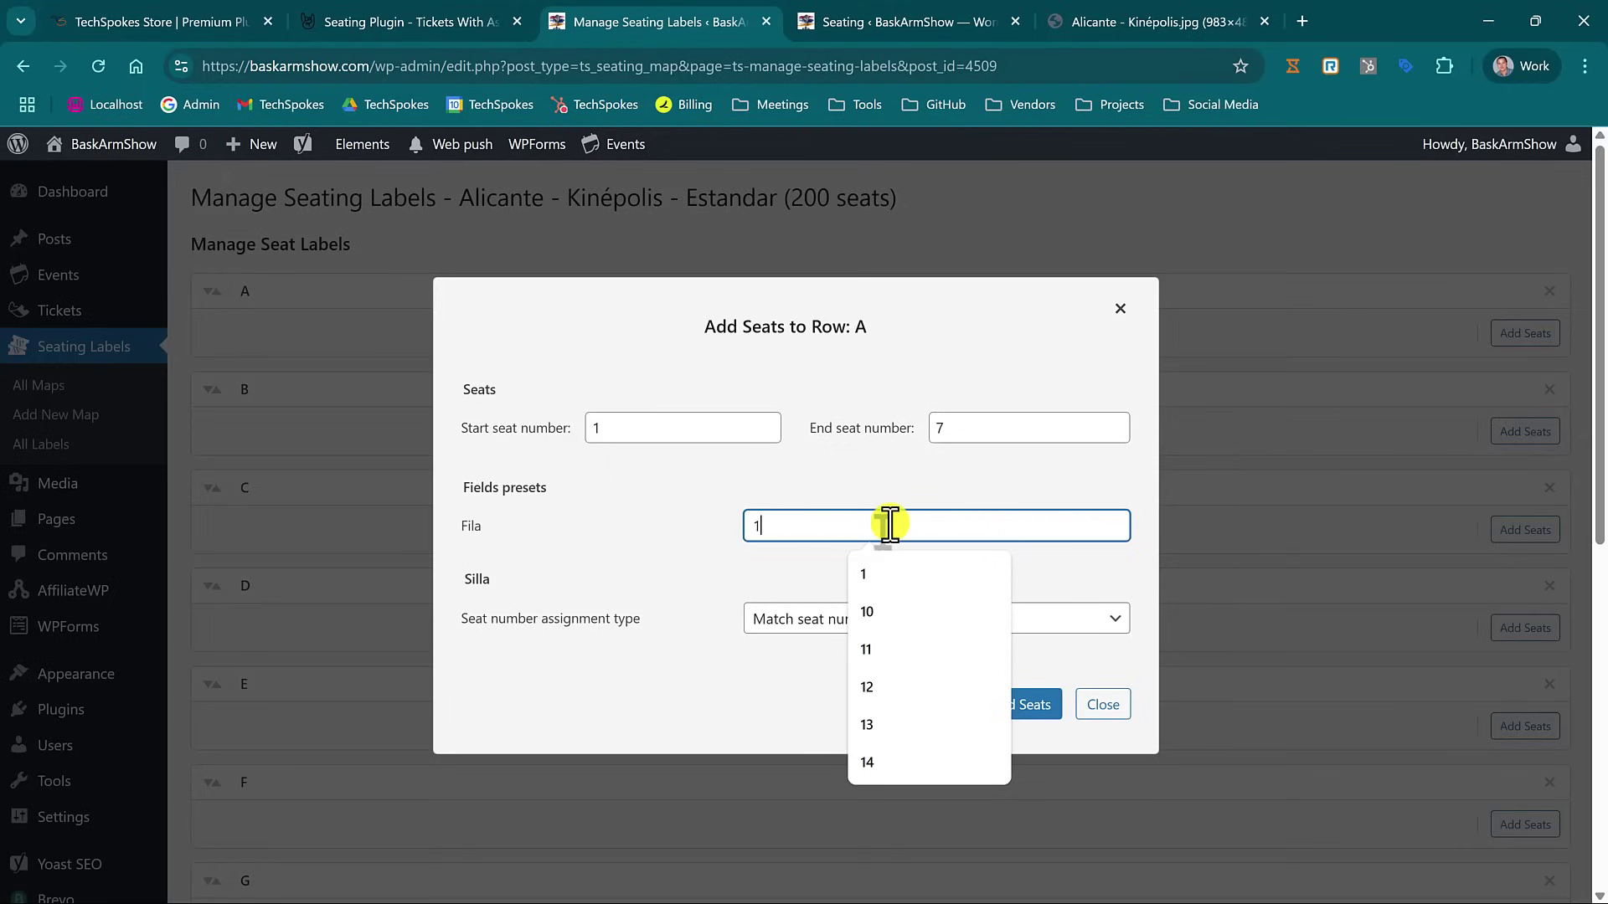
# Number the seats in descending sequence starting at 14 and add them to row A.
pyautogui.click(794, 636)
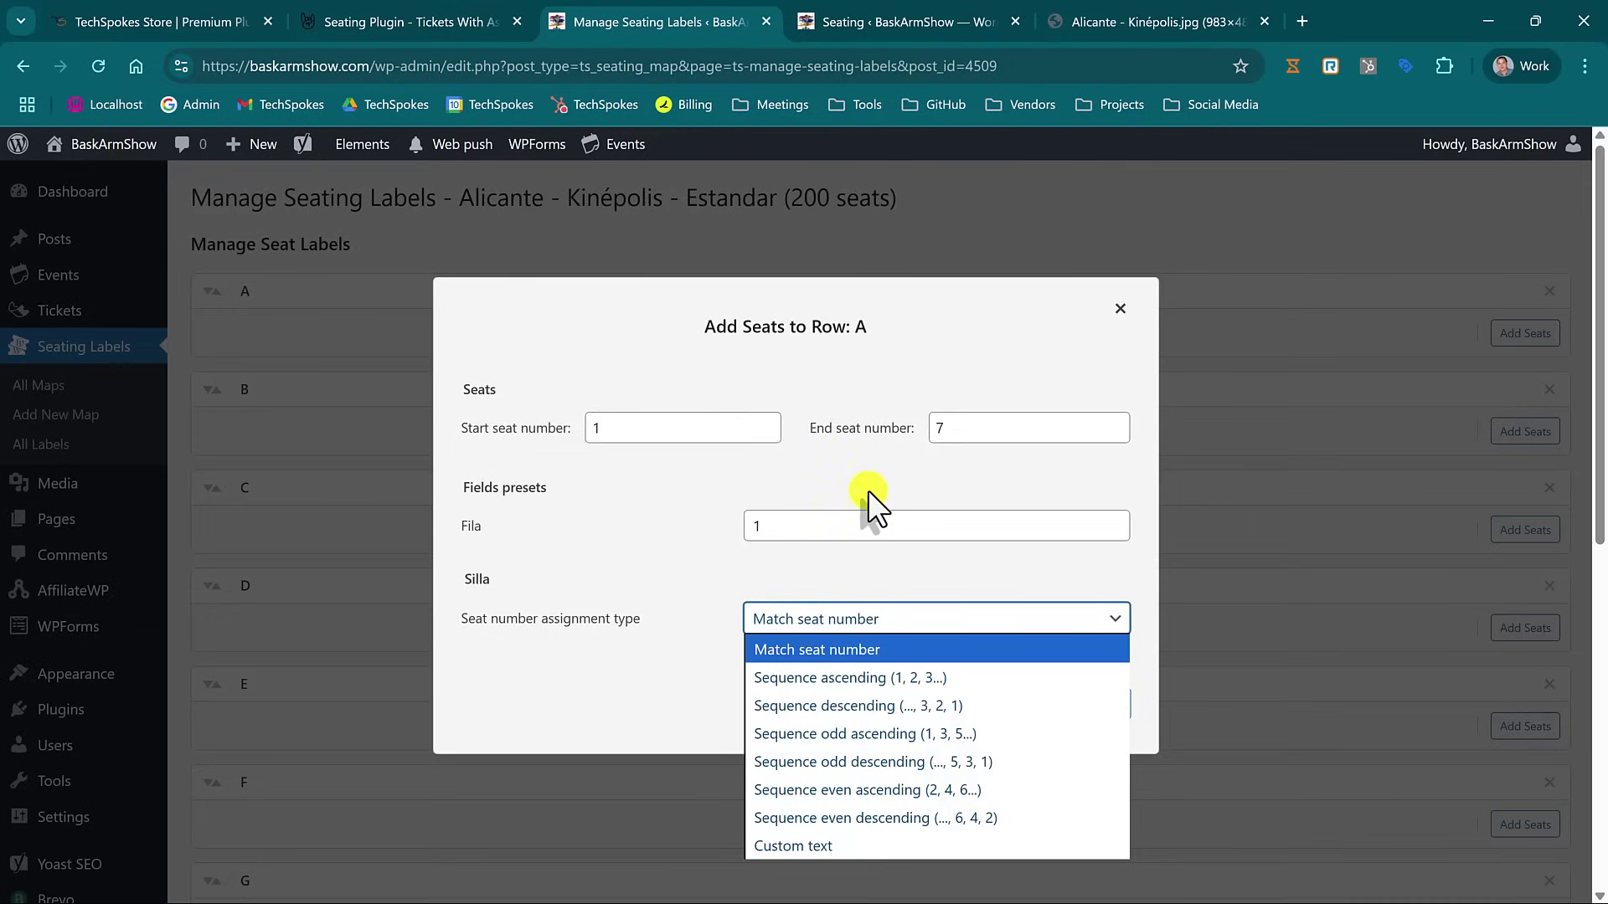
pyautogui.click(861, 706)
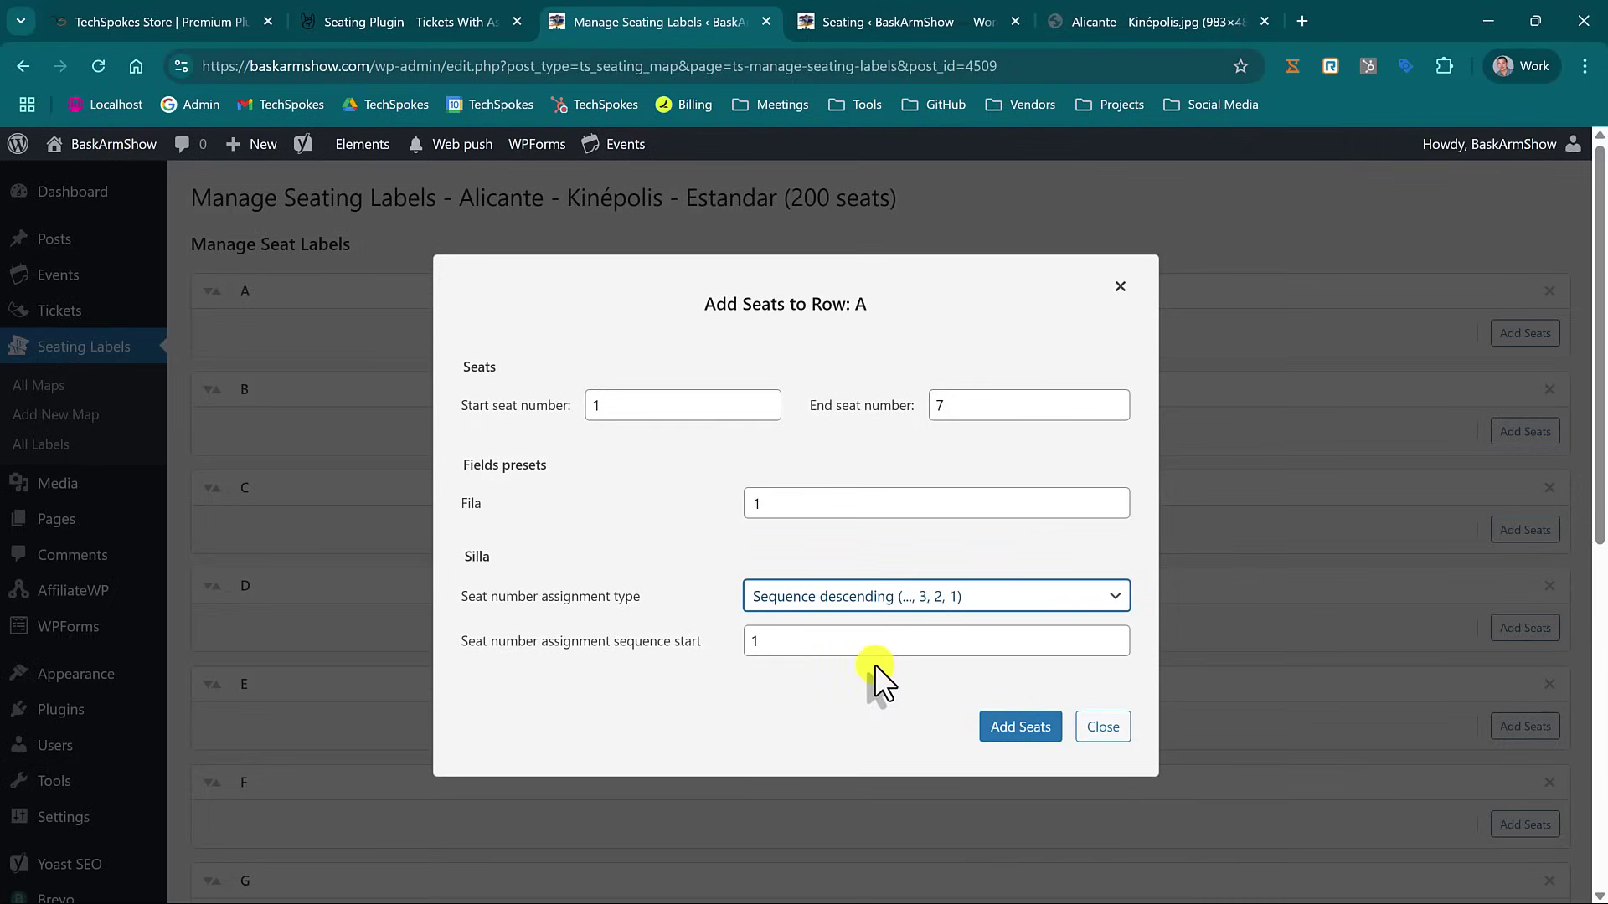
pyautogui.click(771, 639)
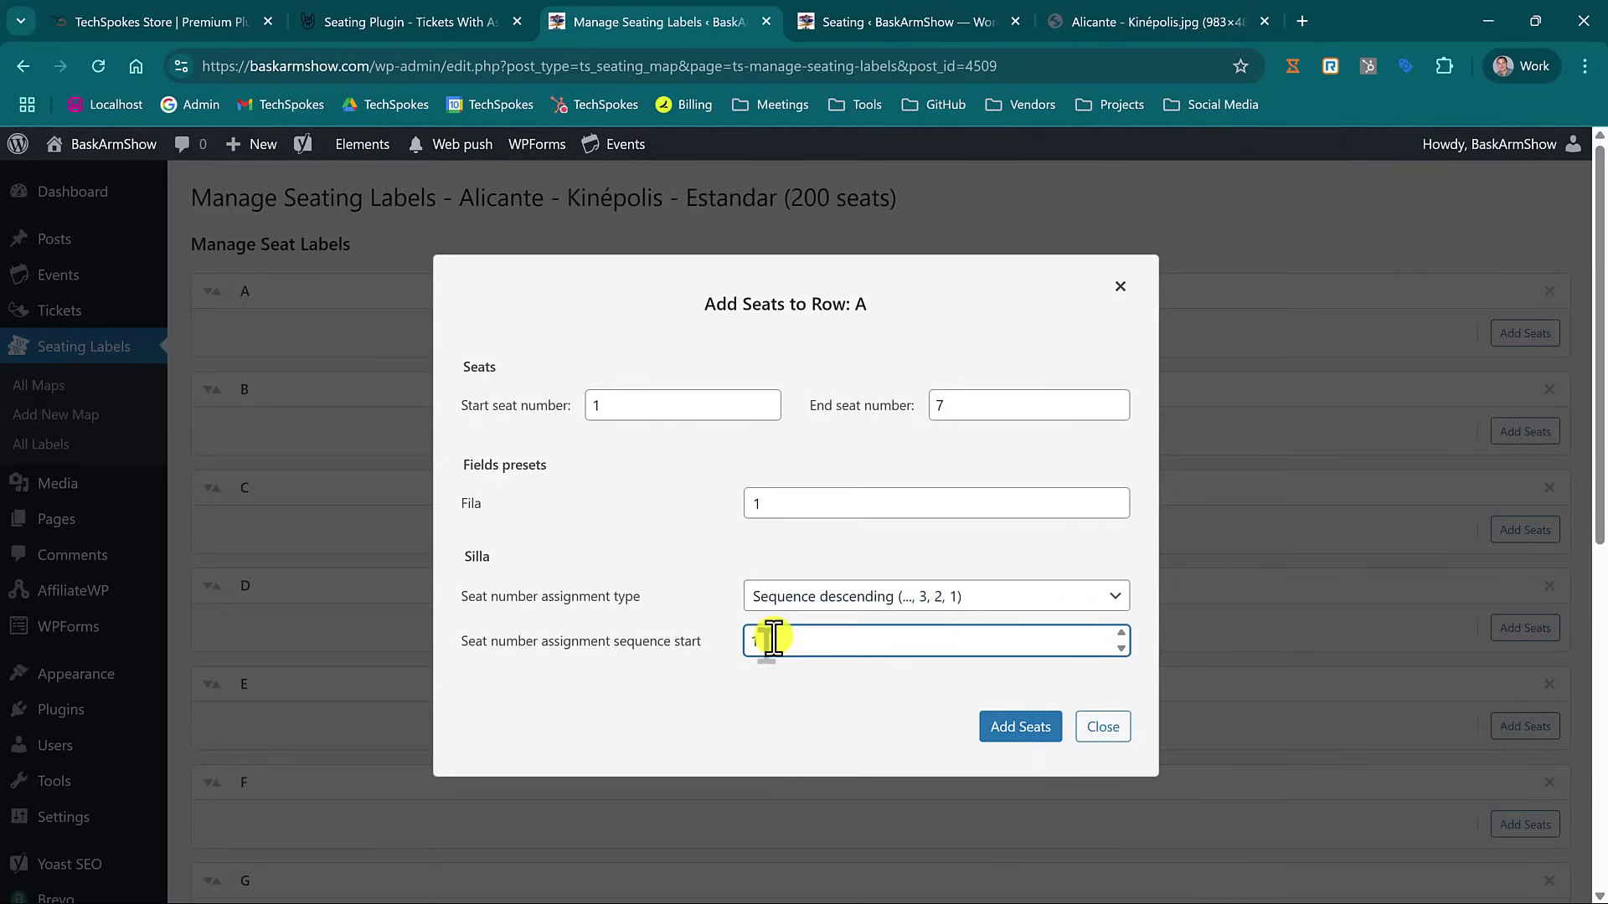
pyautogui.write('4')
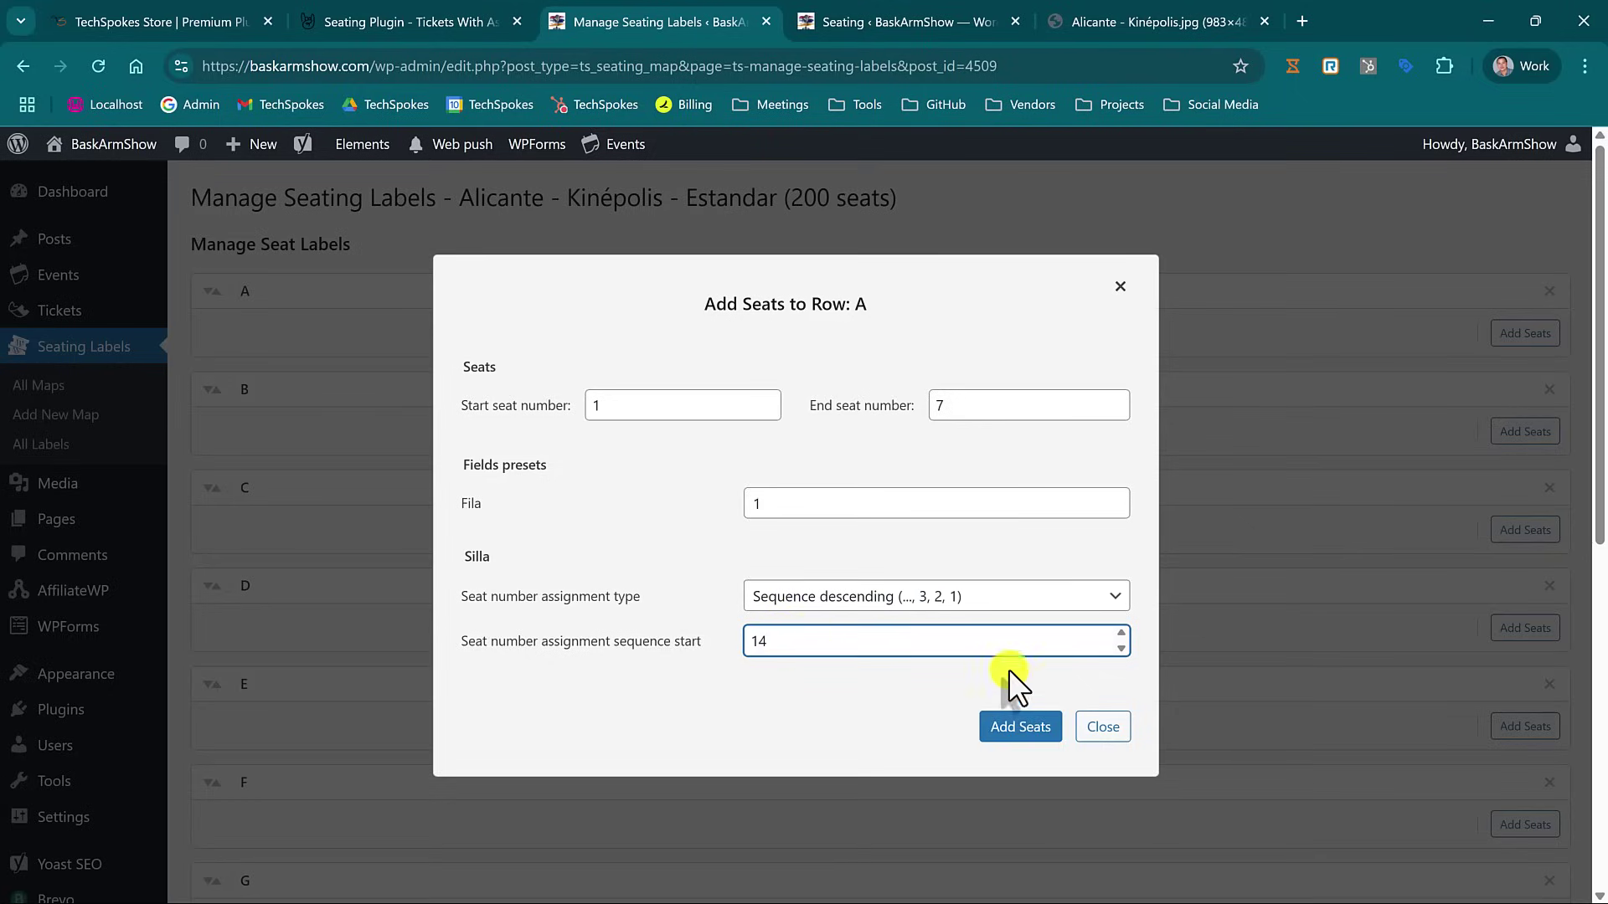
pyautogui.click(1024, 728)
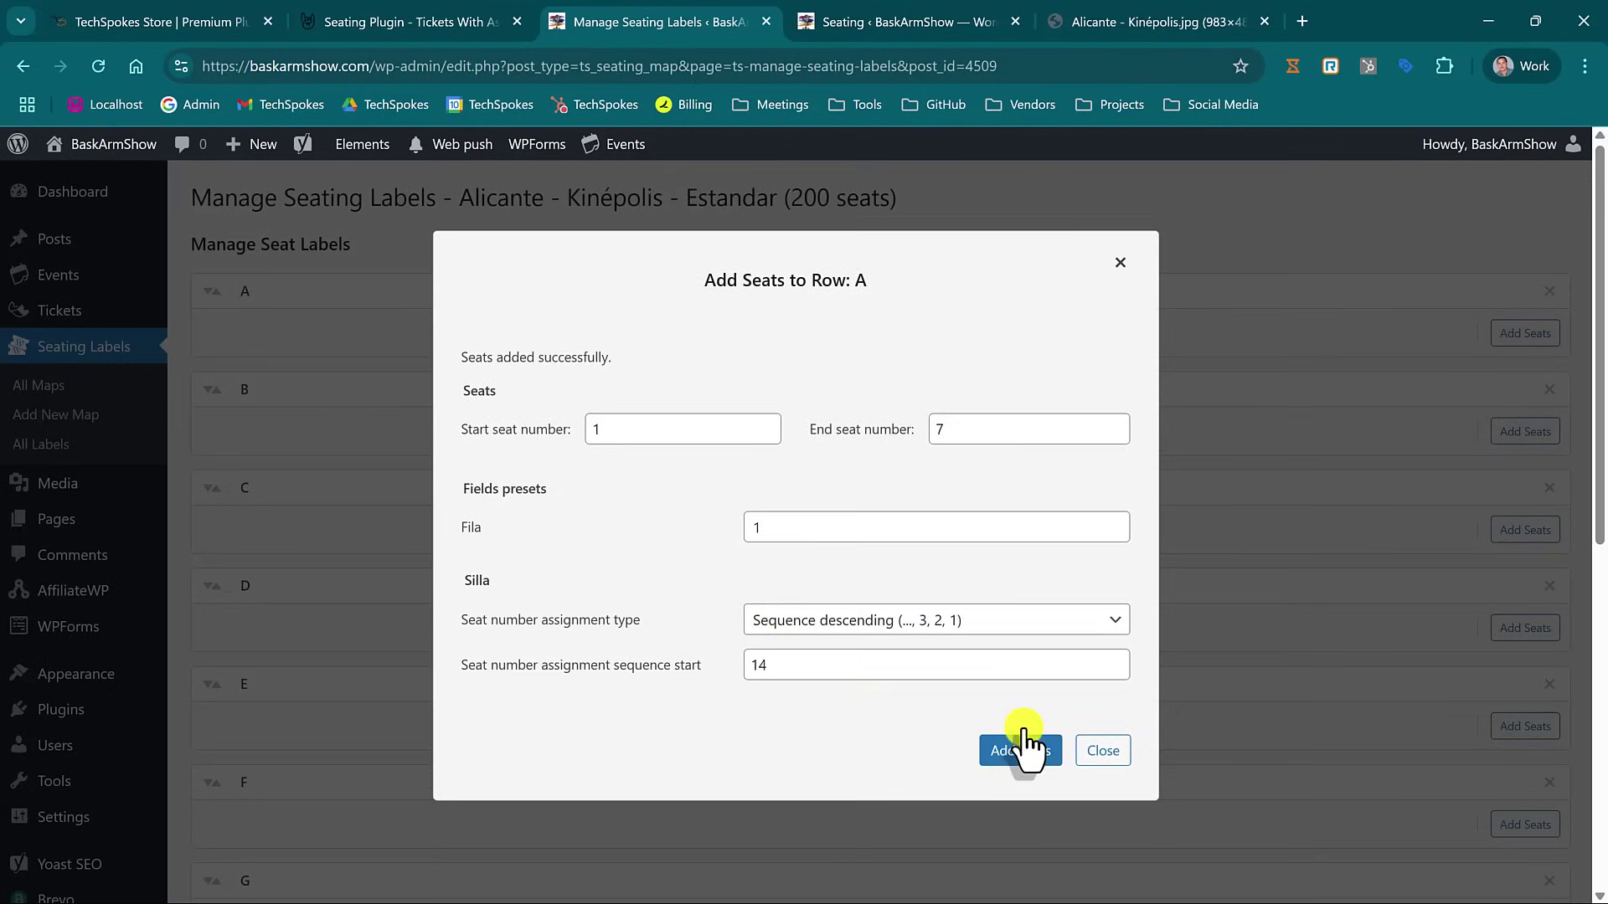
pyautogui.click(1104, 751)
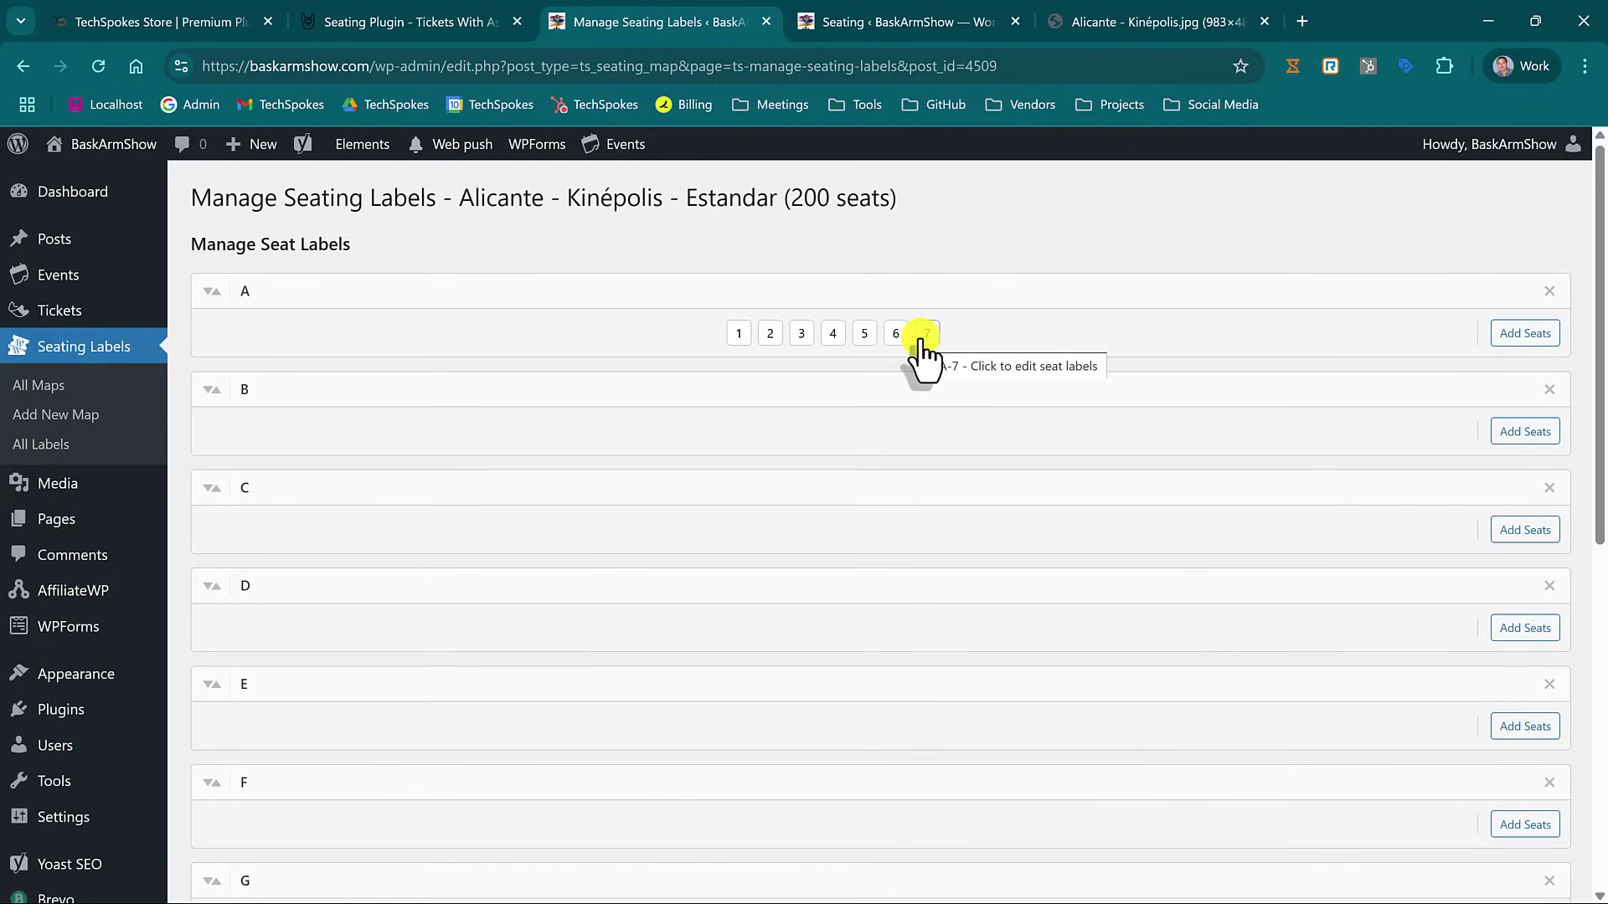
pyautogui.click(740, 335)
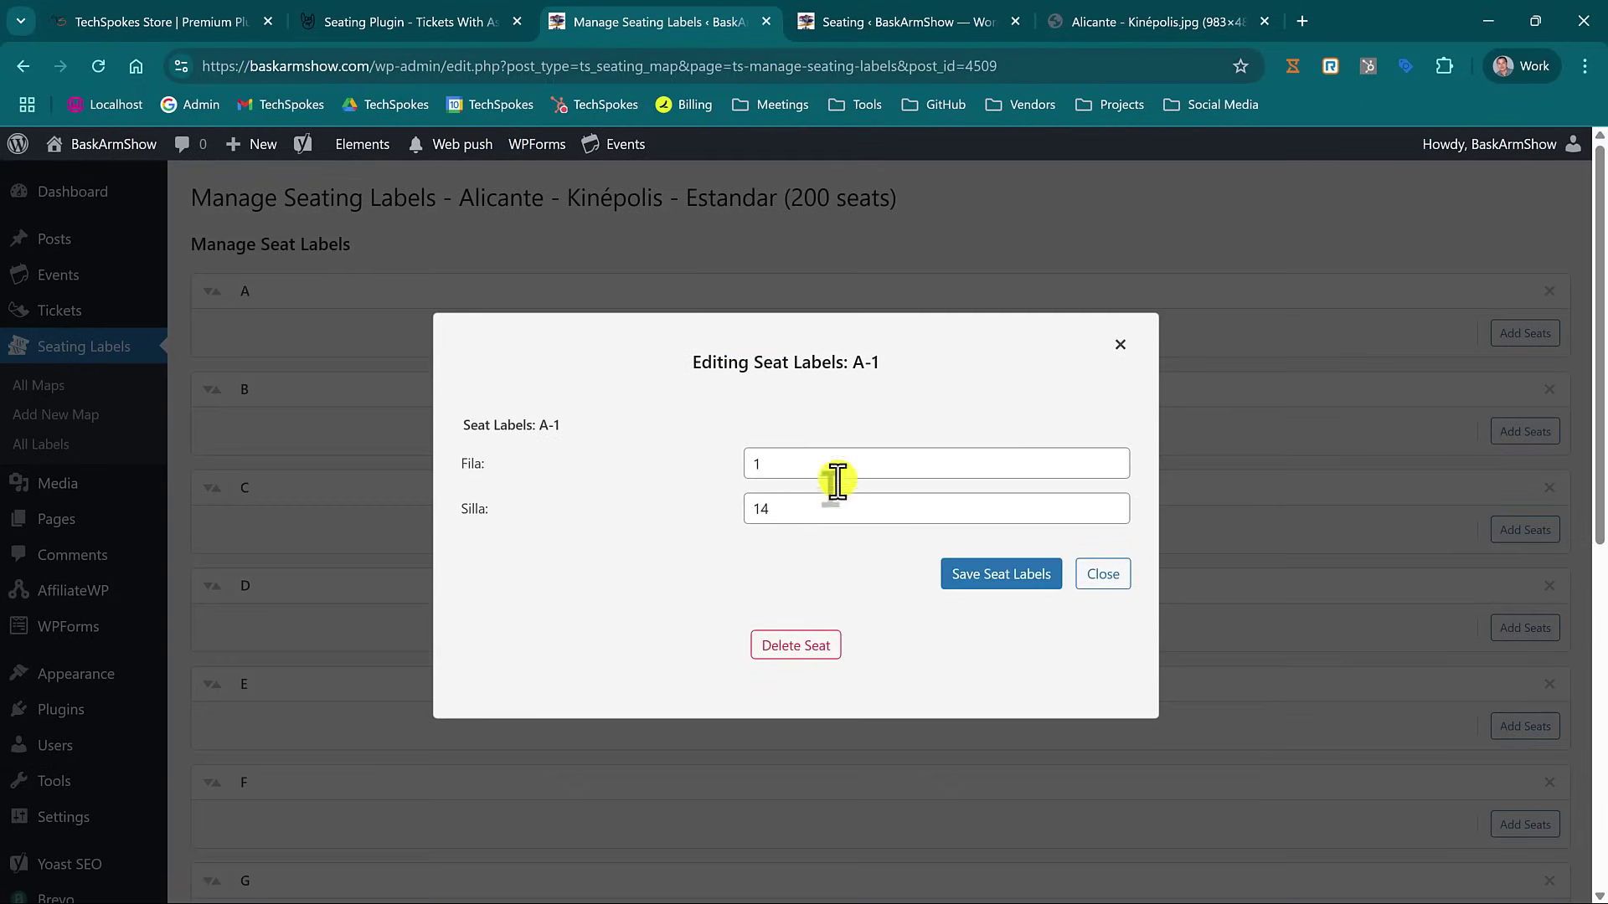
pyautogui.click(1121, 344)
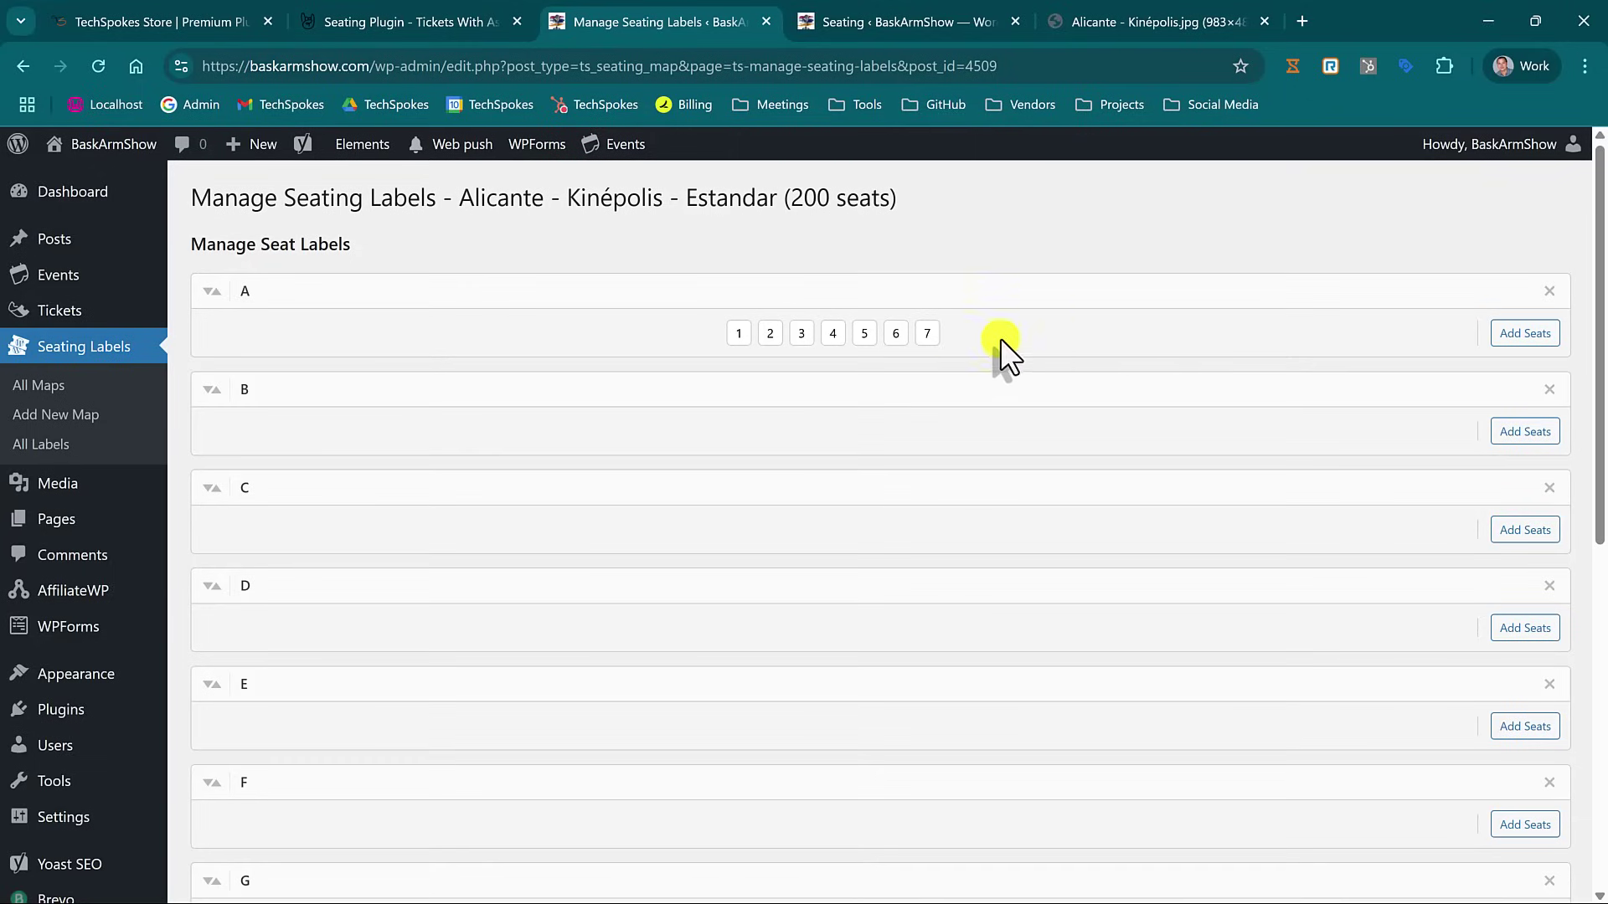
pyautogui.click(926, 335)
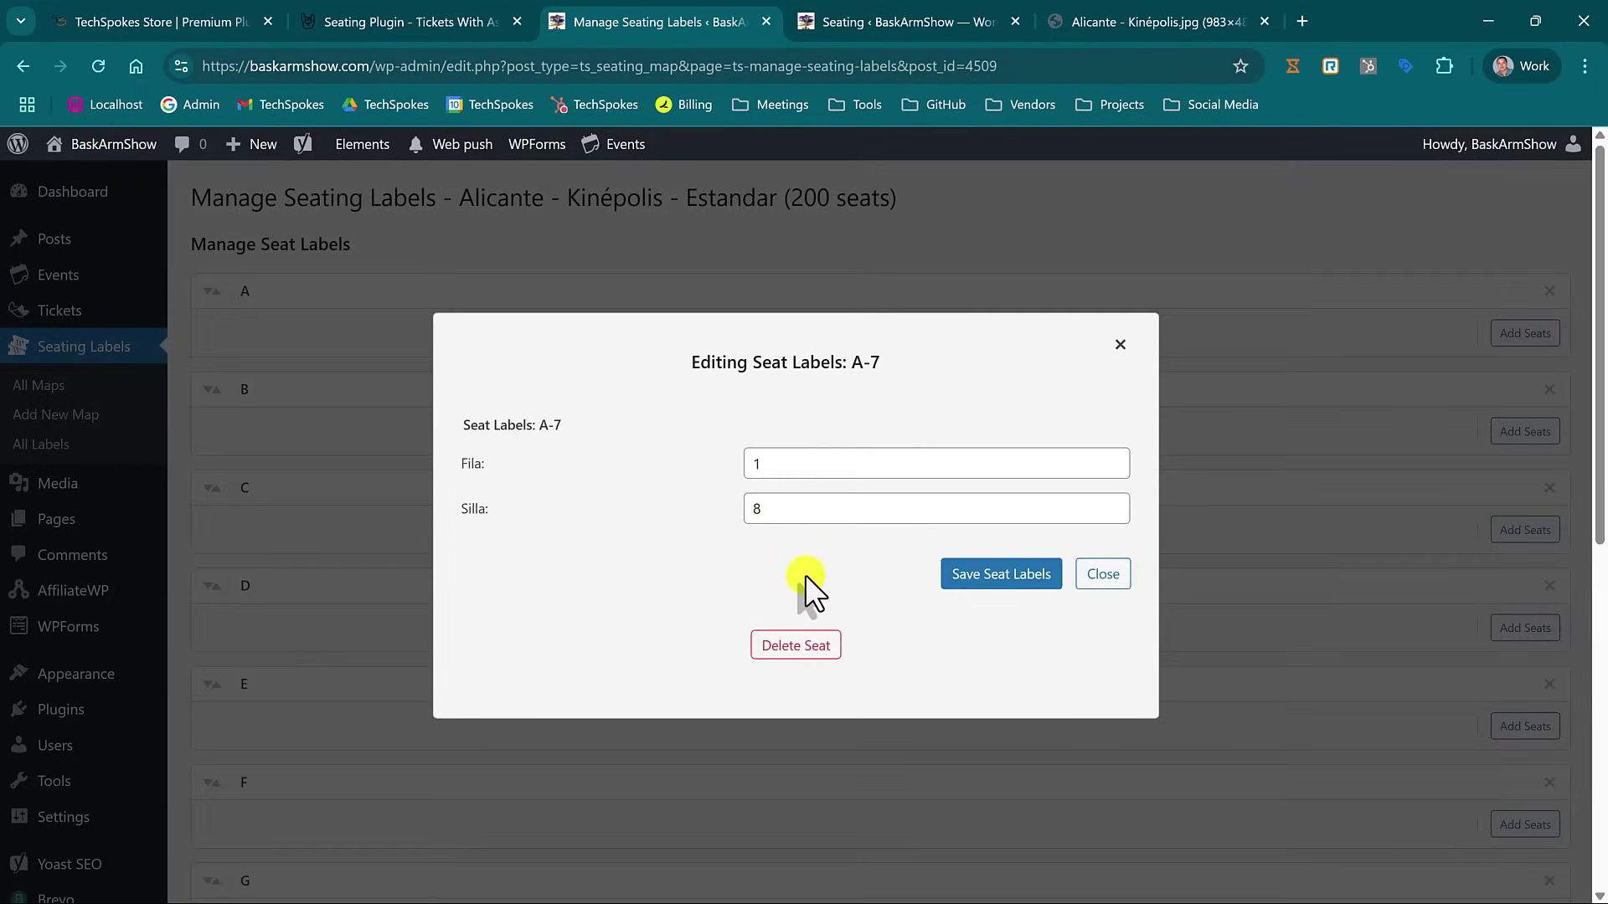
pyautogui.click(1122, 343)
pyautogui.click(1148, 20)
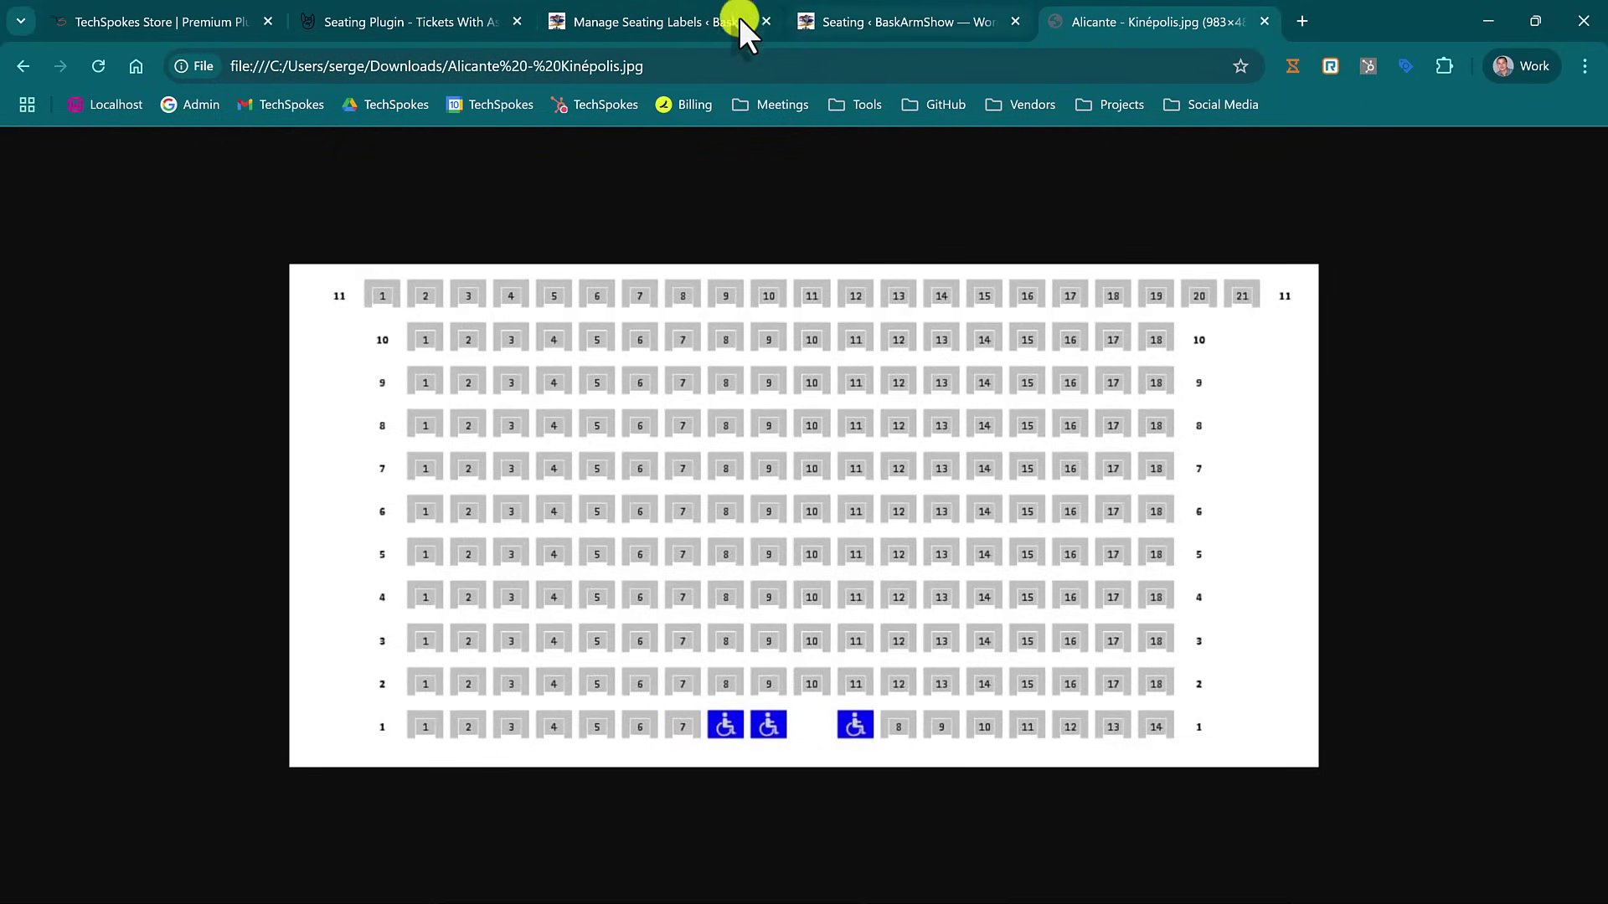
# Open row A's Add Seats dialog after checking which seats are PMR on the layout.
pyautogui.click(706, 28)
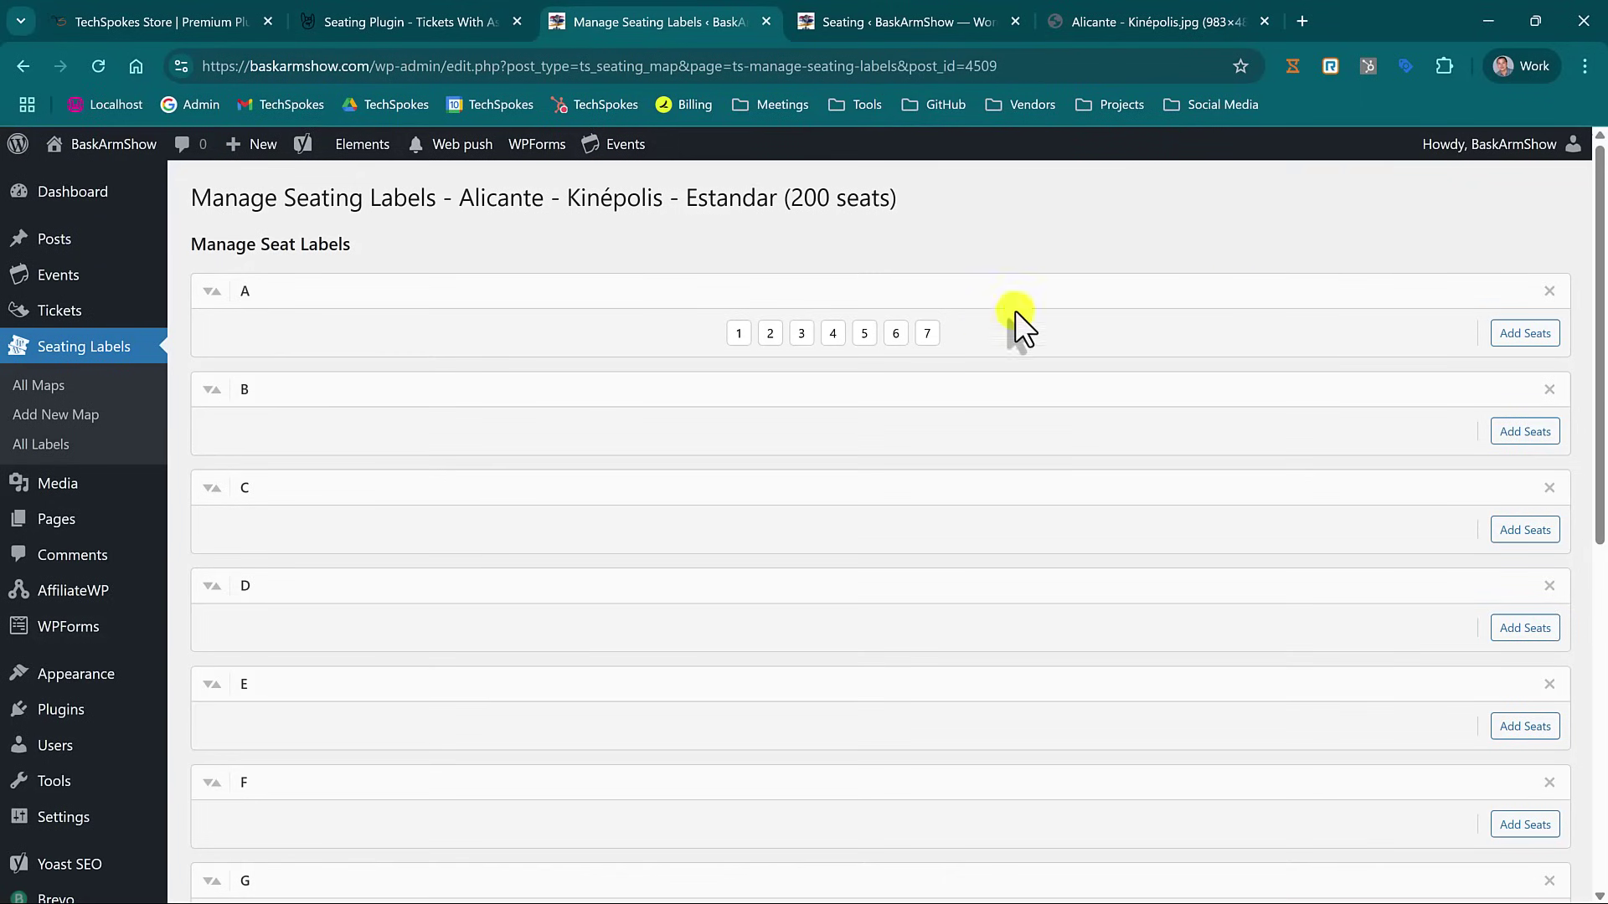
pyautogui.click(1523, 336)
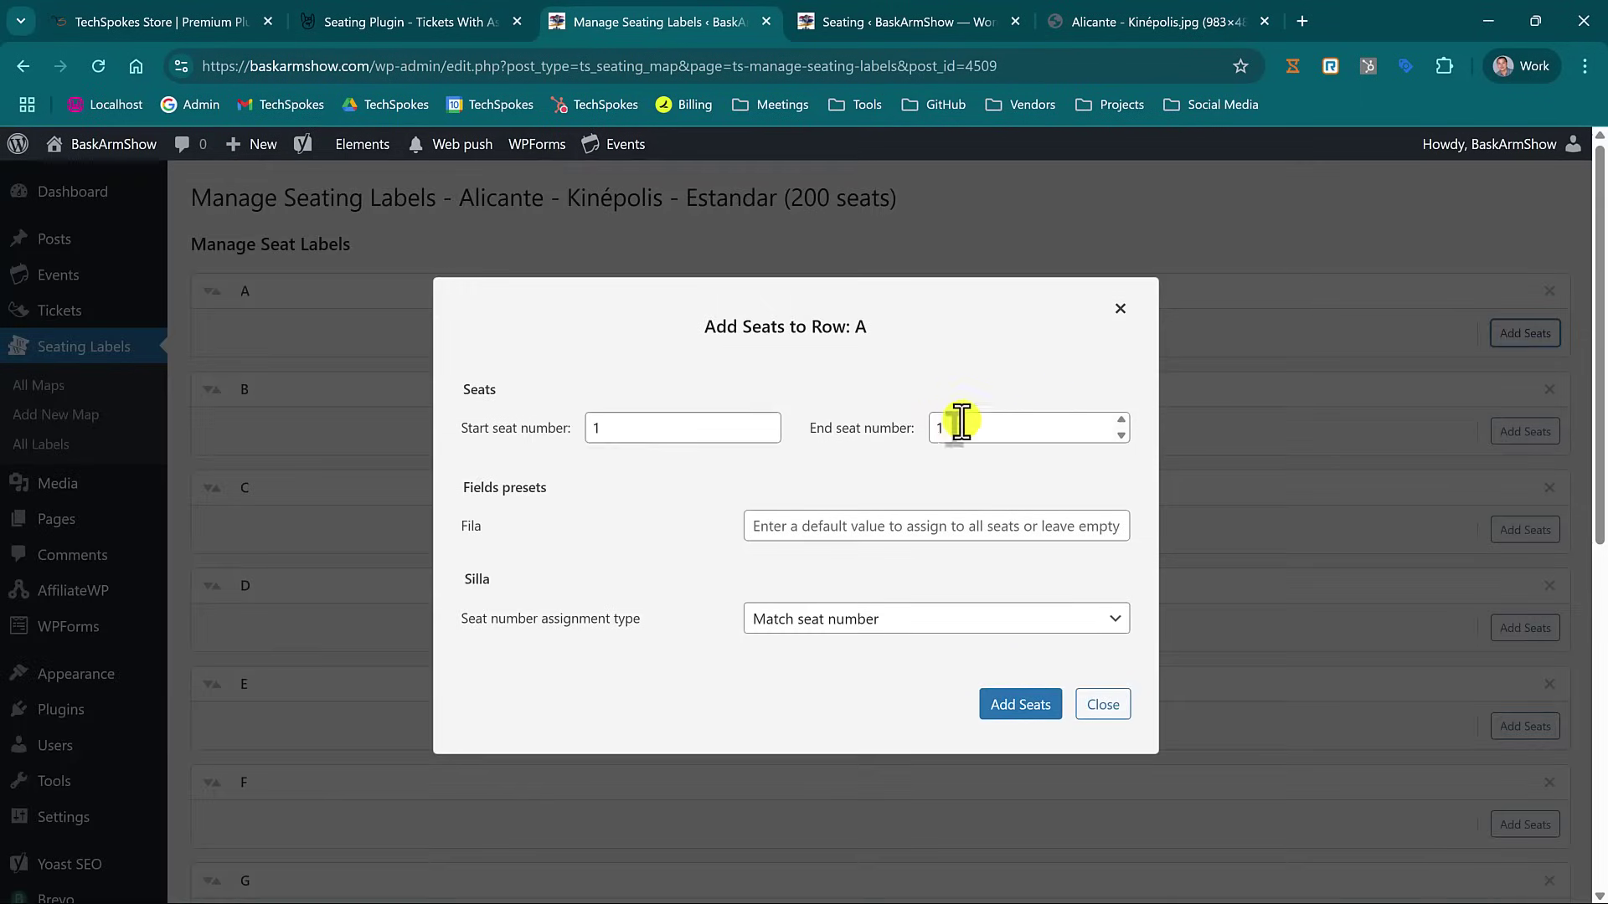
pyautogui.click(921, 21)
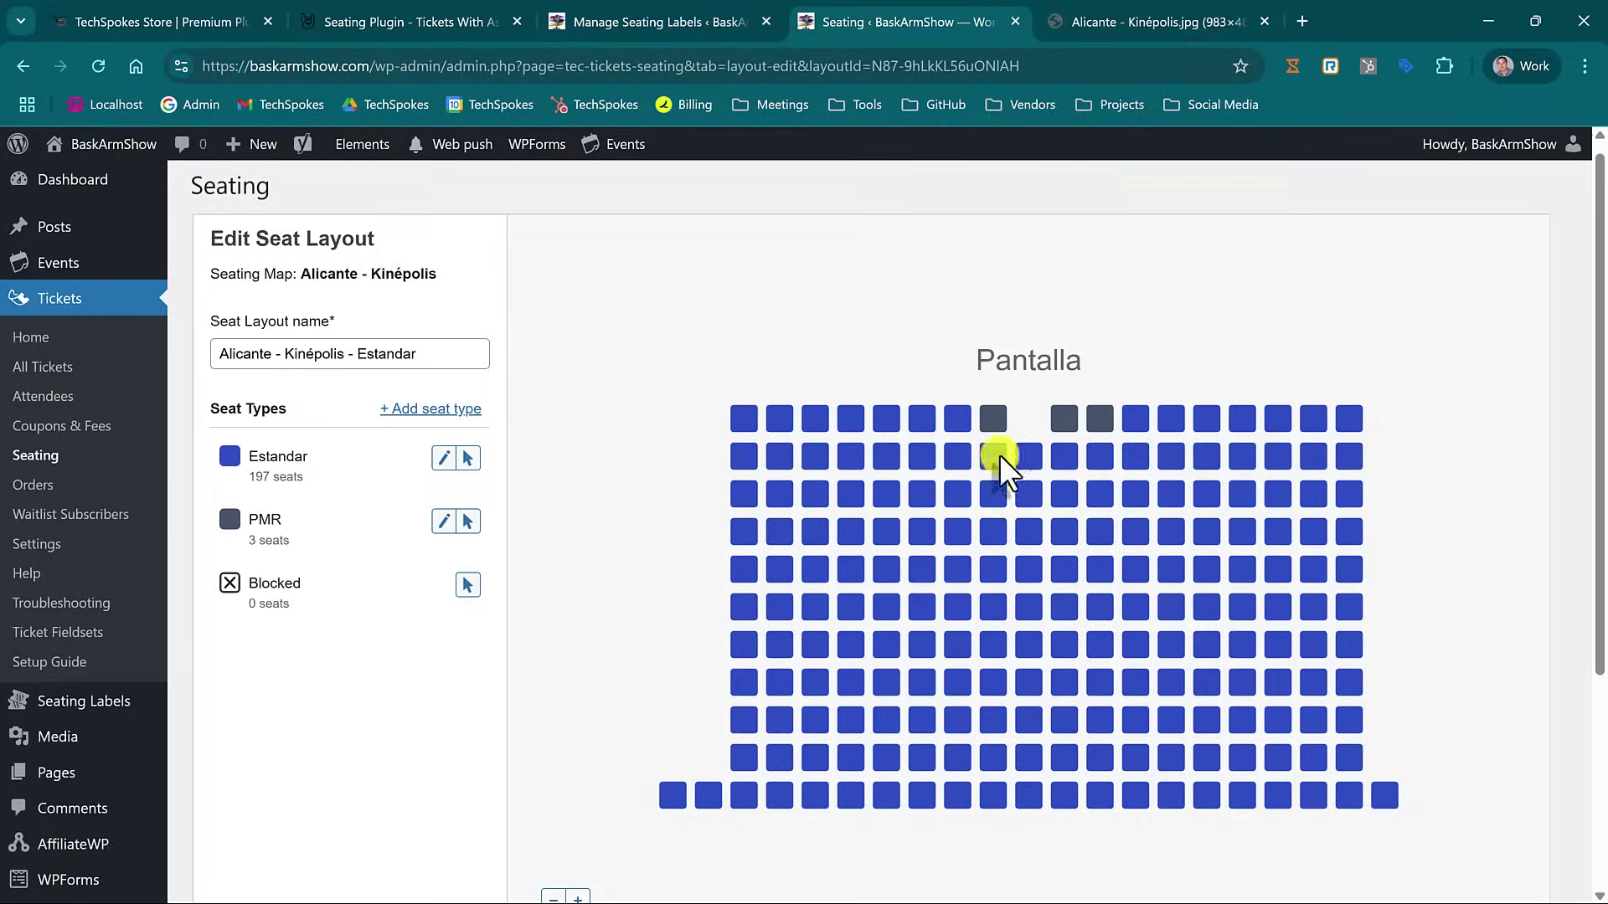
pyautogui.moveTo(1001, 431)
pyautogui.moveTo(1099, 431)
pyautogui.click(652, 10)
# Set the new seats to run from 8 to 10 with Fila 1.
pyautogui.moveTo(619, 431); pyautogui.dragTo(540, 435)
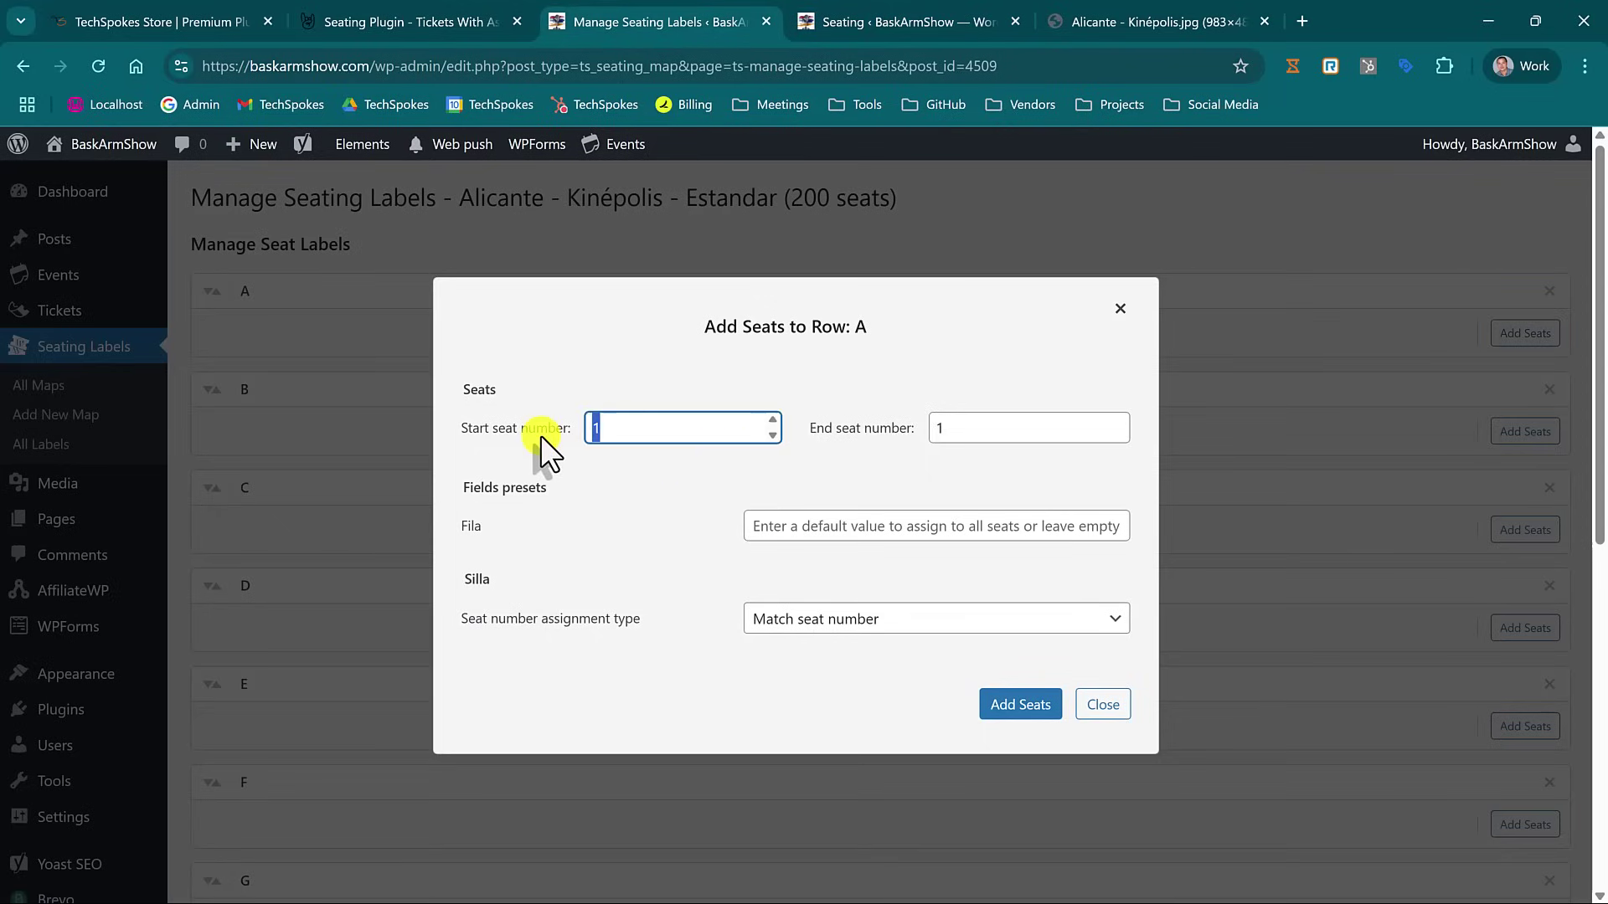
pyautogui.write('8')
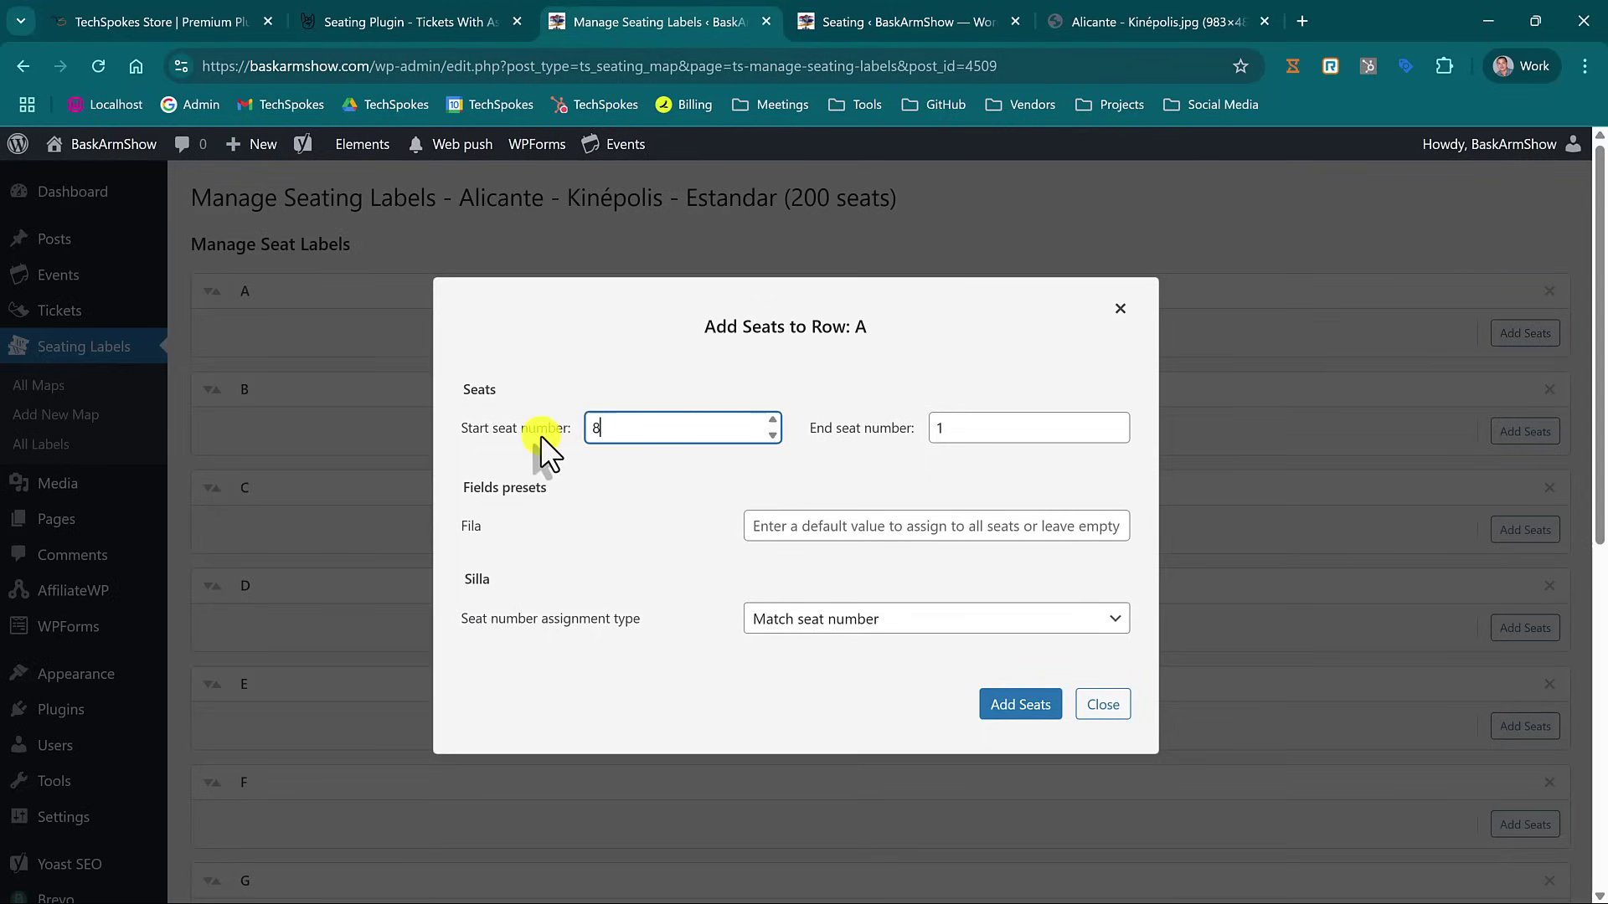
pyautogui.click(958, 425)
pyautogui.write('0')
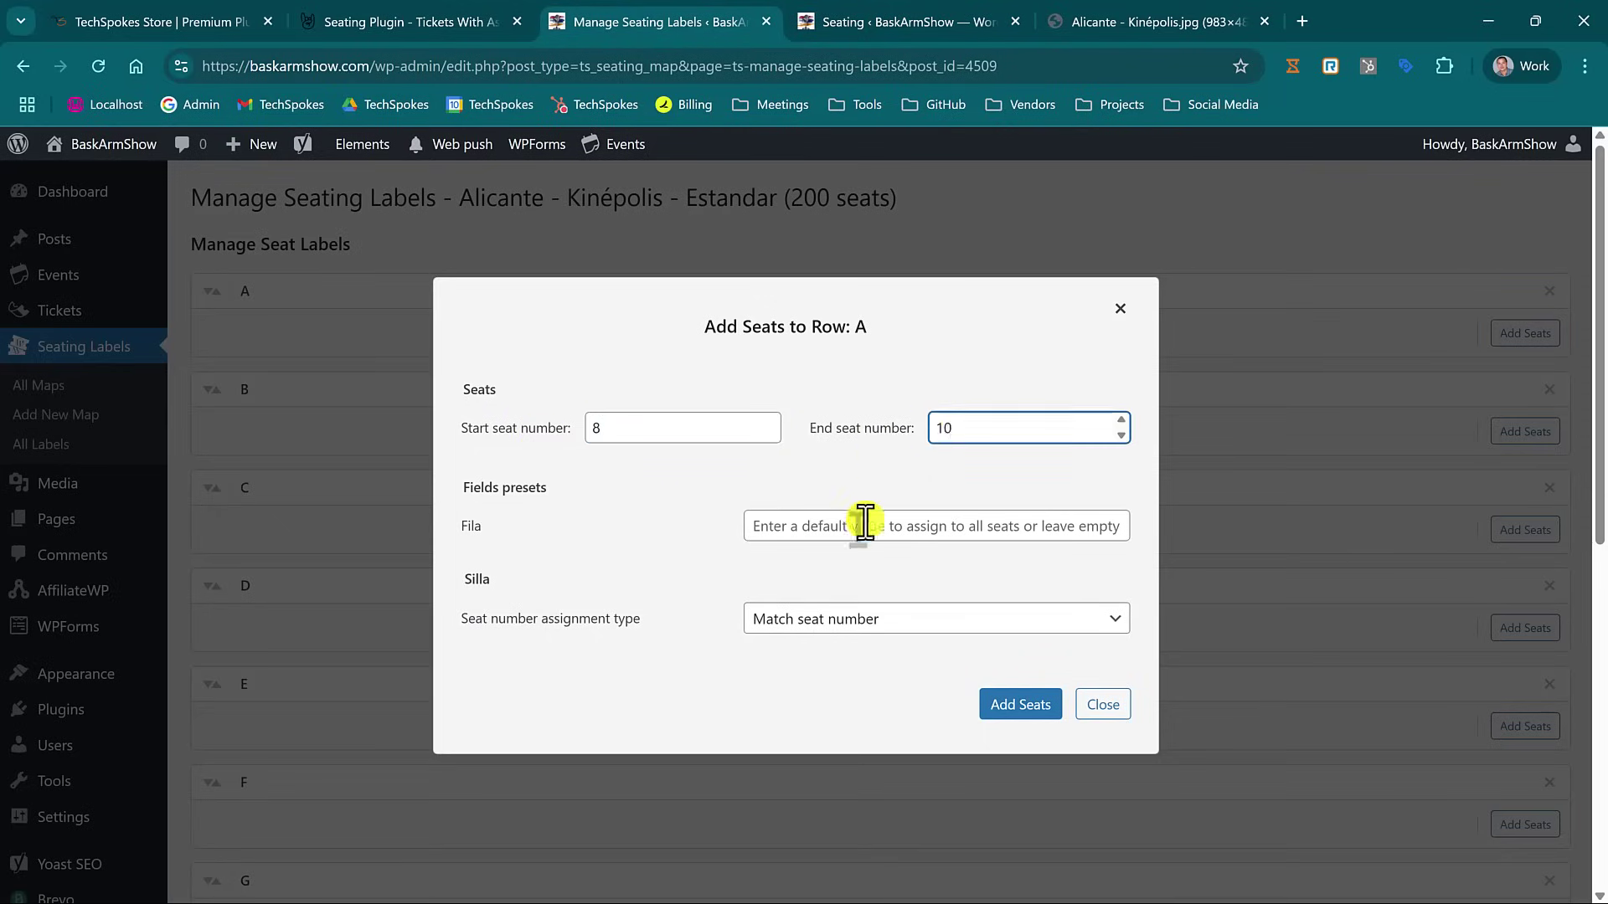
pyautogui.click(842, 516)
pyautogui.write('1')
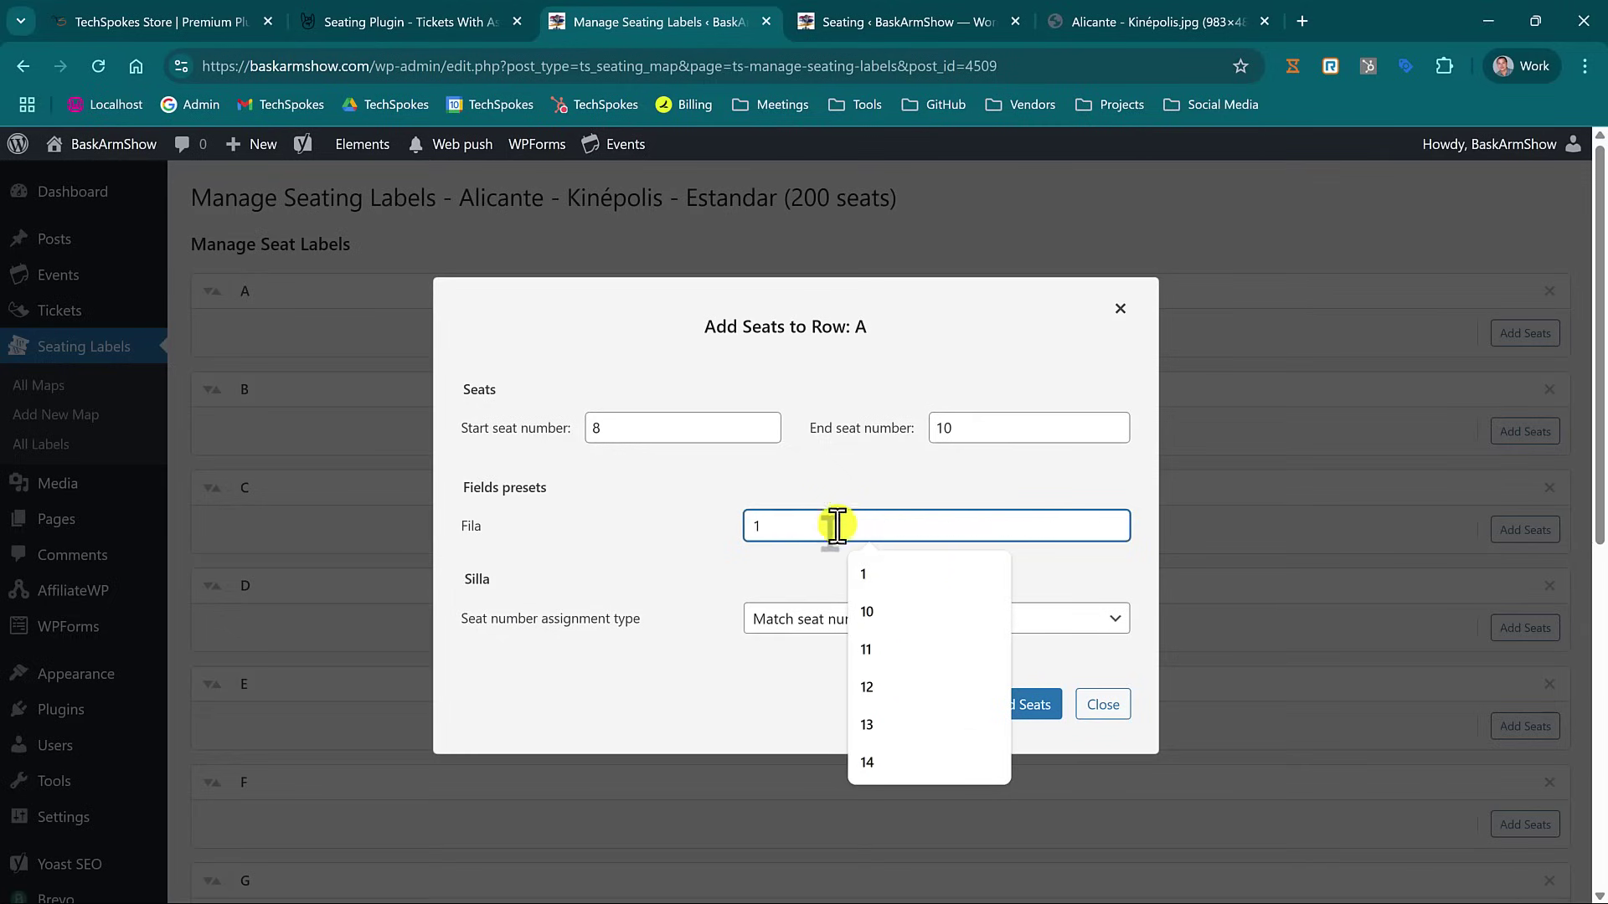
# Label the seats with custom text 'PMR (solo silla de ruedas)' and add them.
pyautogui.click(804, 630)
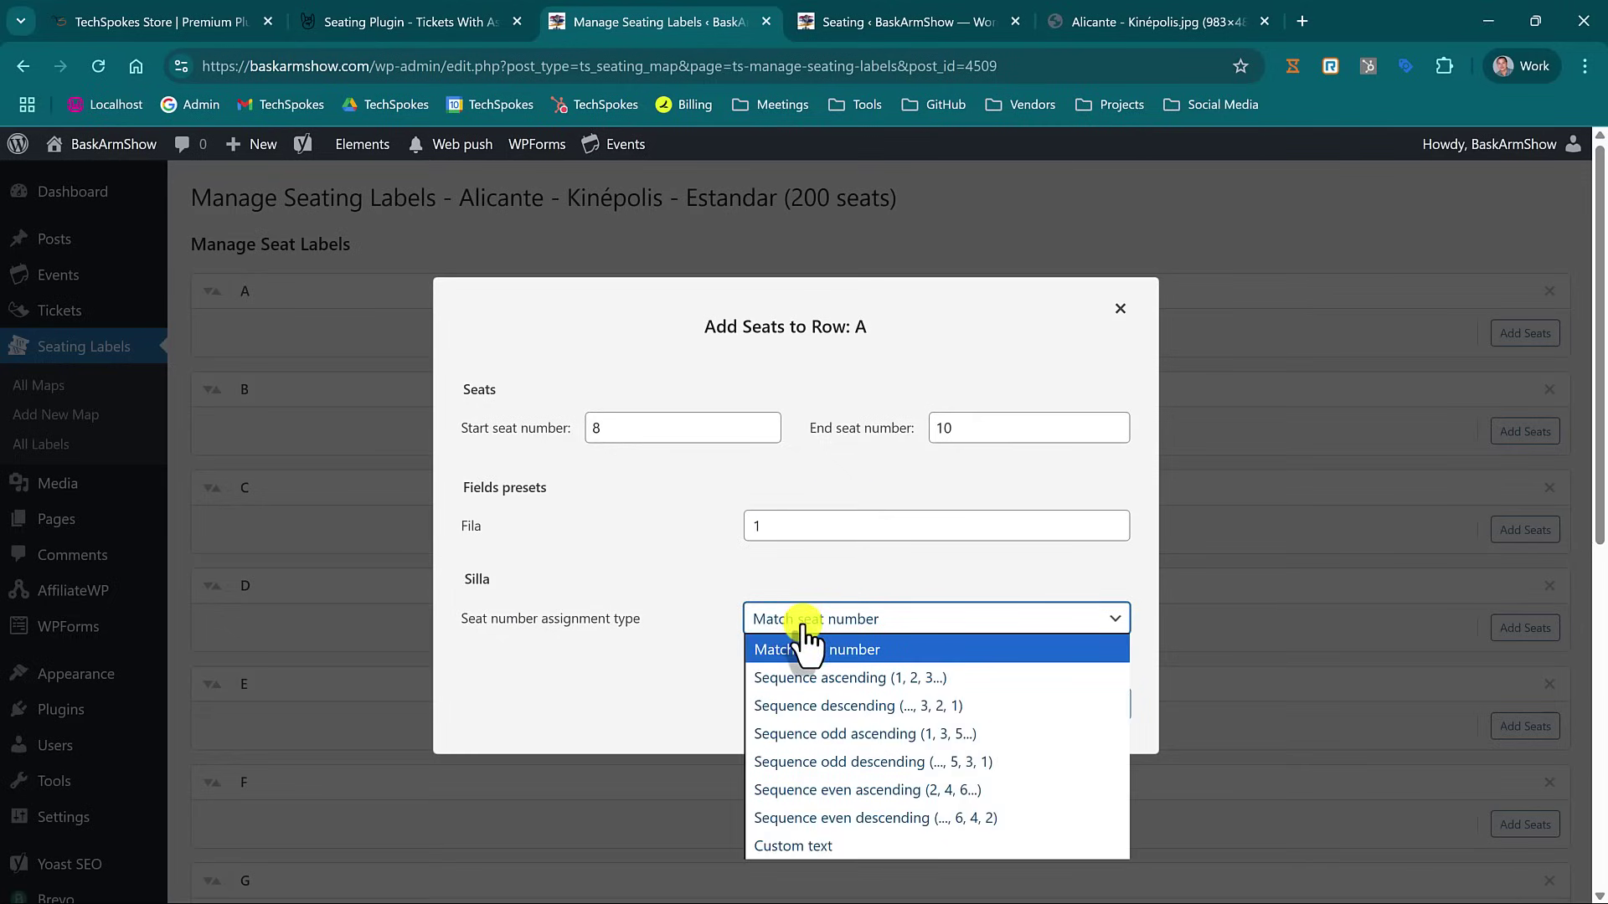
pyautogui.click(802, 843)
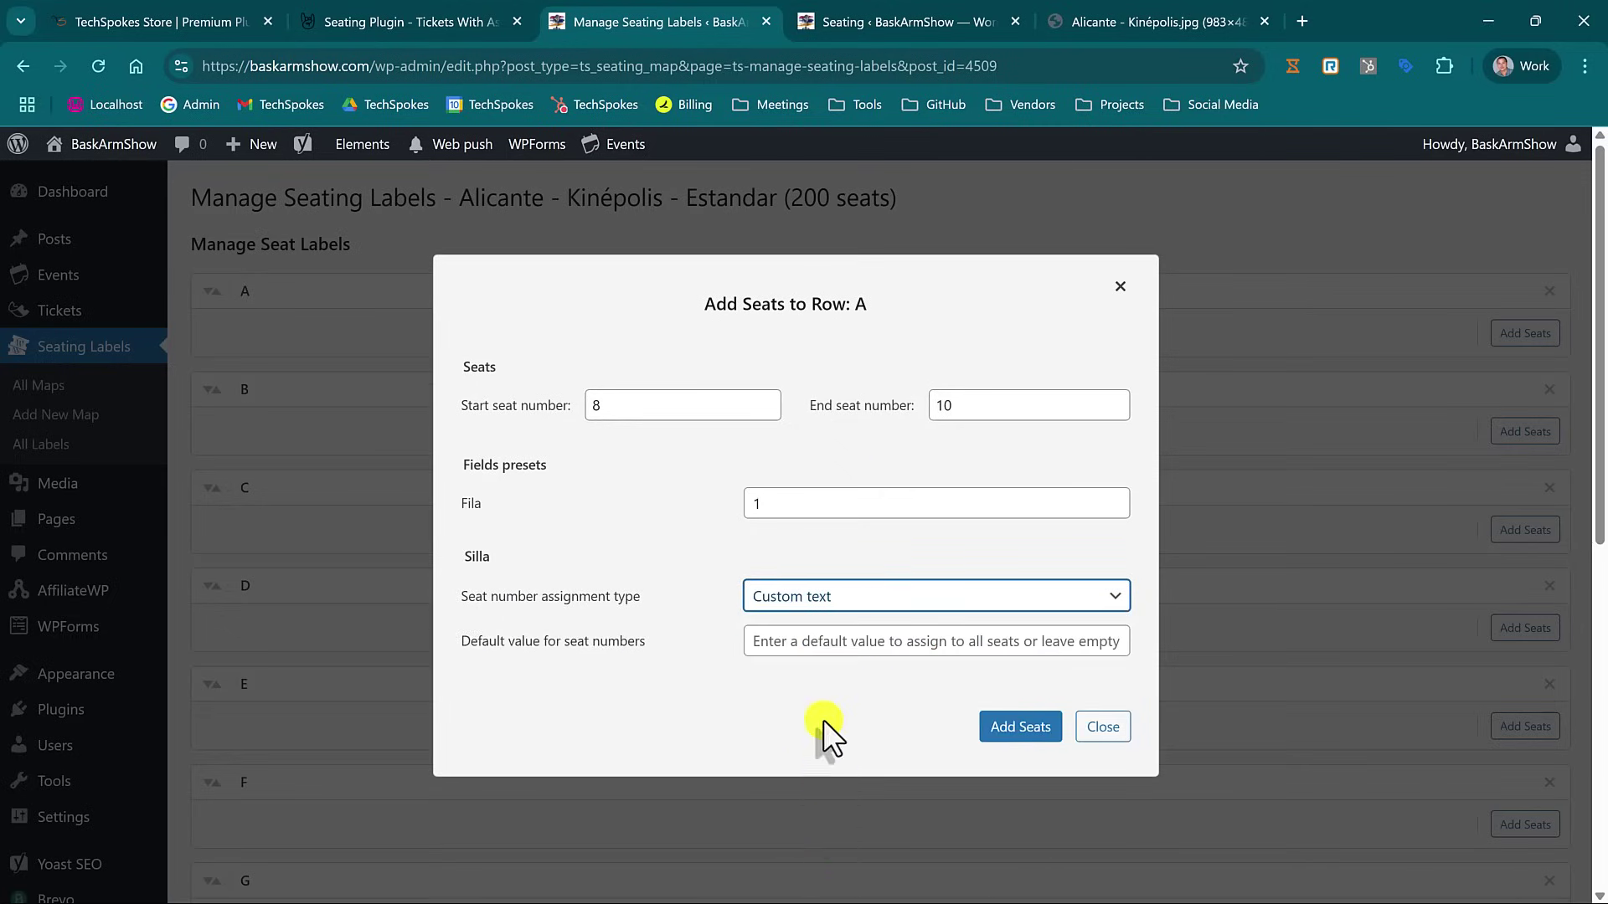
pyautogui.click(787, 641)
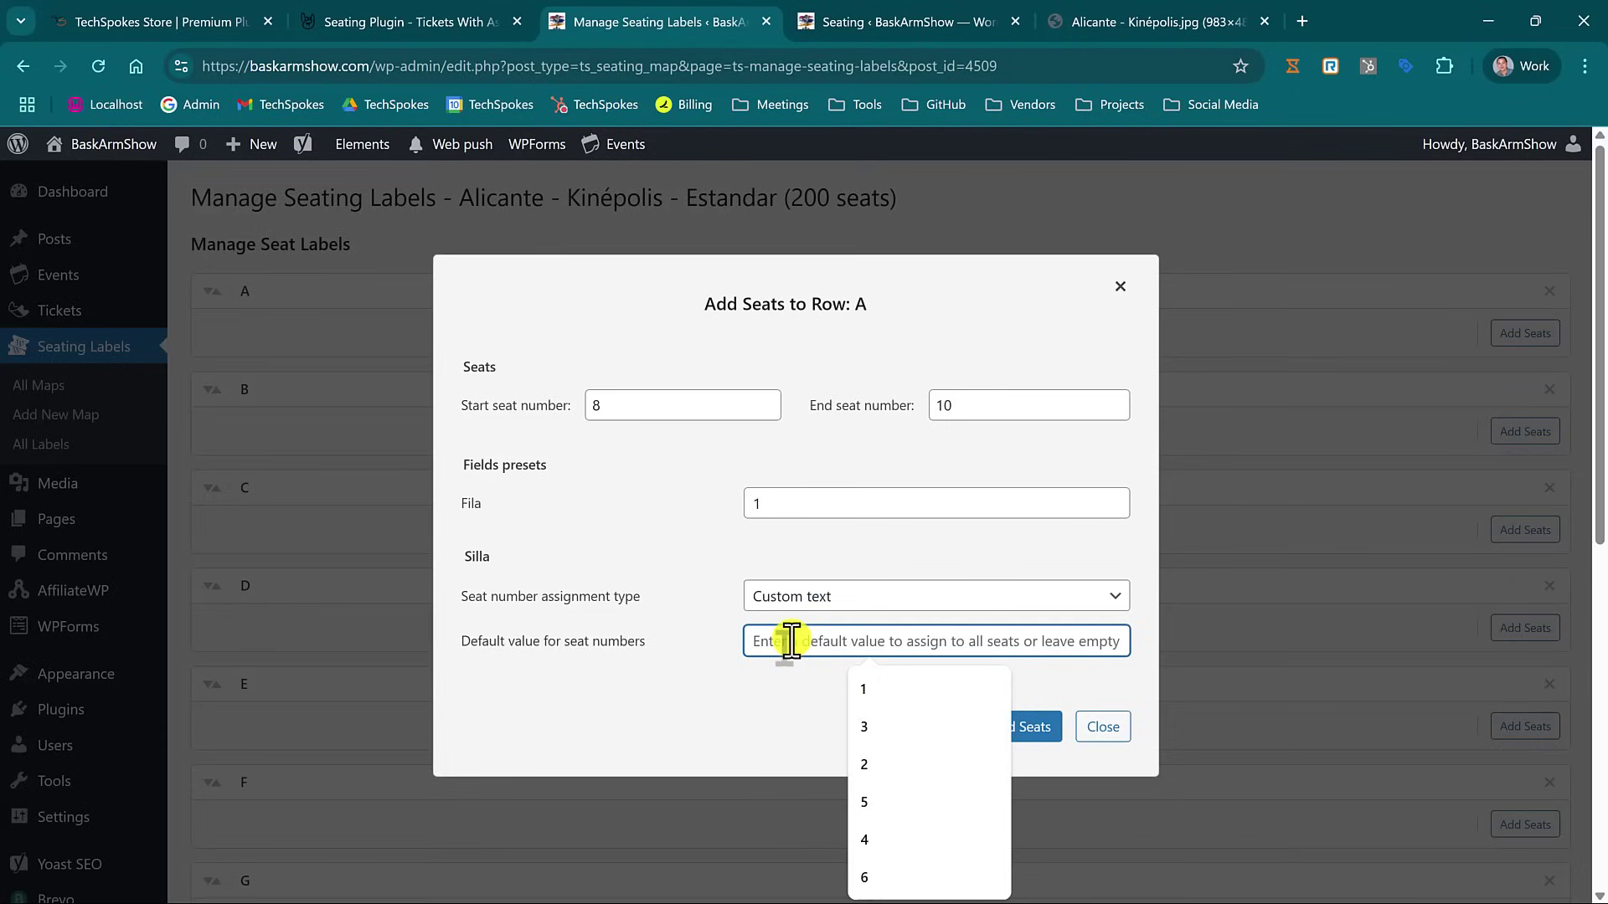
pyautogui.write('PM')
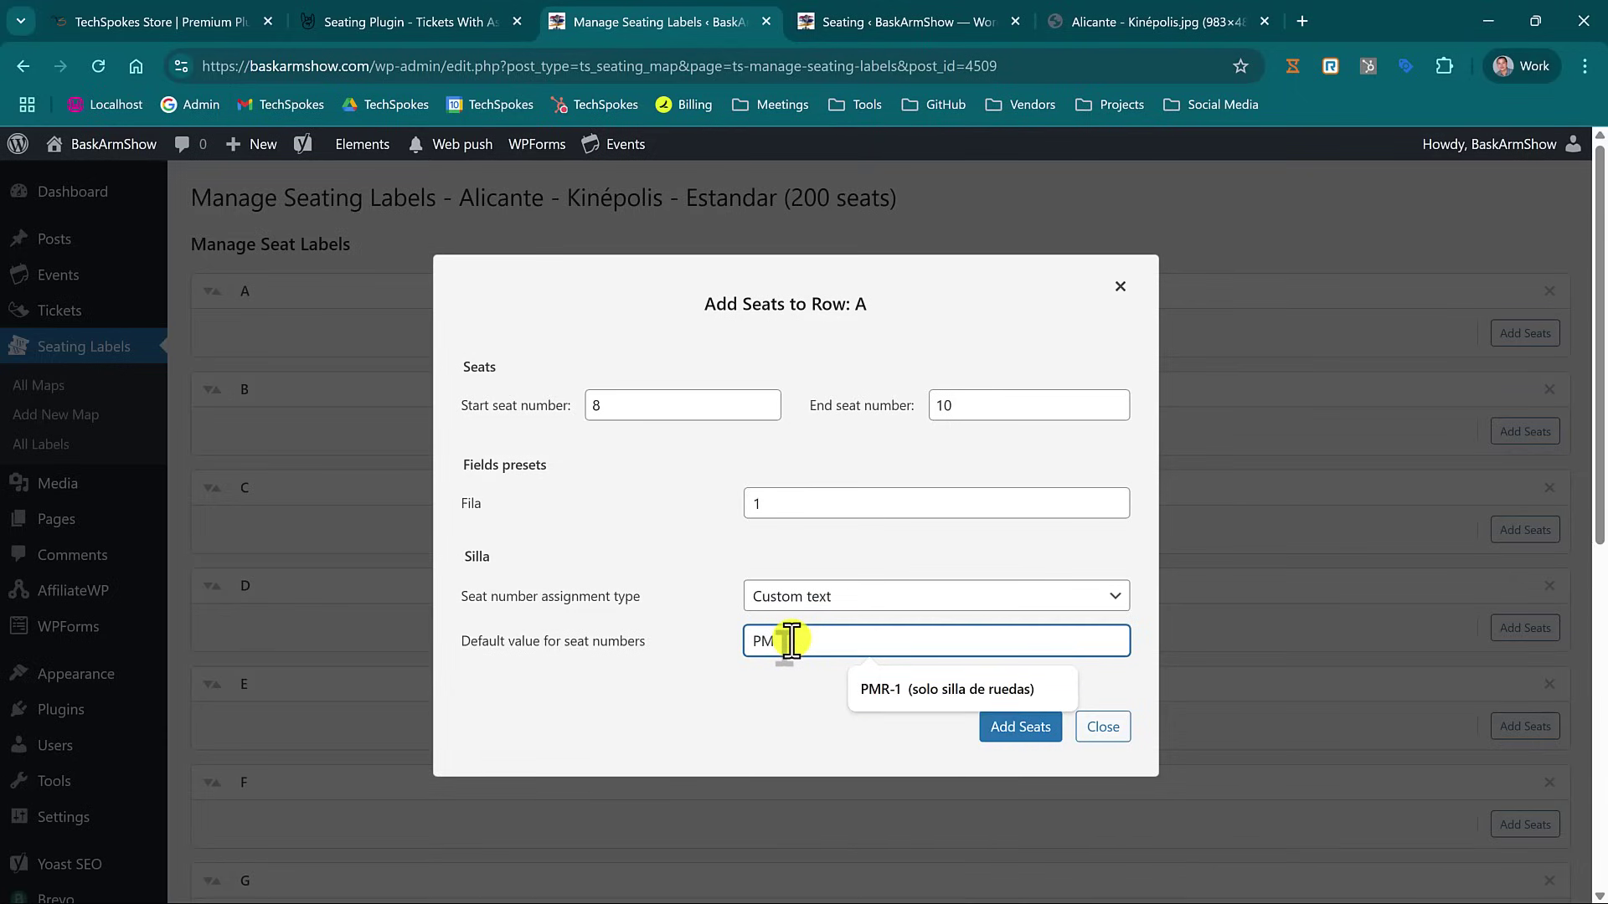
pyautogui.write('R')
pyautogui.press('Escape')
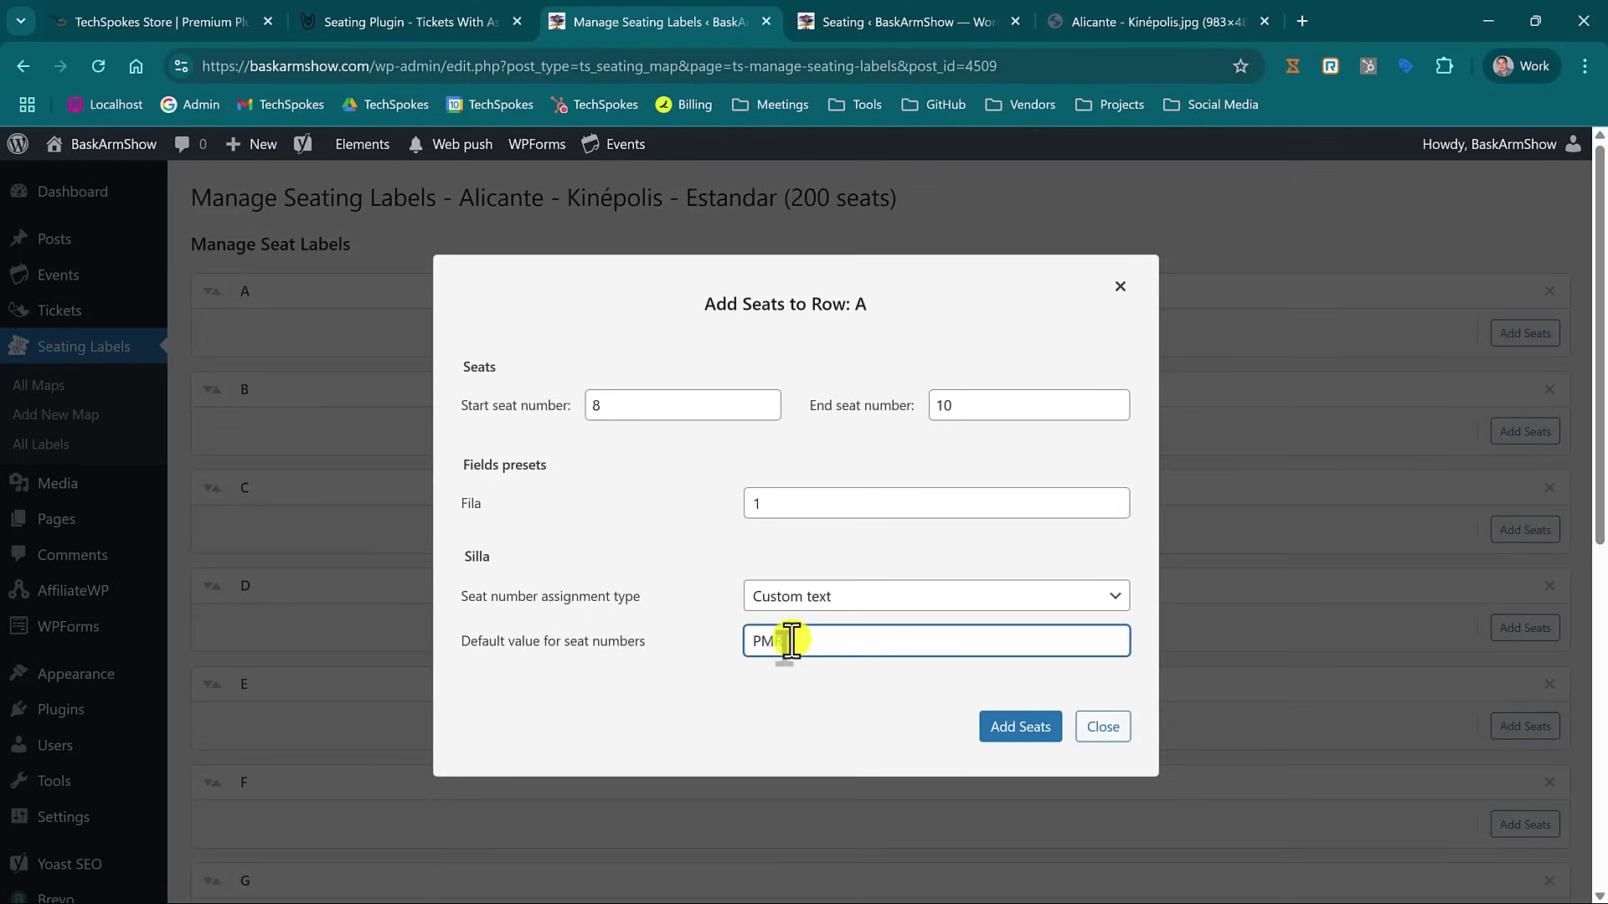
pyautogui.write('(solo silla de ruedas)')
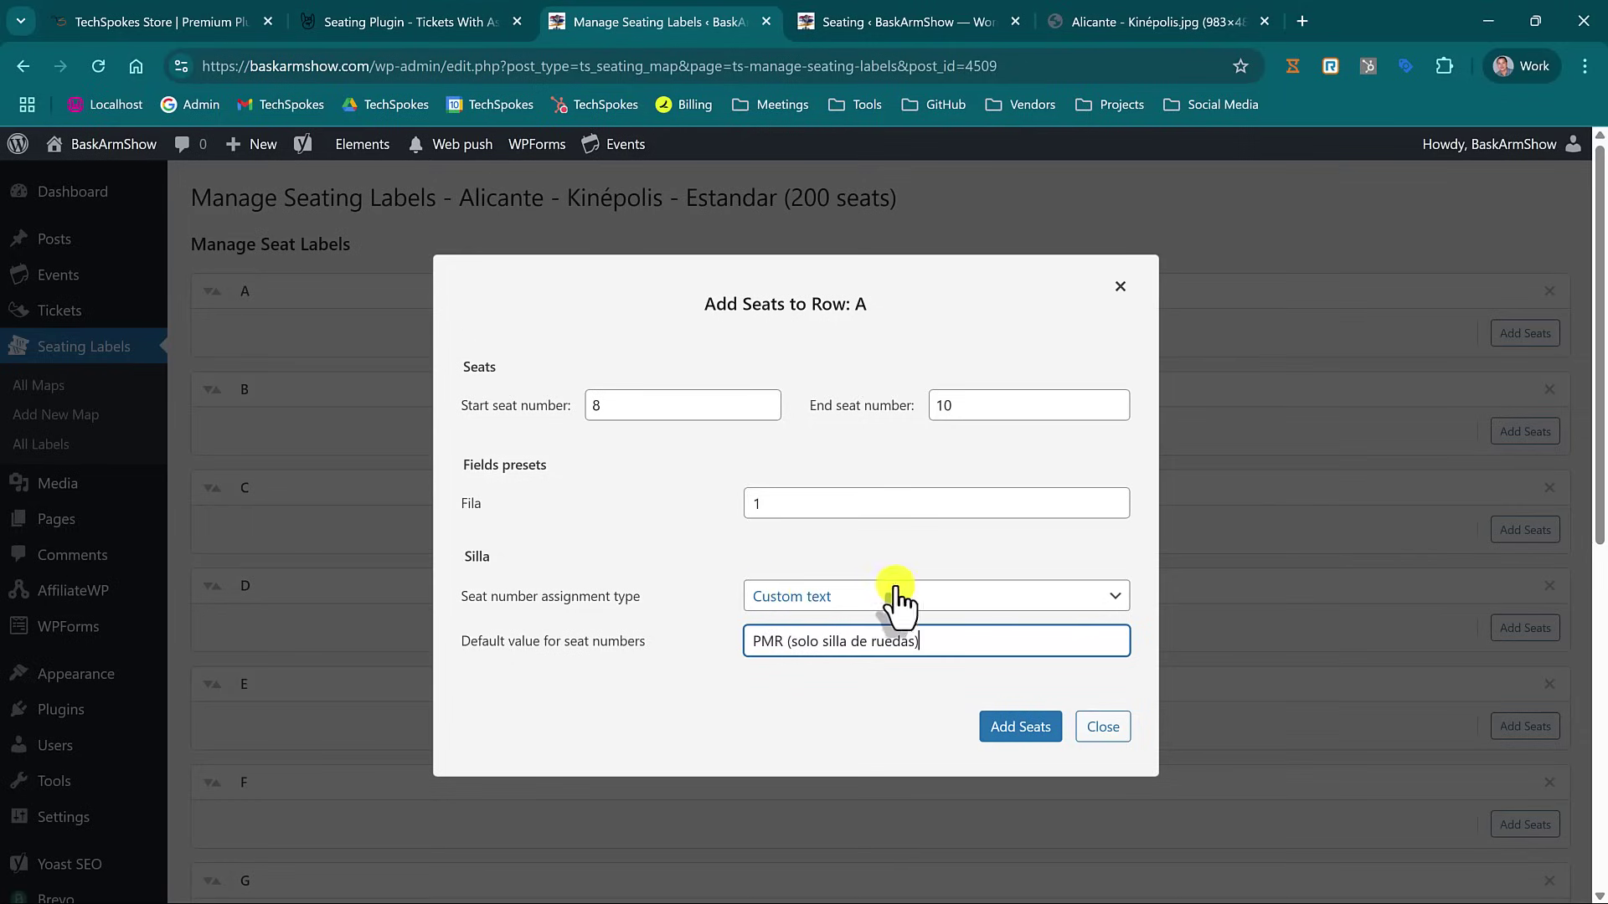
pyautogui.click(1013, 726)
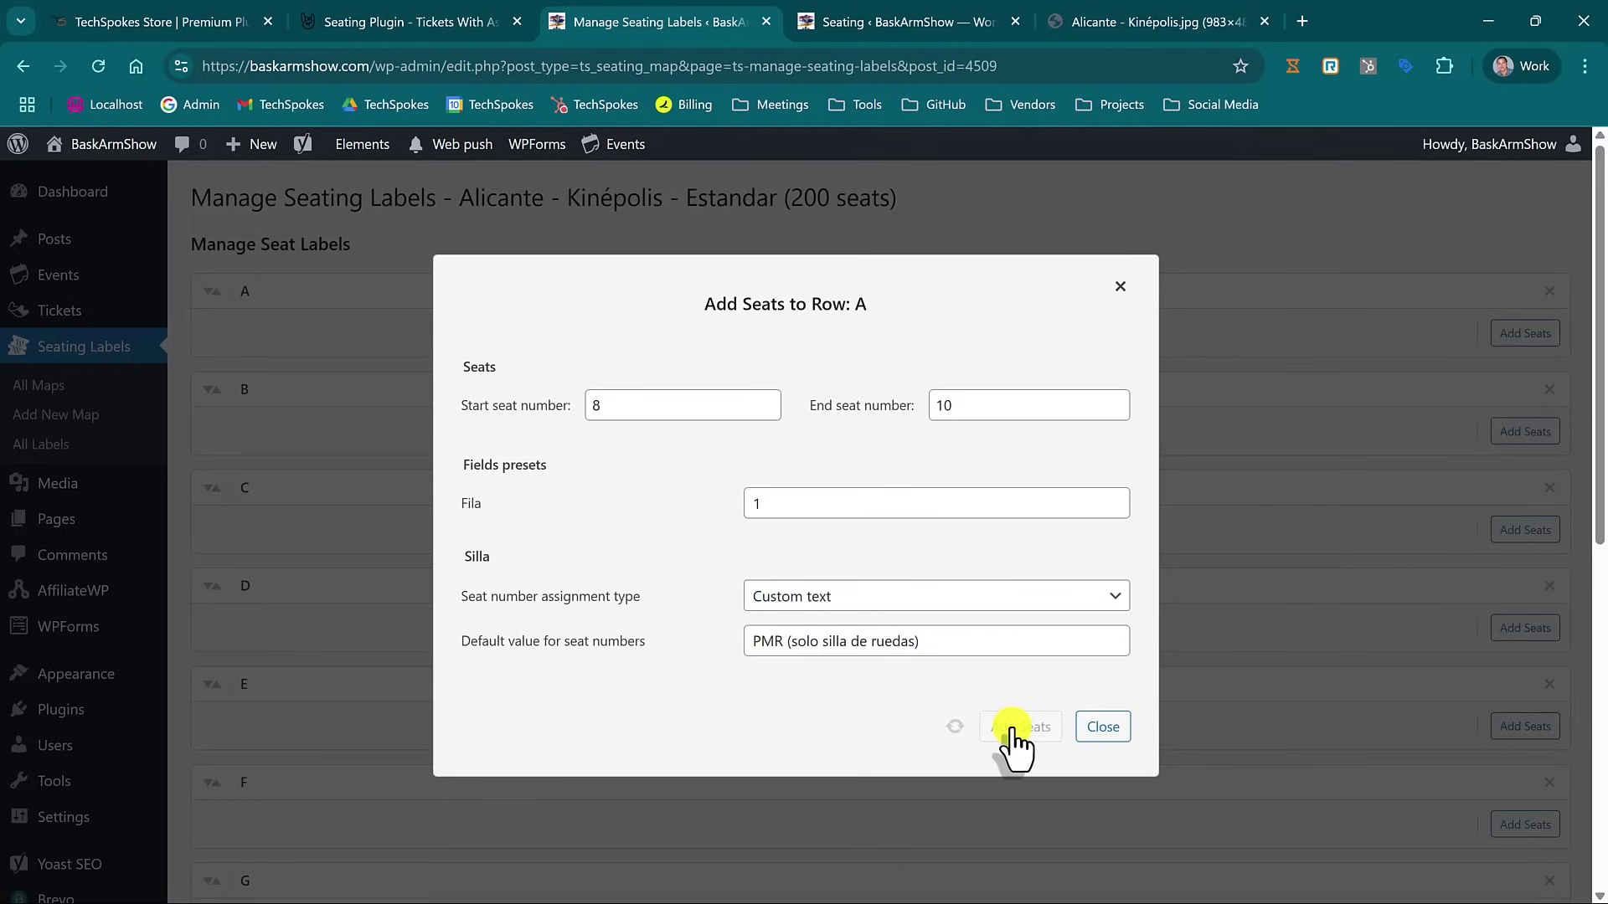
# Change seat A-8's Silla label to 'PMR-1 (solo silla de ruedas)' and save it.
pyautogui.click(1104, 729)
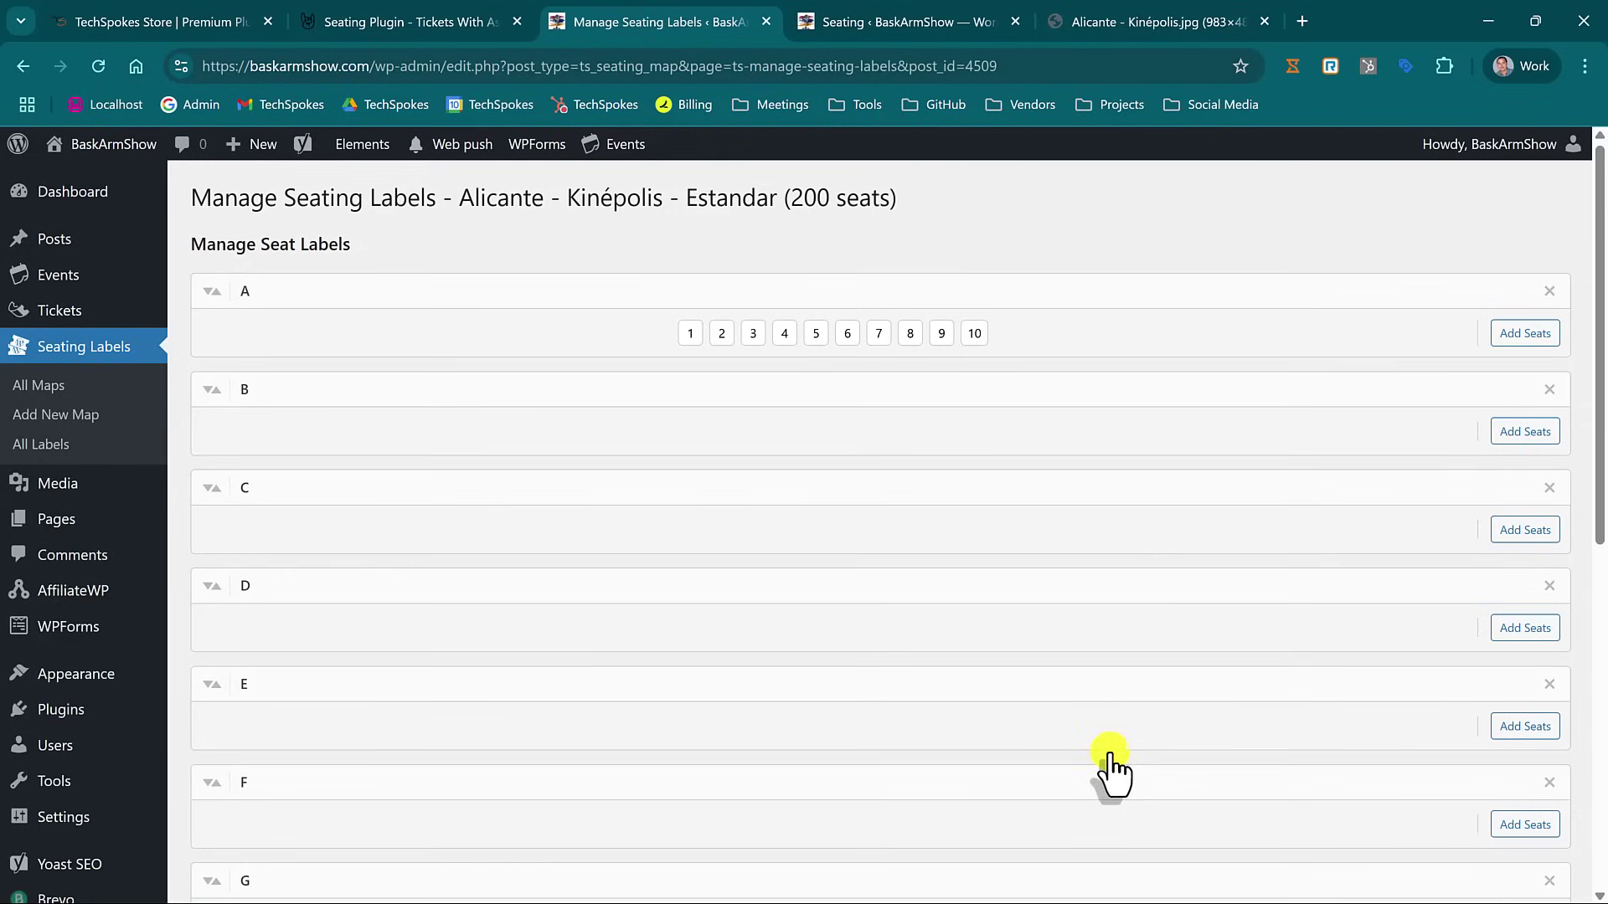
pyautogui.click(910, 333)
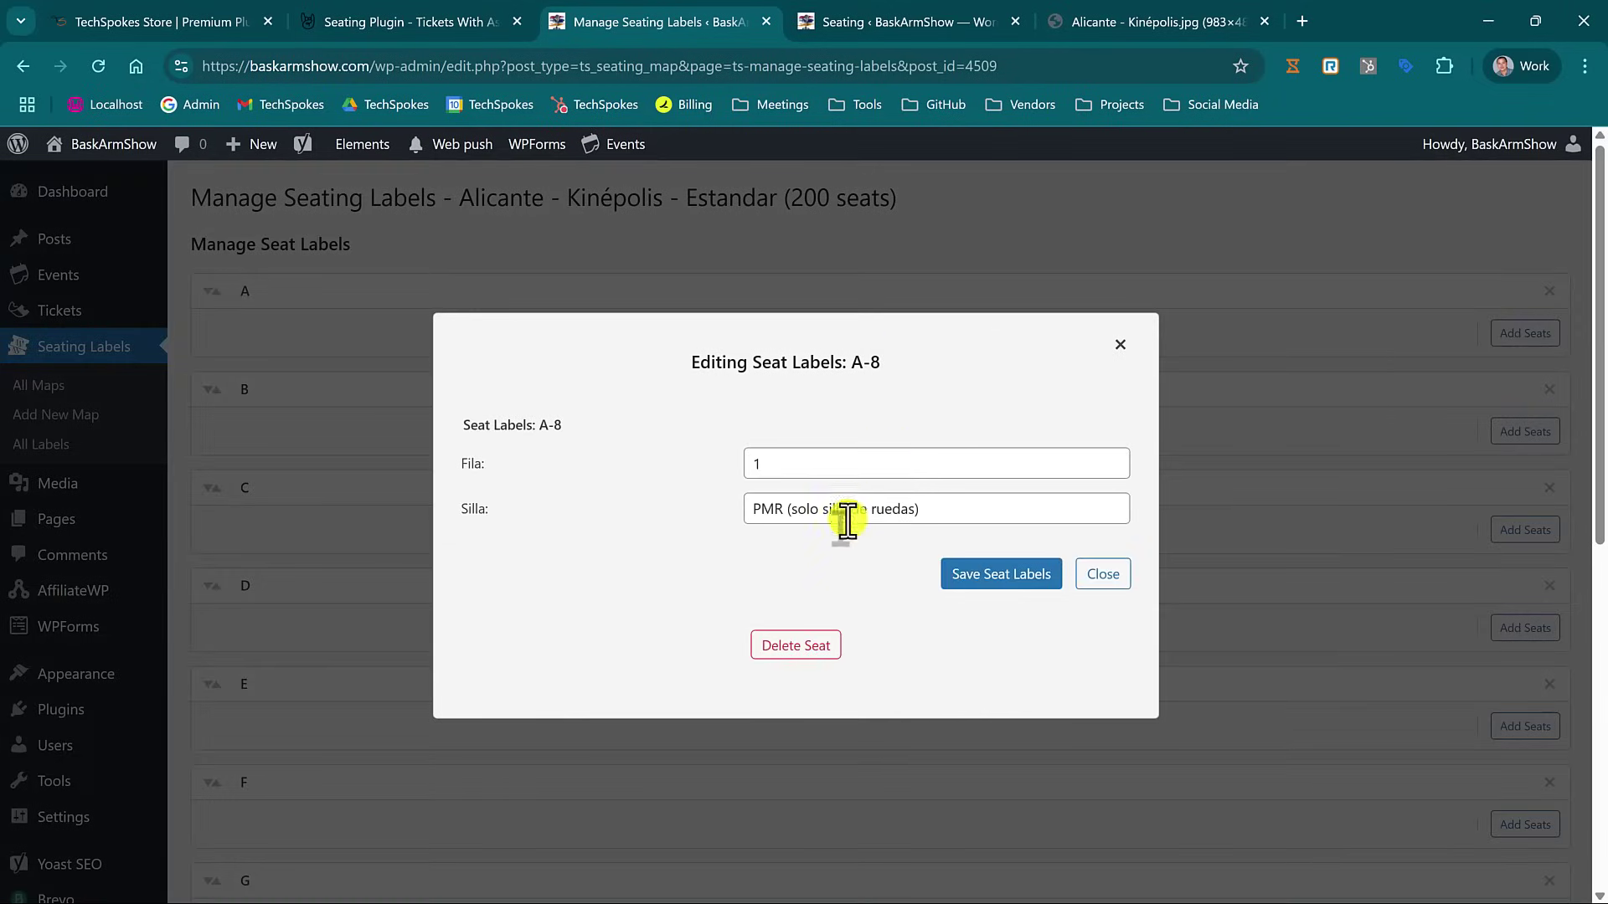
pyautogui.click(763, 511)
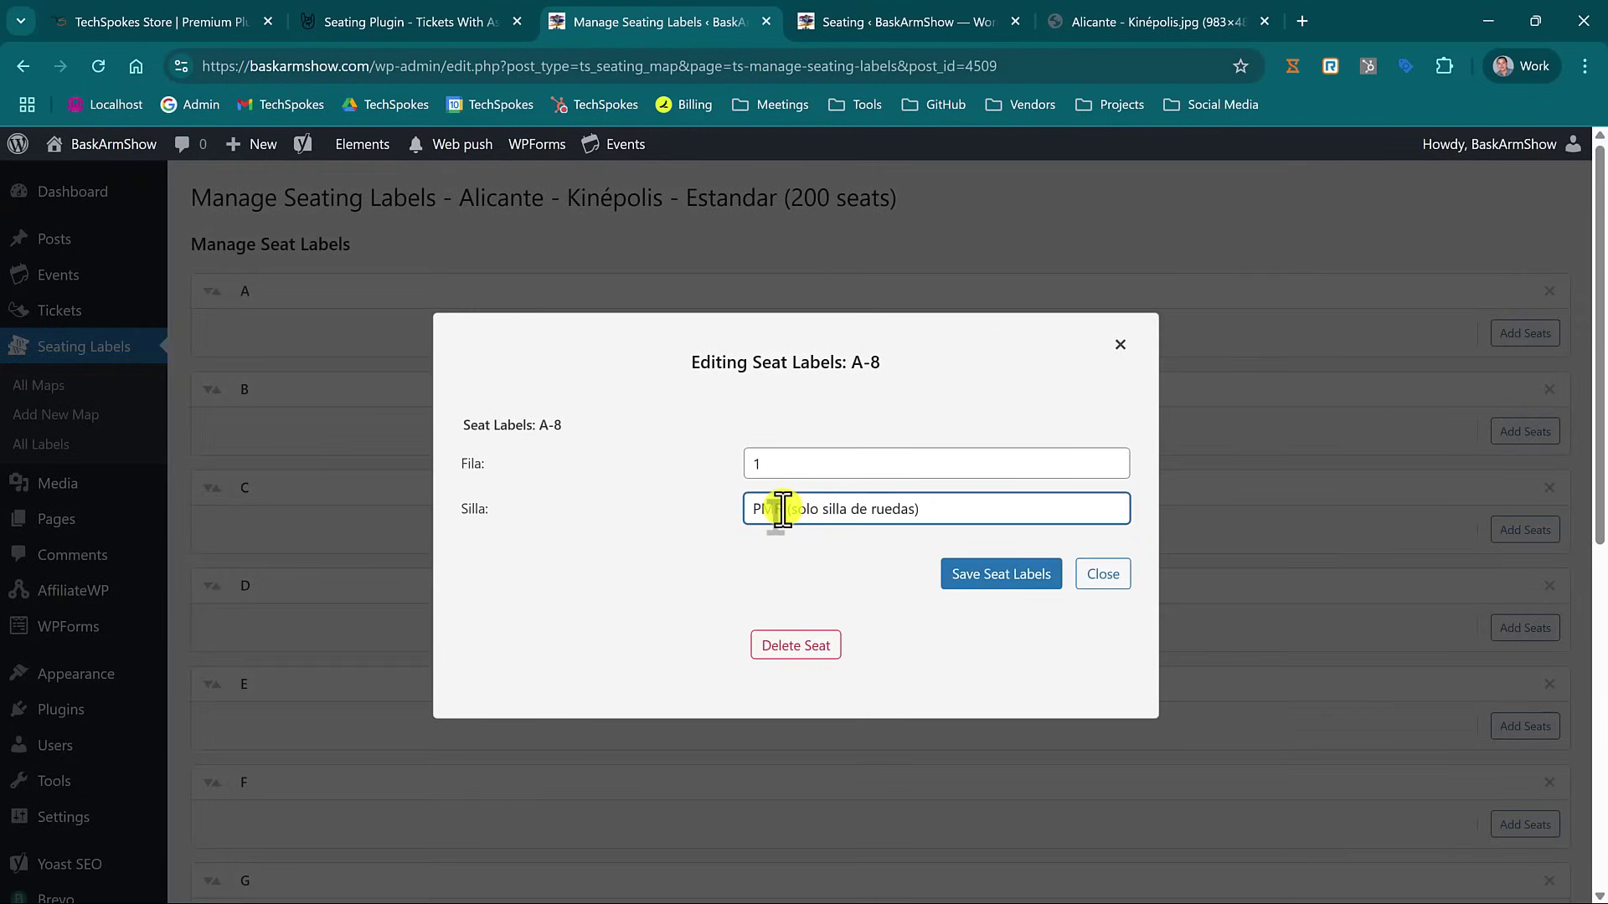
pyautogui.write('1')
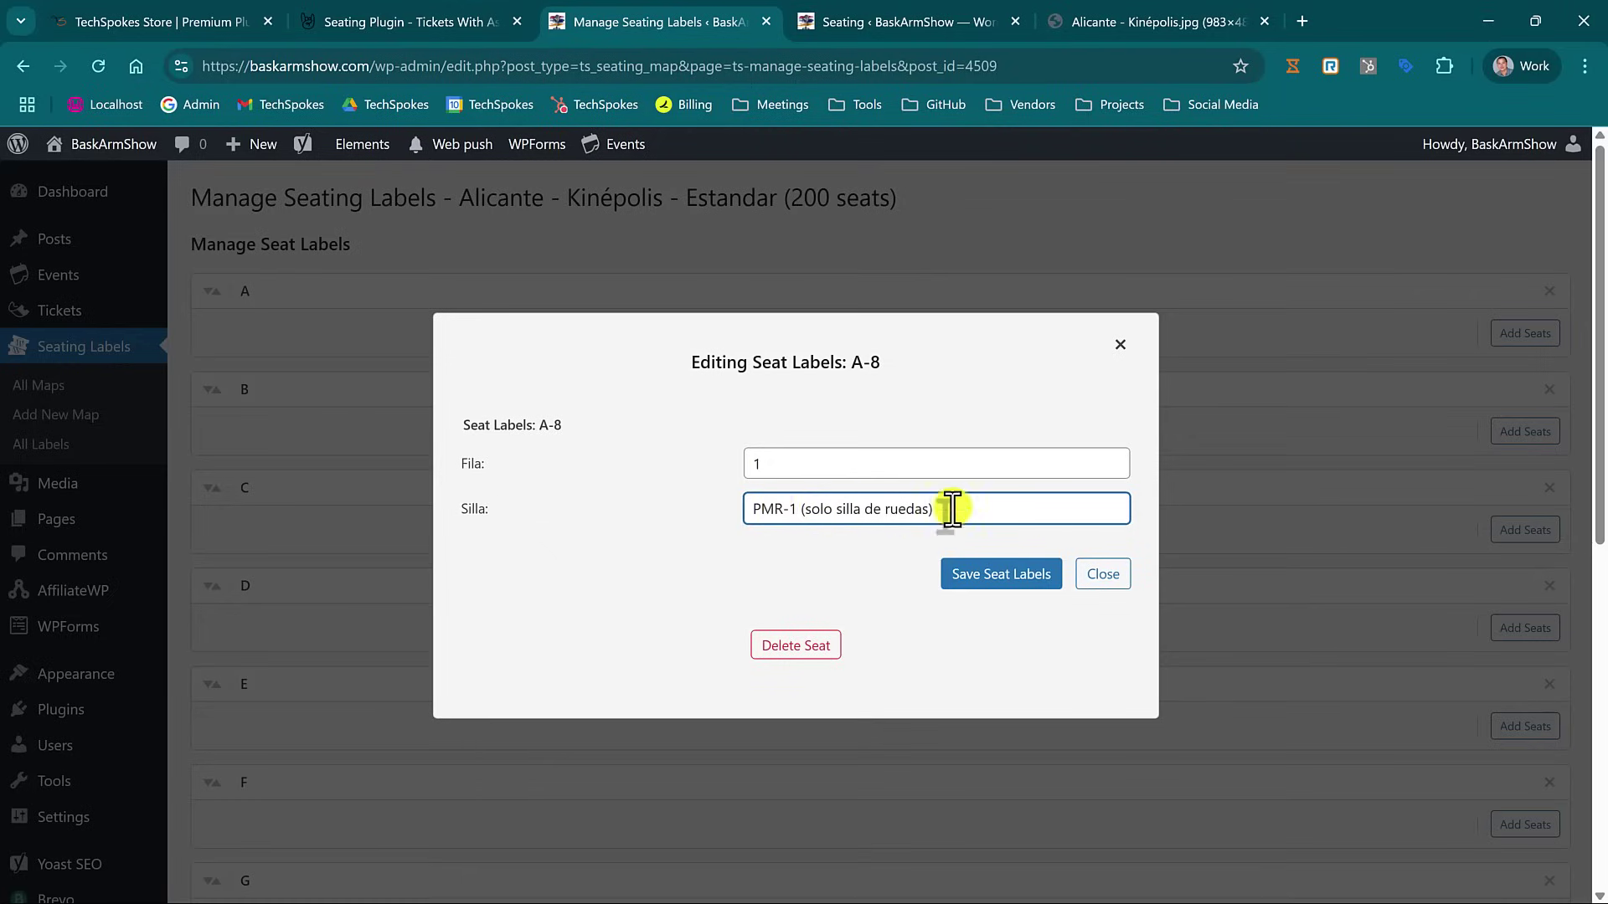
pyautogui.click(1016, 573)
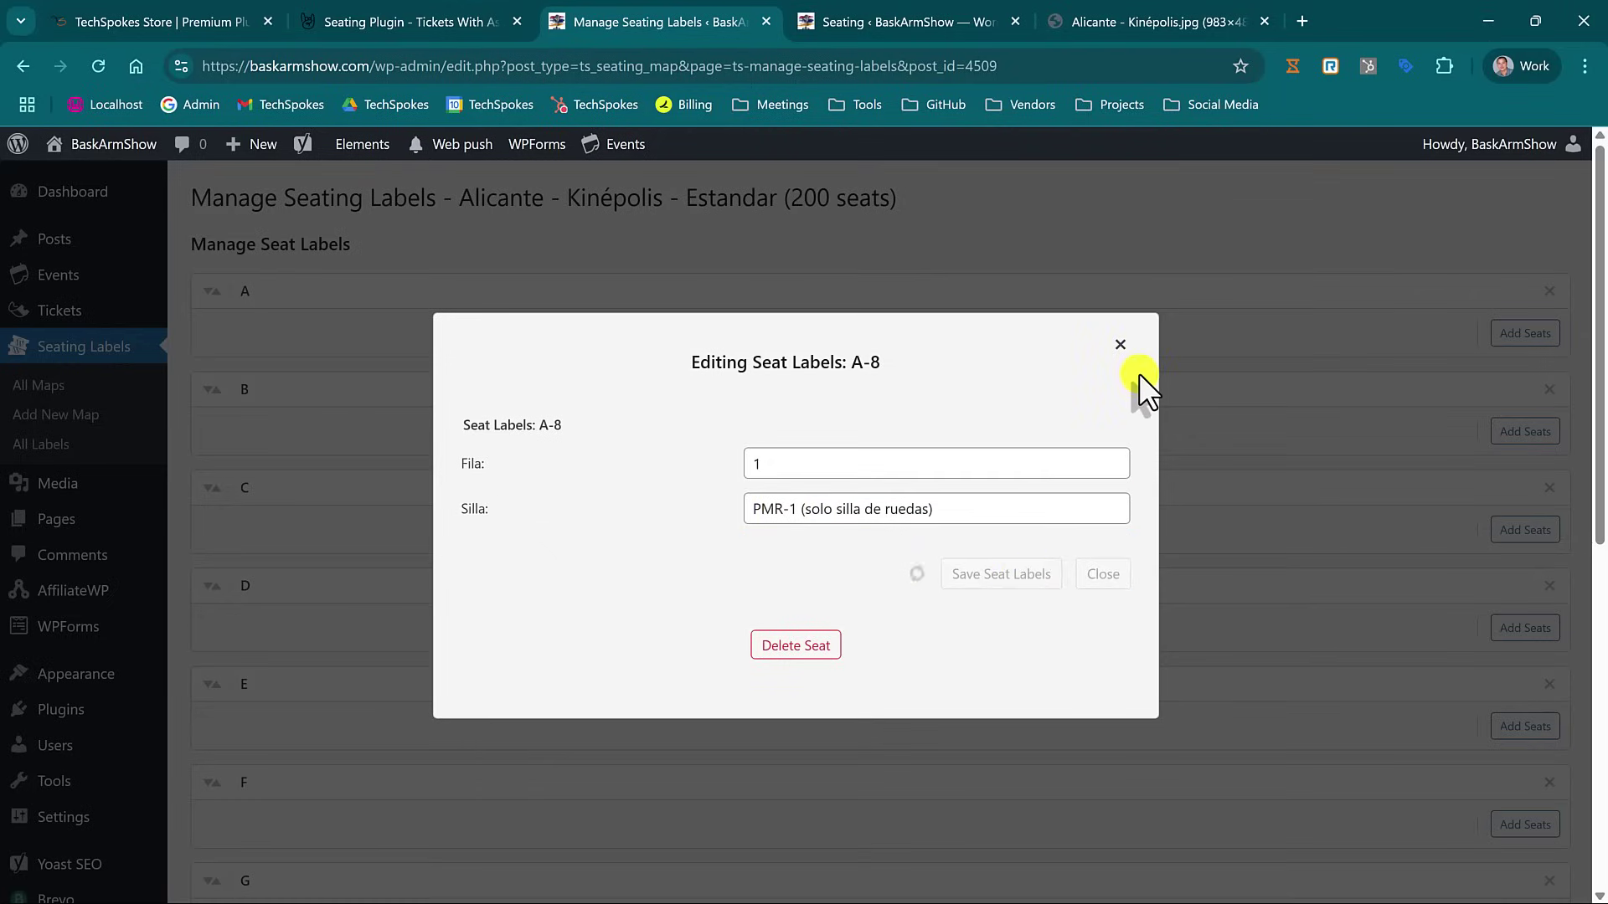
pyautogui.click(1119, 332)
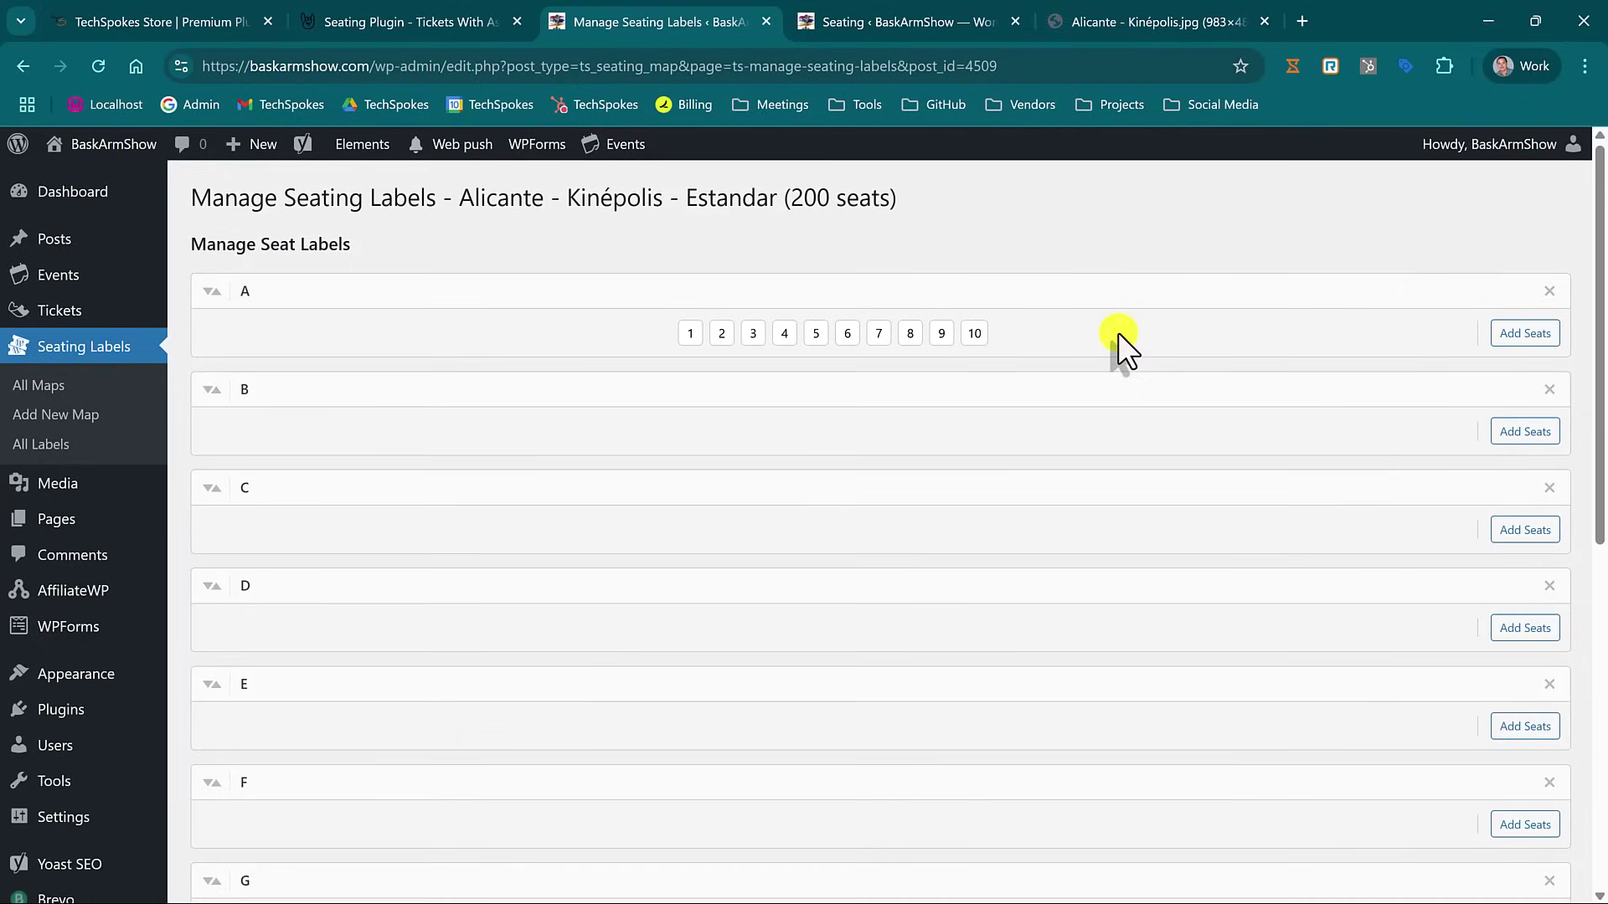
# Compare the Alicante - Kinépolis.jpg chart with the front-row seats in the seat layout editor.
pyautogui.click(1097, 22)
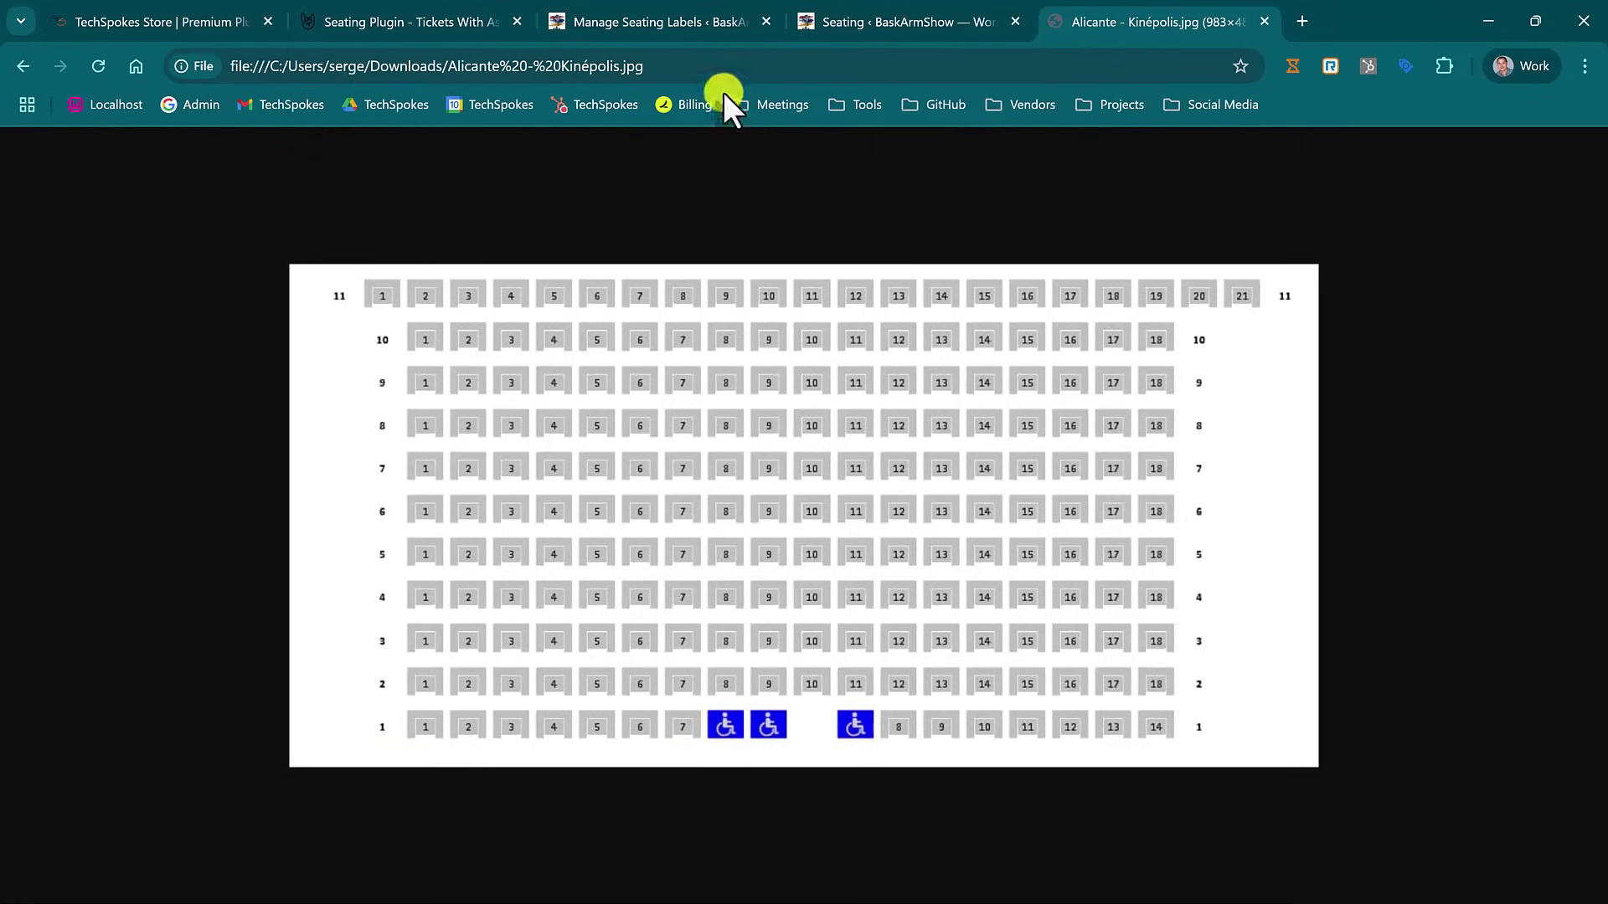
pyautogui.click(656, 18)
pyautogui.click(900, 17)
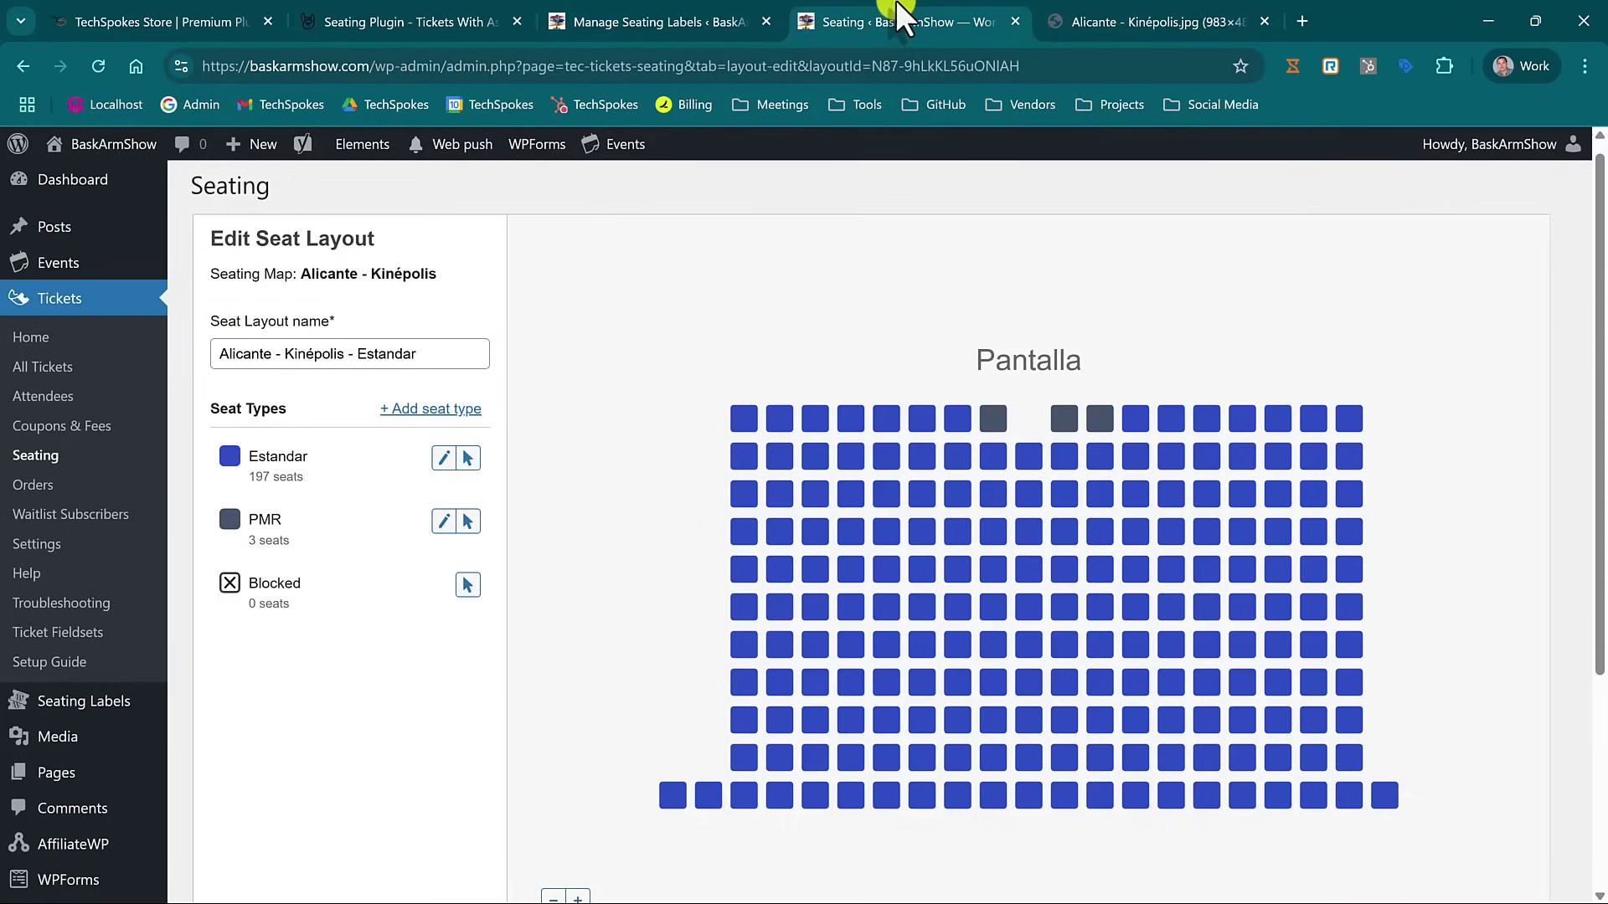
pyautogui.moveTo(1122, 419)
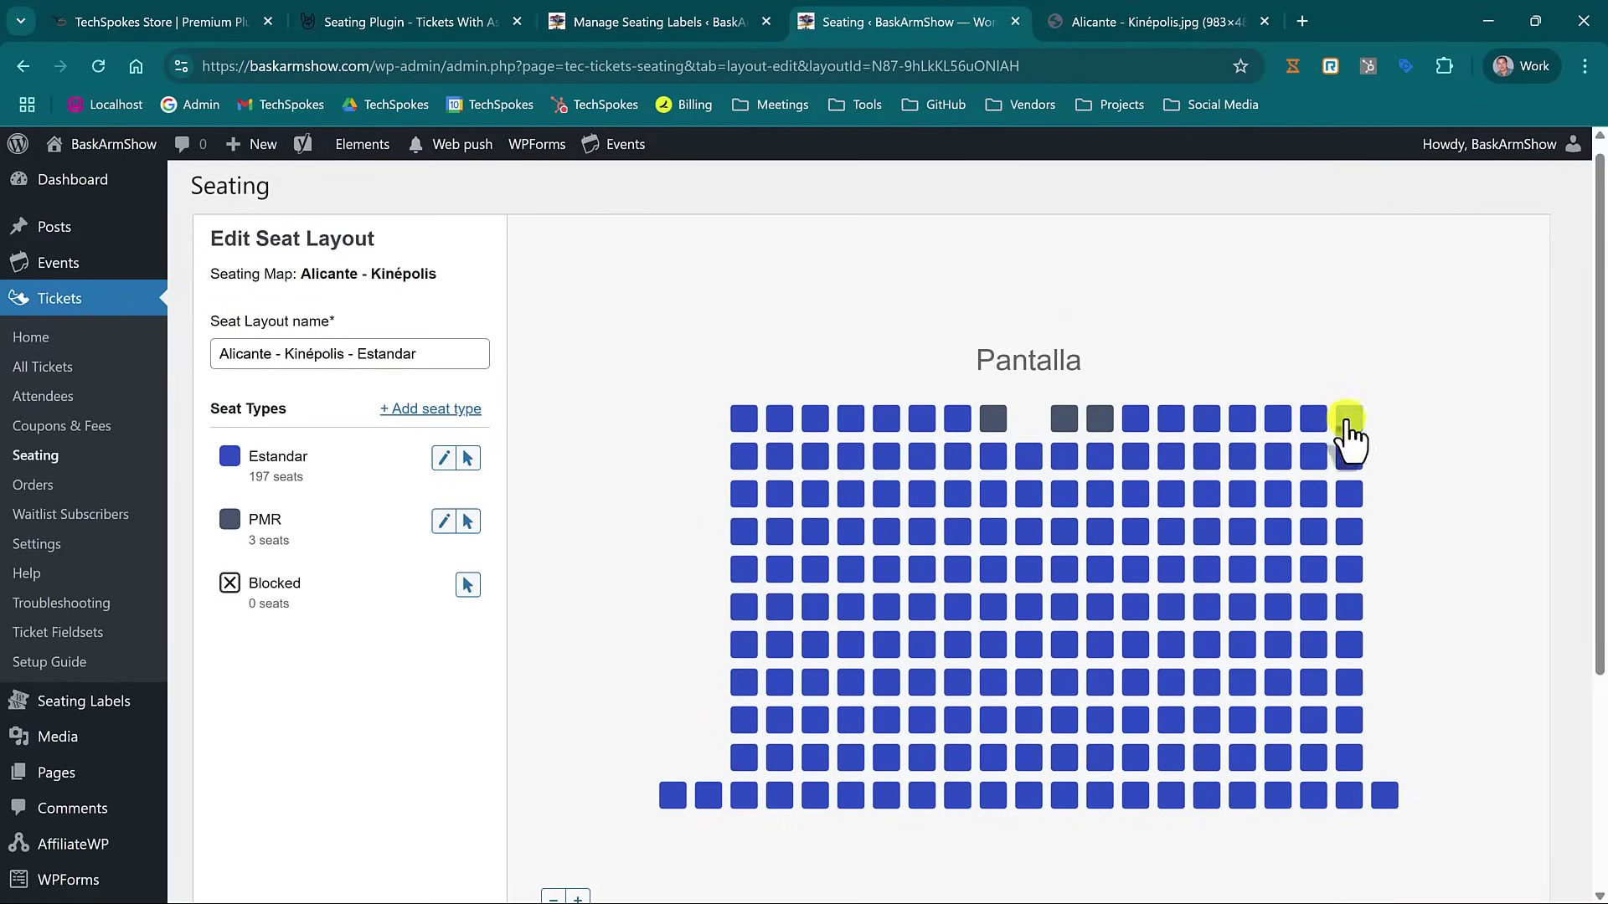
# Open row A's Add Seats form and set seats 11 to 17 with Fila 1.
pyautogui.moveTo(1352, 424)
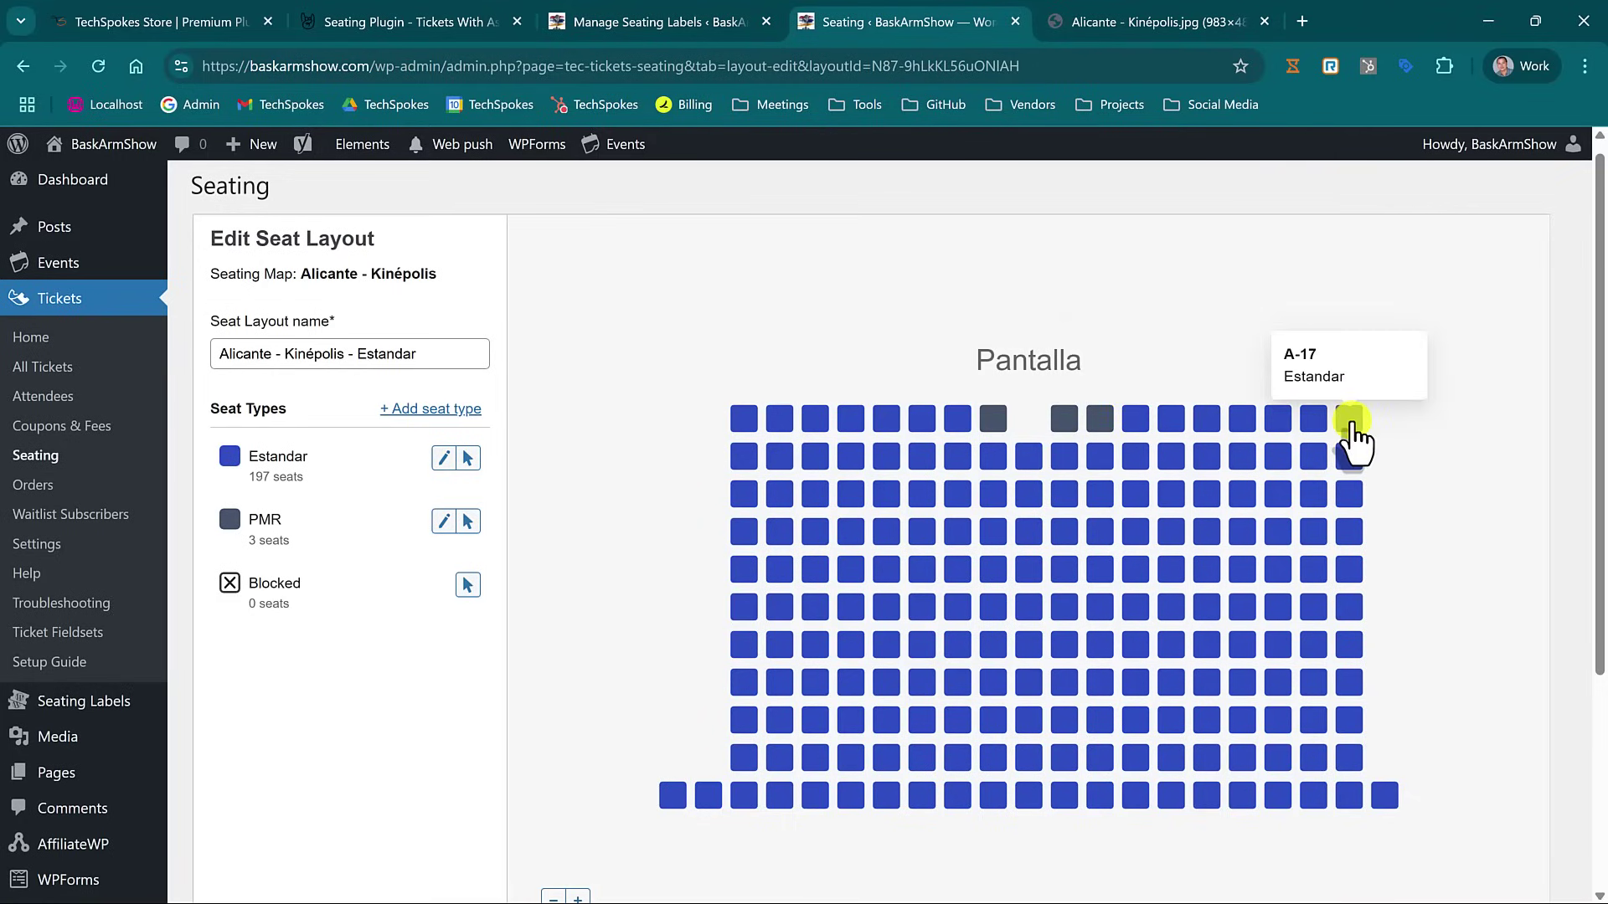
pyautogui.click(632, 20)
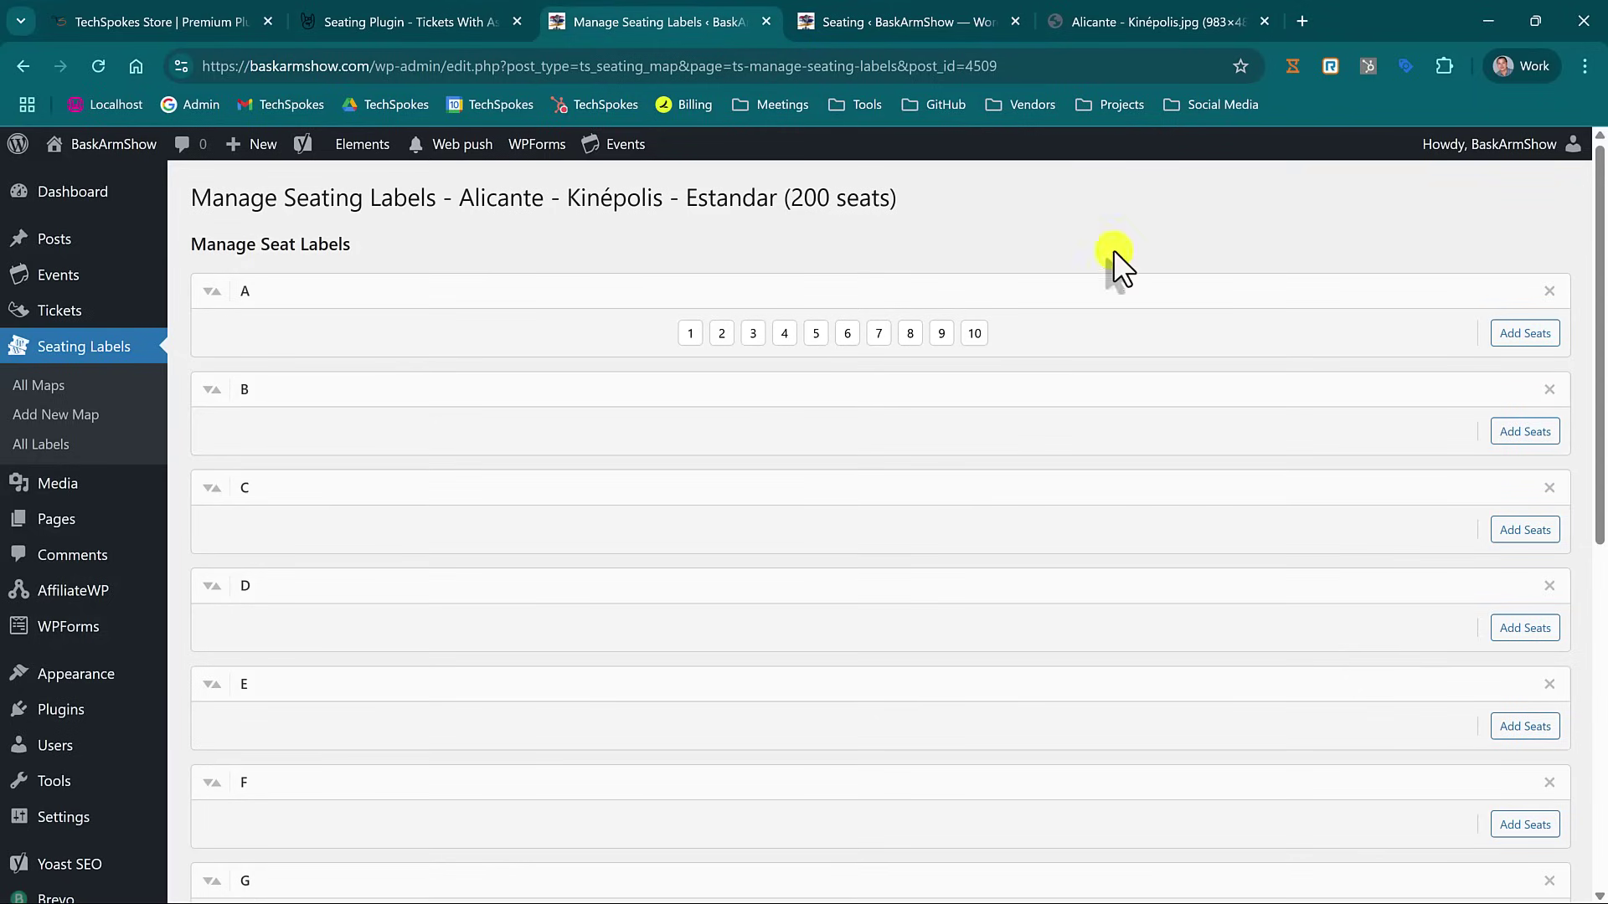
pyautogui.click(1524, 334)
pyautogui.click(624, 428)
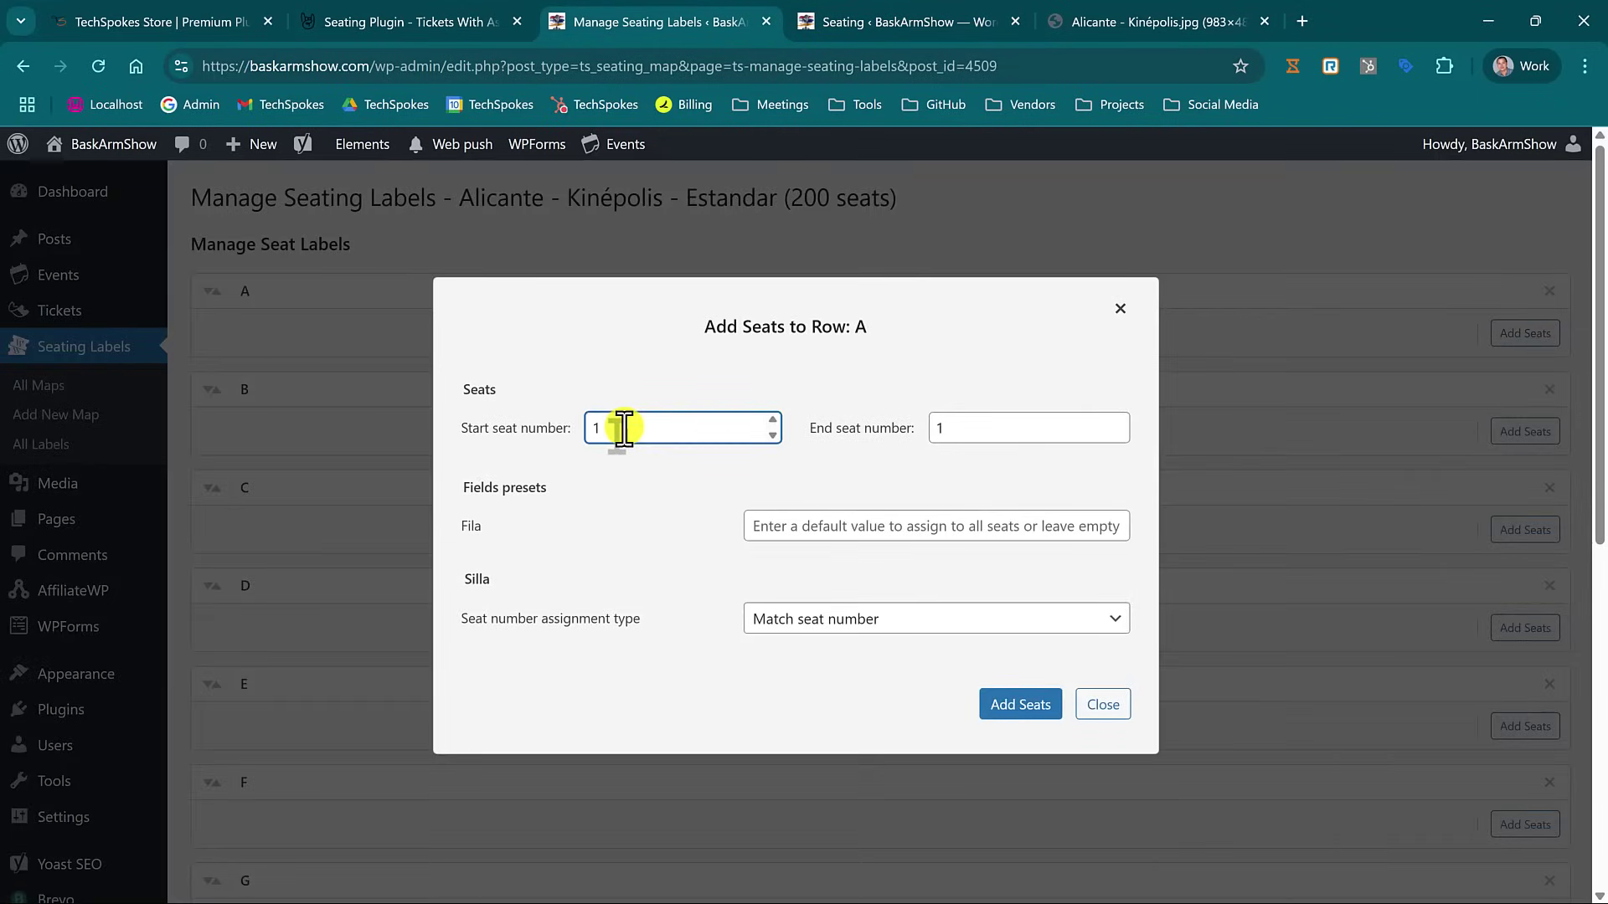
pyautogui.write('1')
pyautogui.press('Tab')
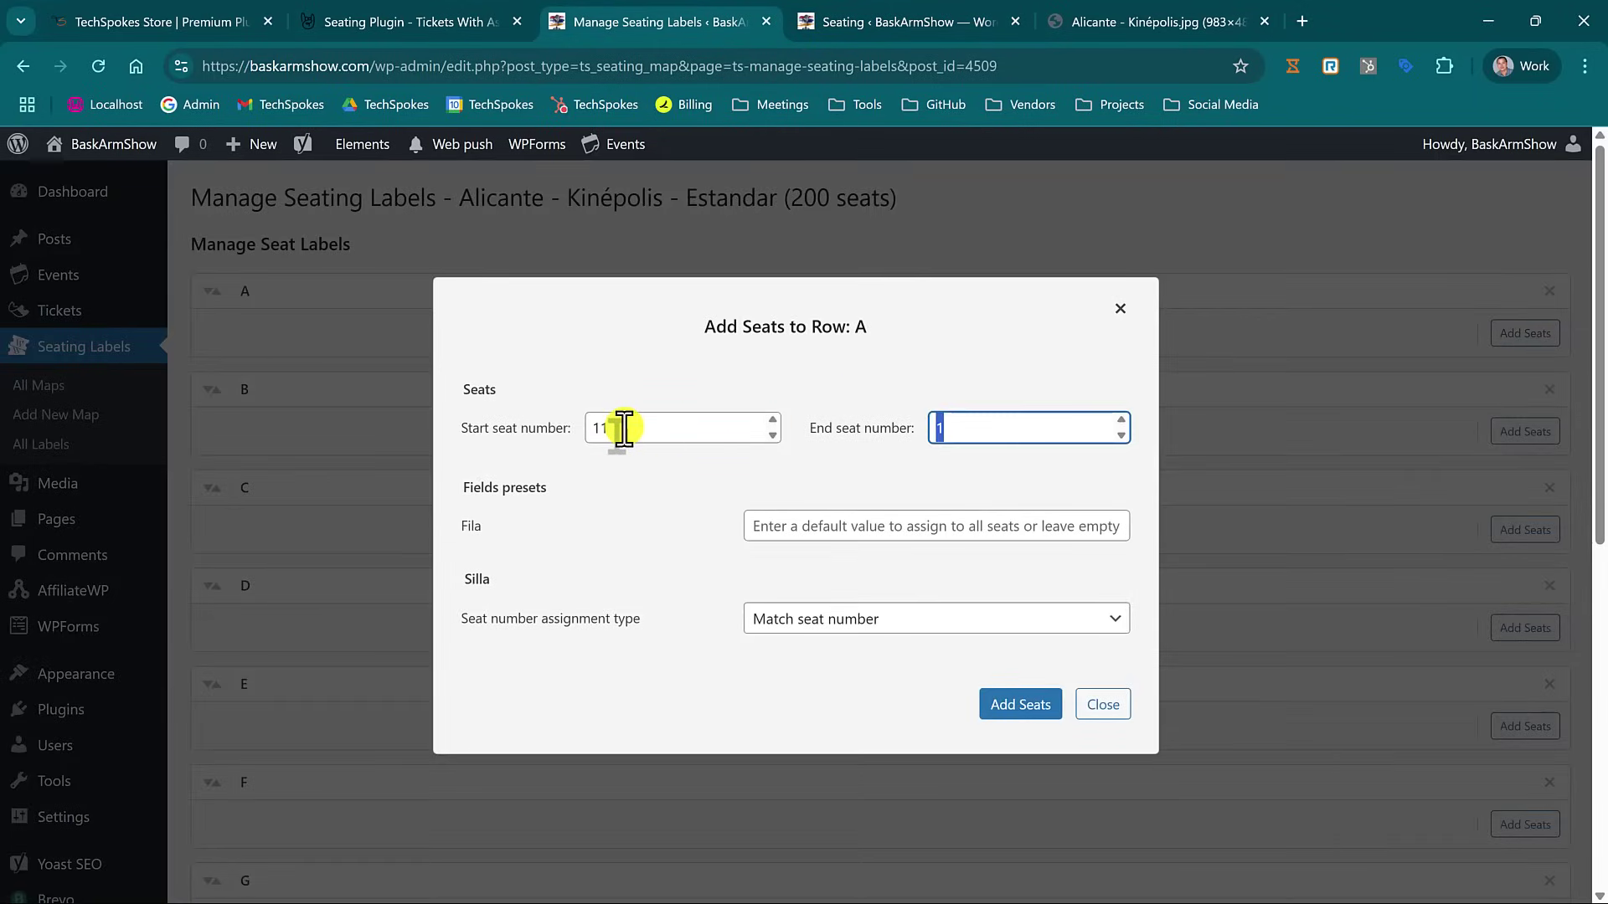
pyautogui.write('17')
pyautogui.press('Tab')
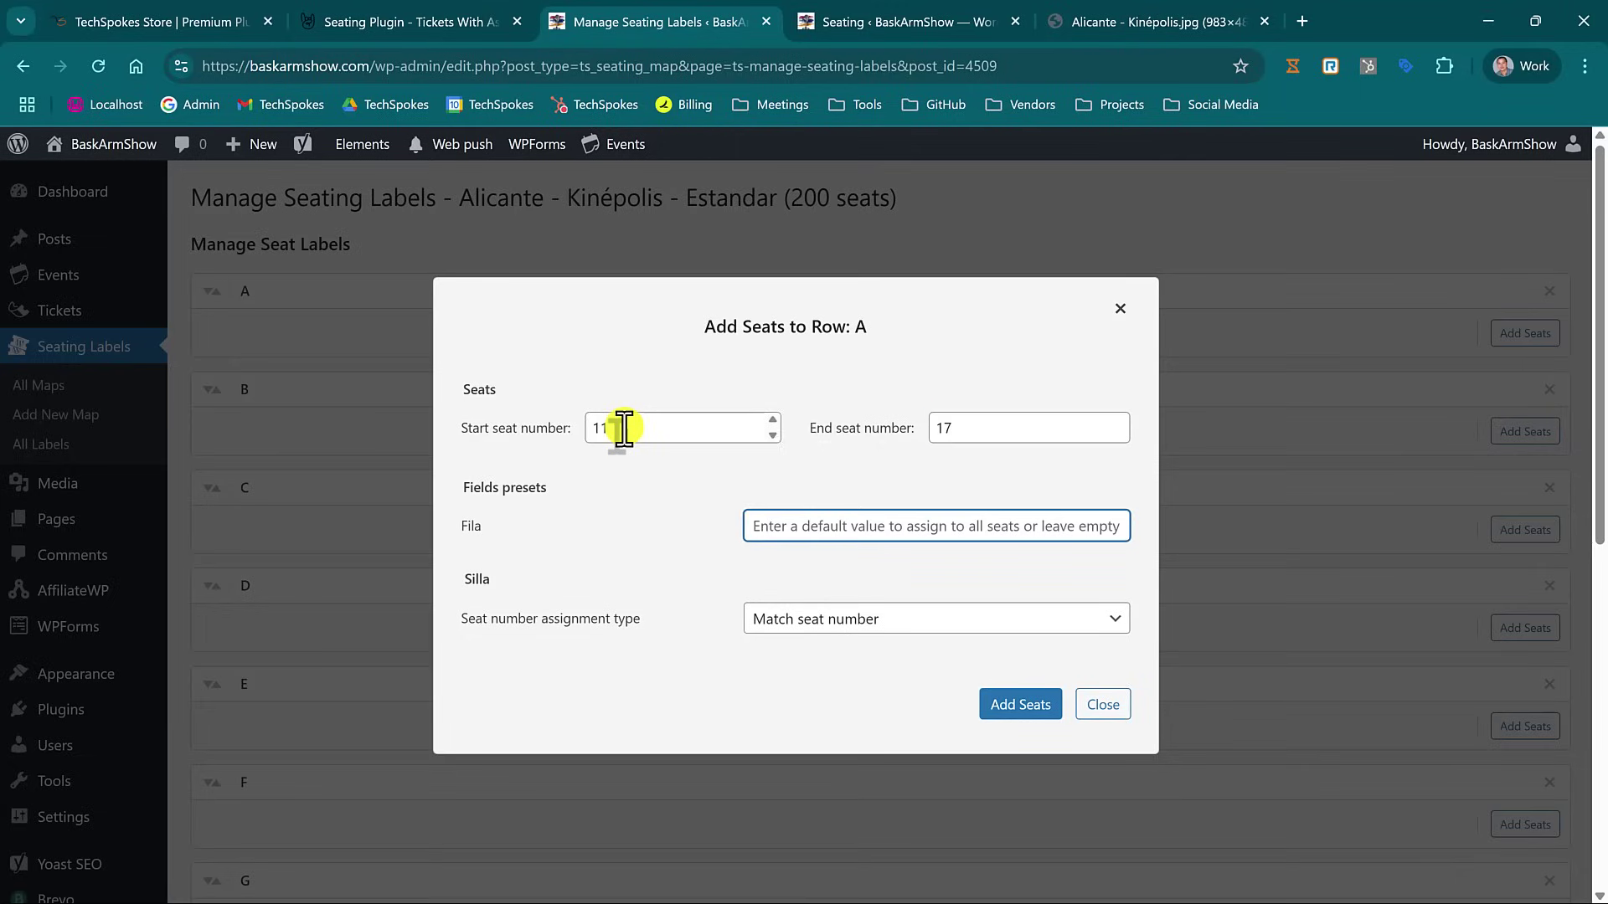
pyautogui.write('1')
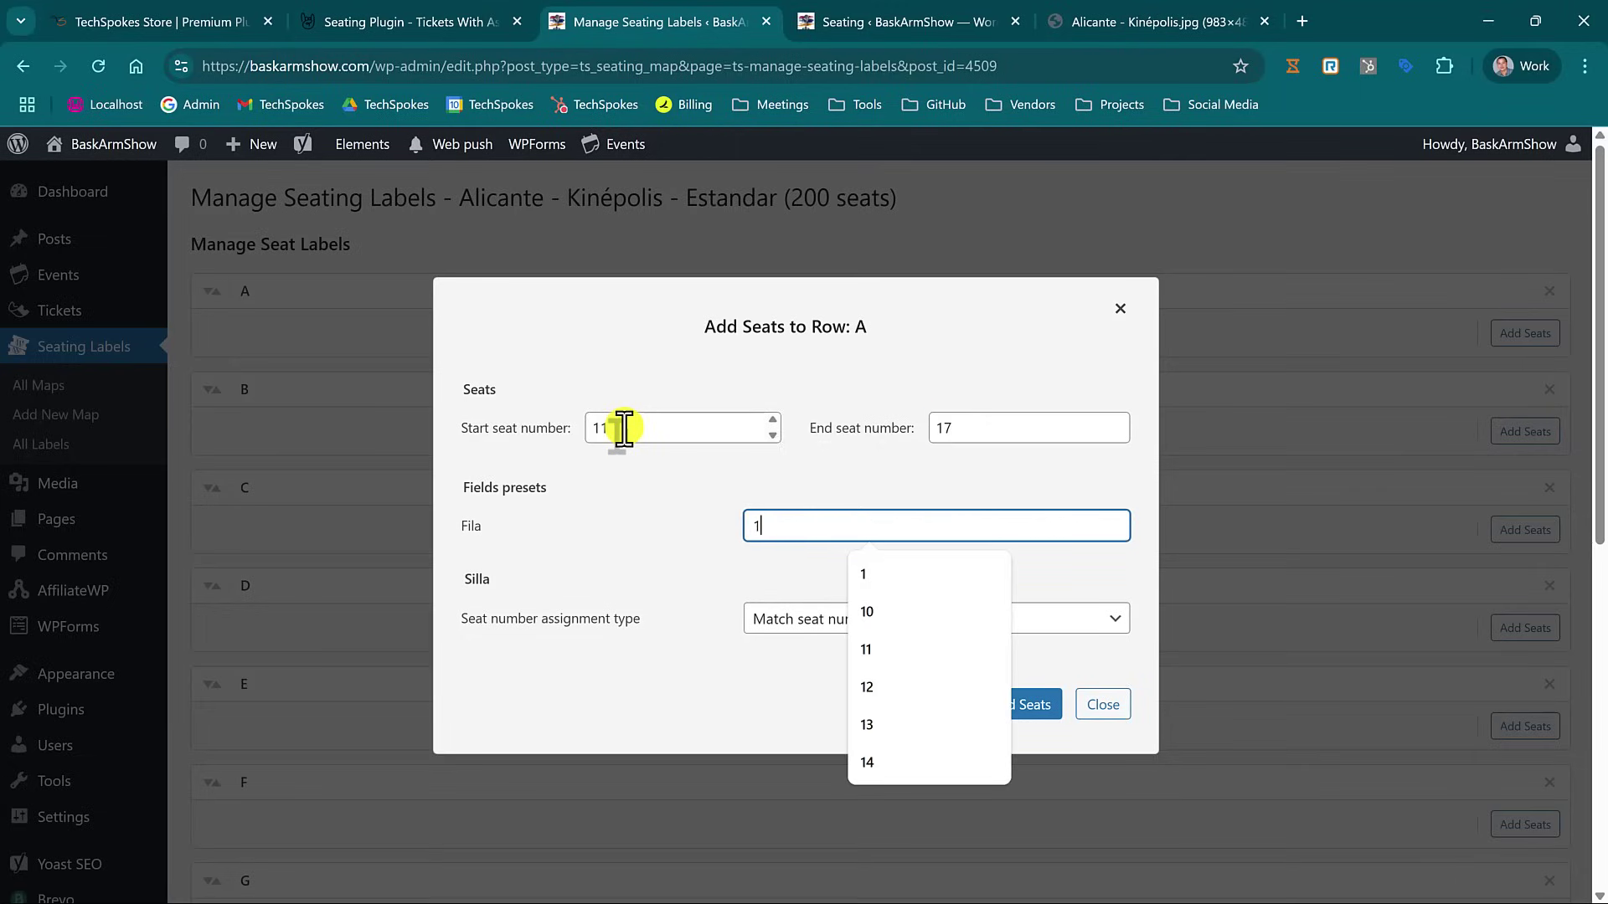
# Number seats 11–17 in a descending sequence starting at 7 and add them.
pyautogui.press('Tab')
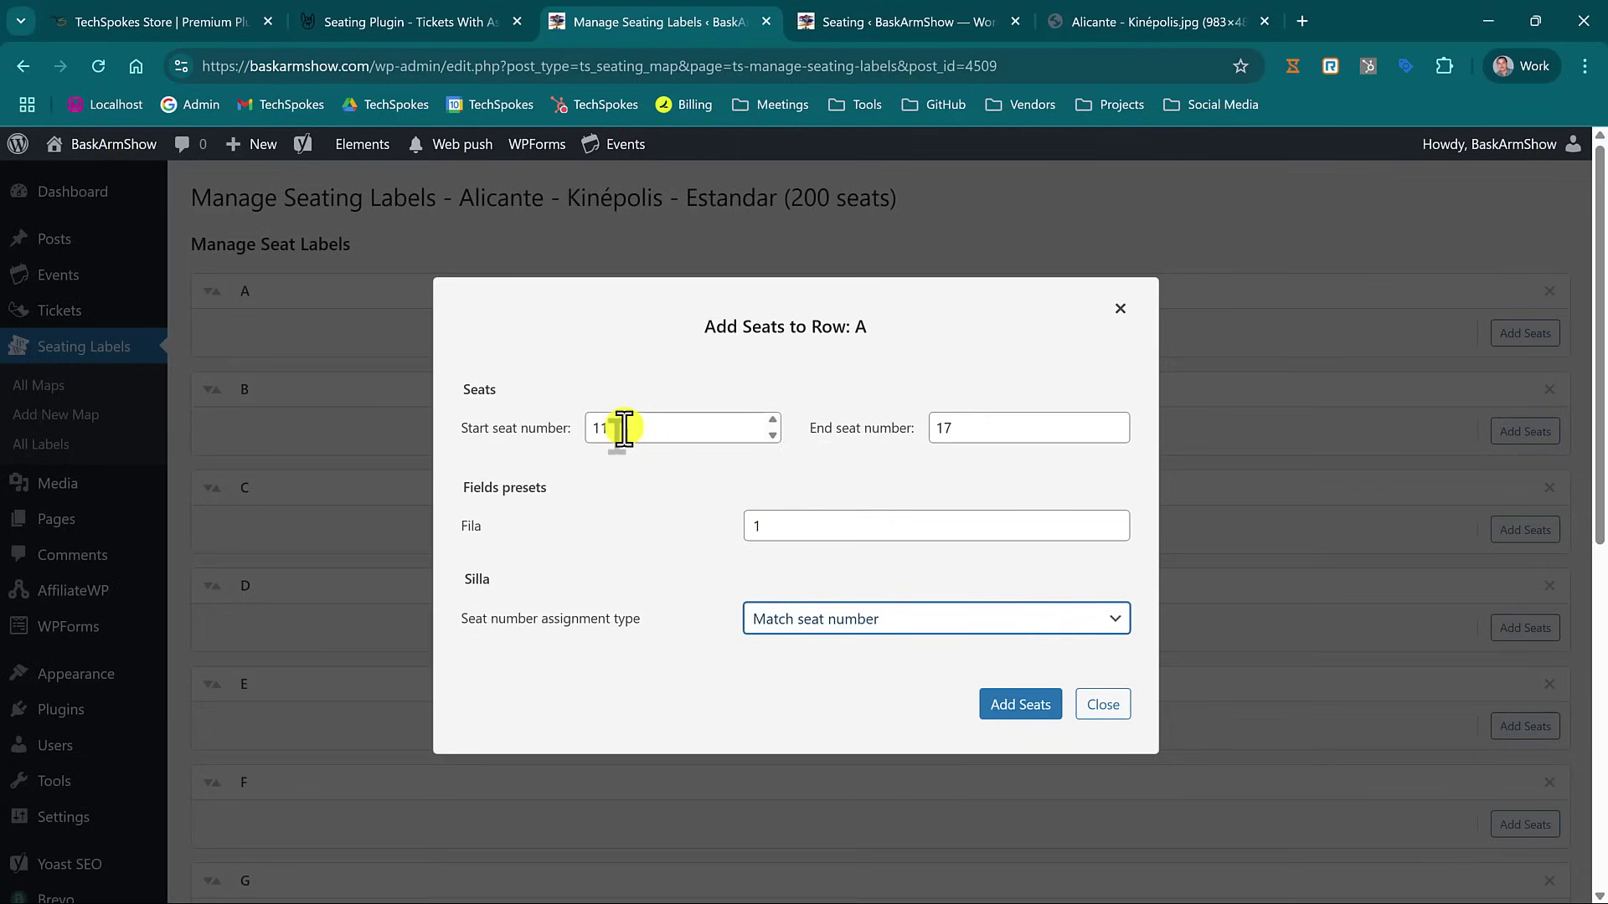
pyautogui.press('Down')
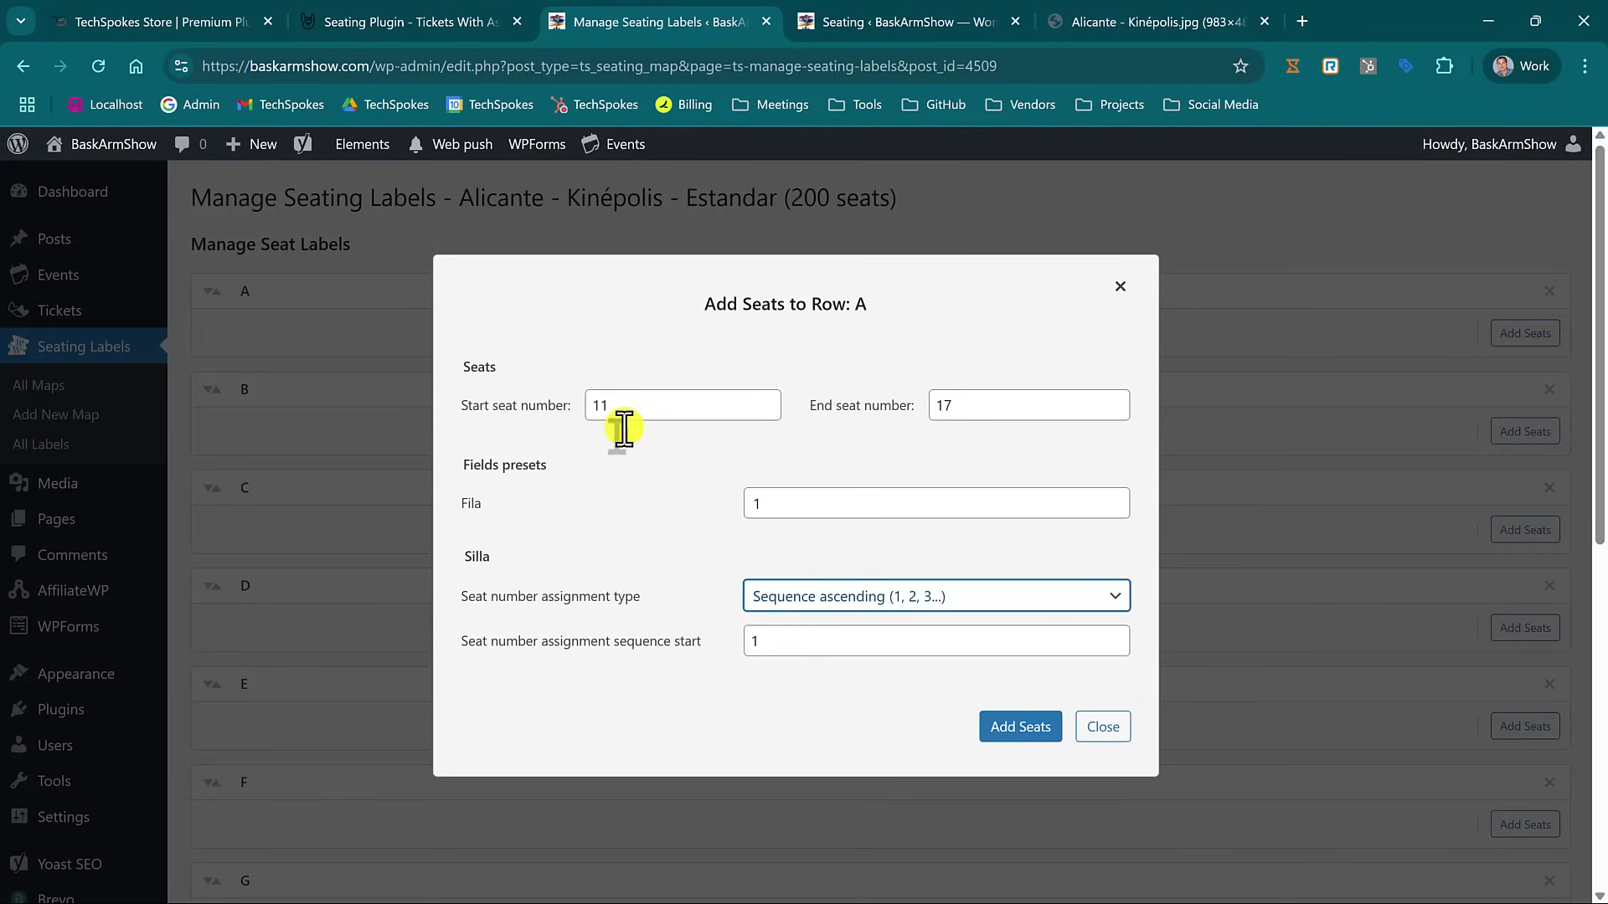
pyautogui.press('Down')
pyautogui.press('Tab')
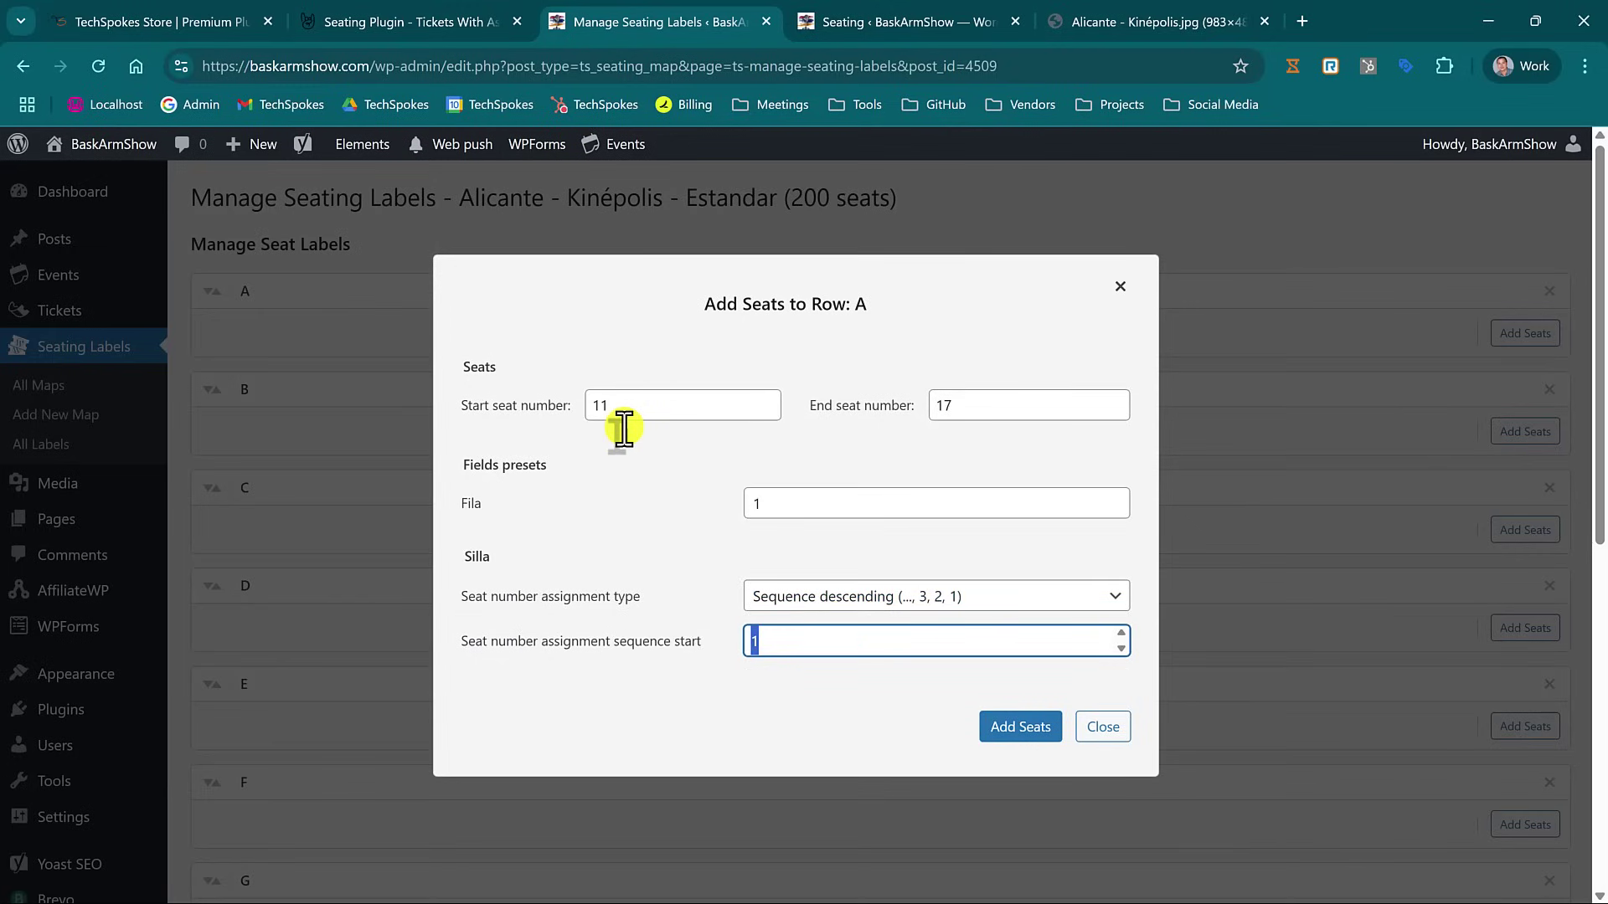
pyautogui.write('7')
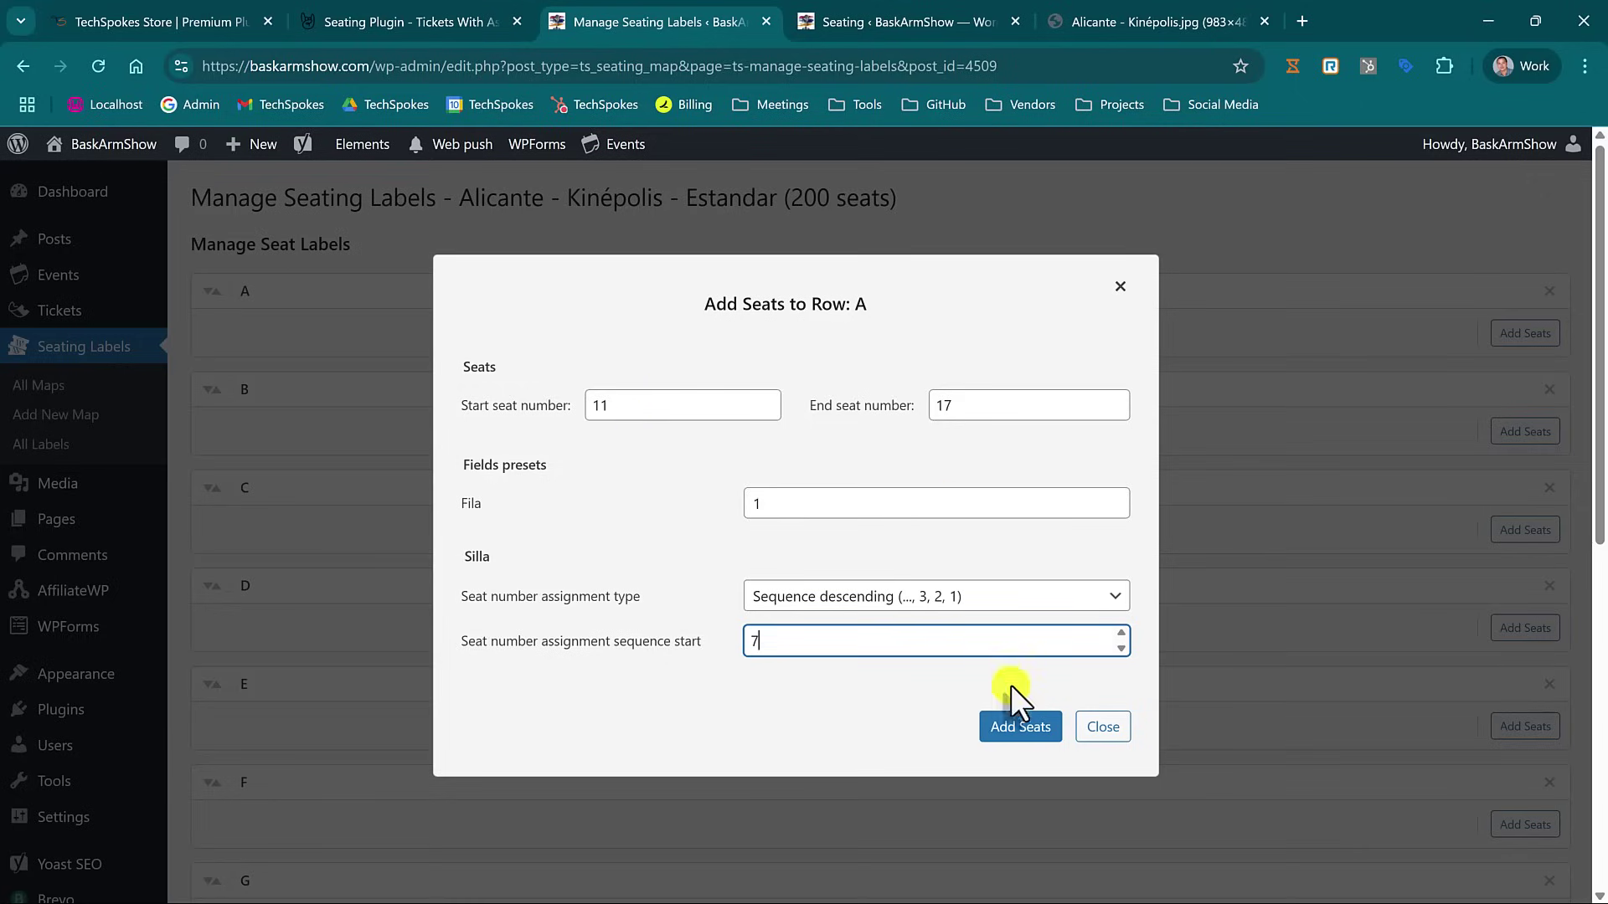
pyautogui.click(1028, 727)
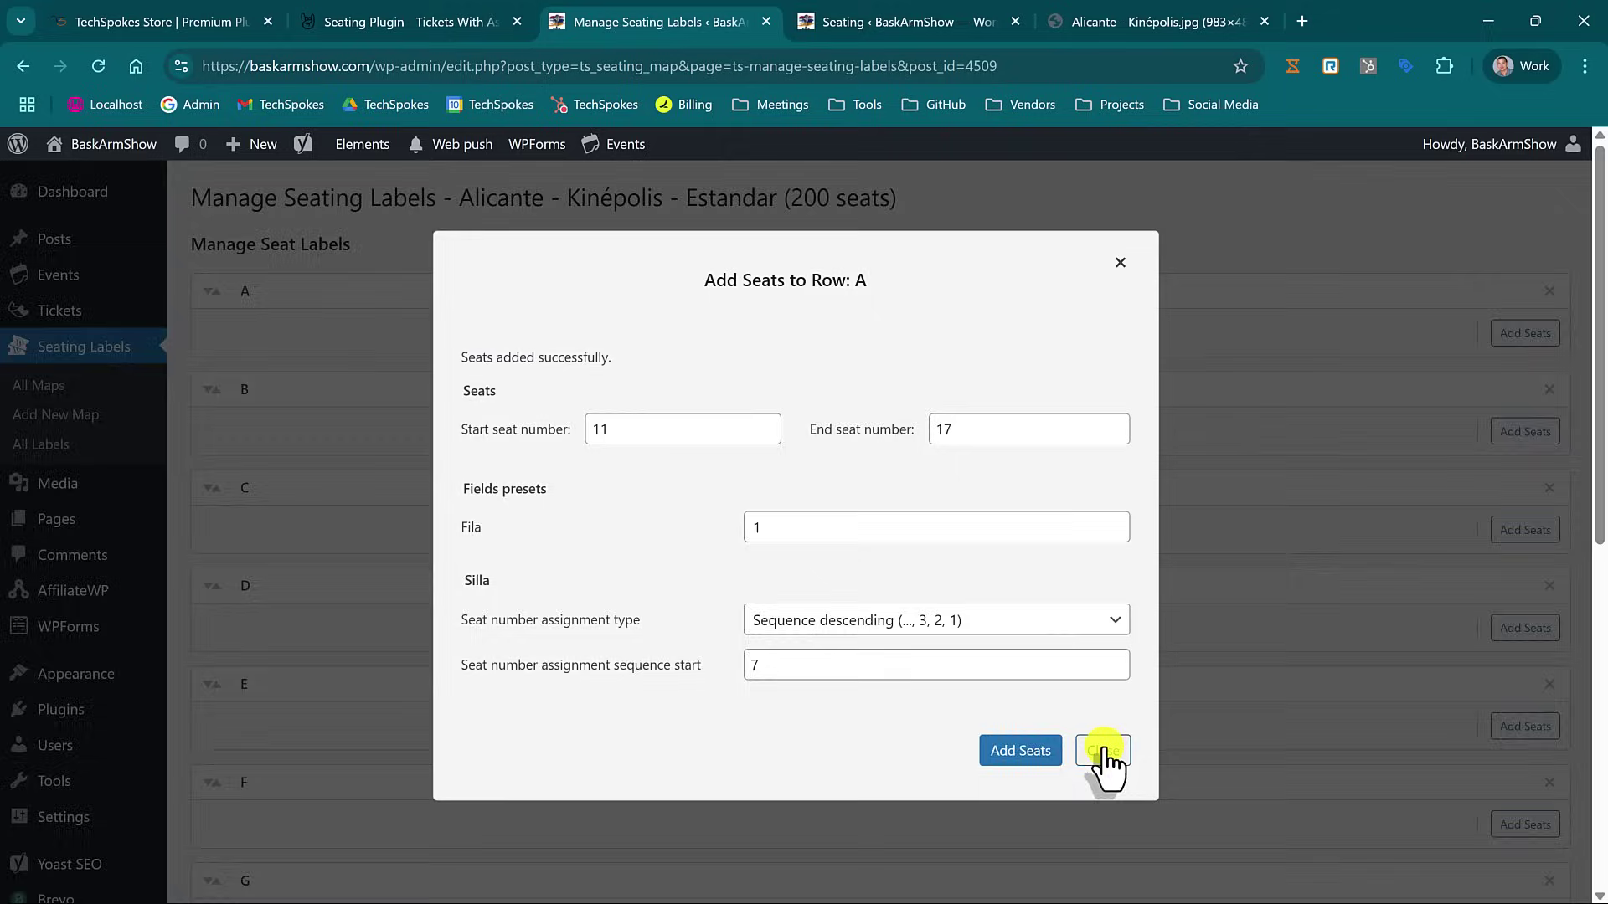
pyautogui.click(1102, 752)
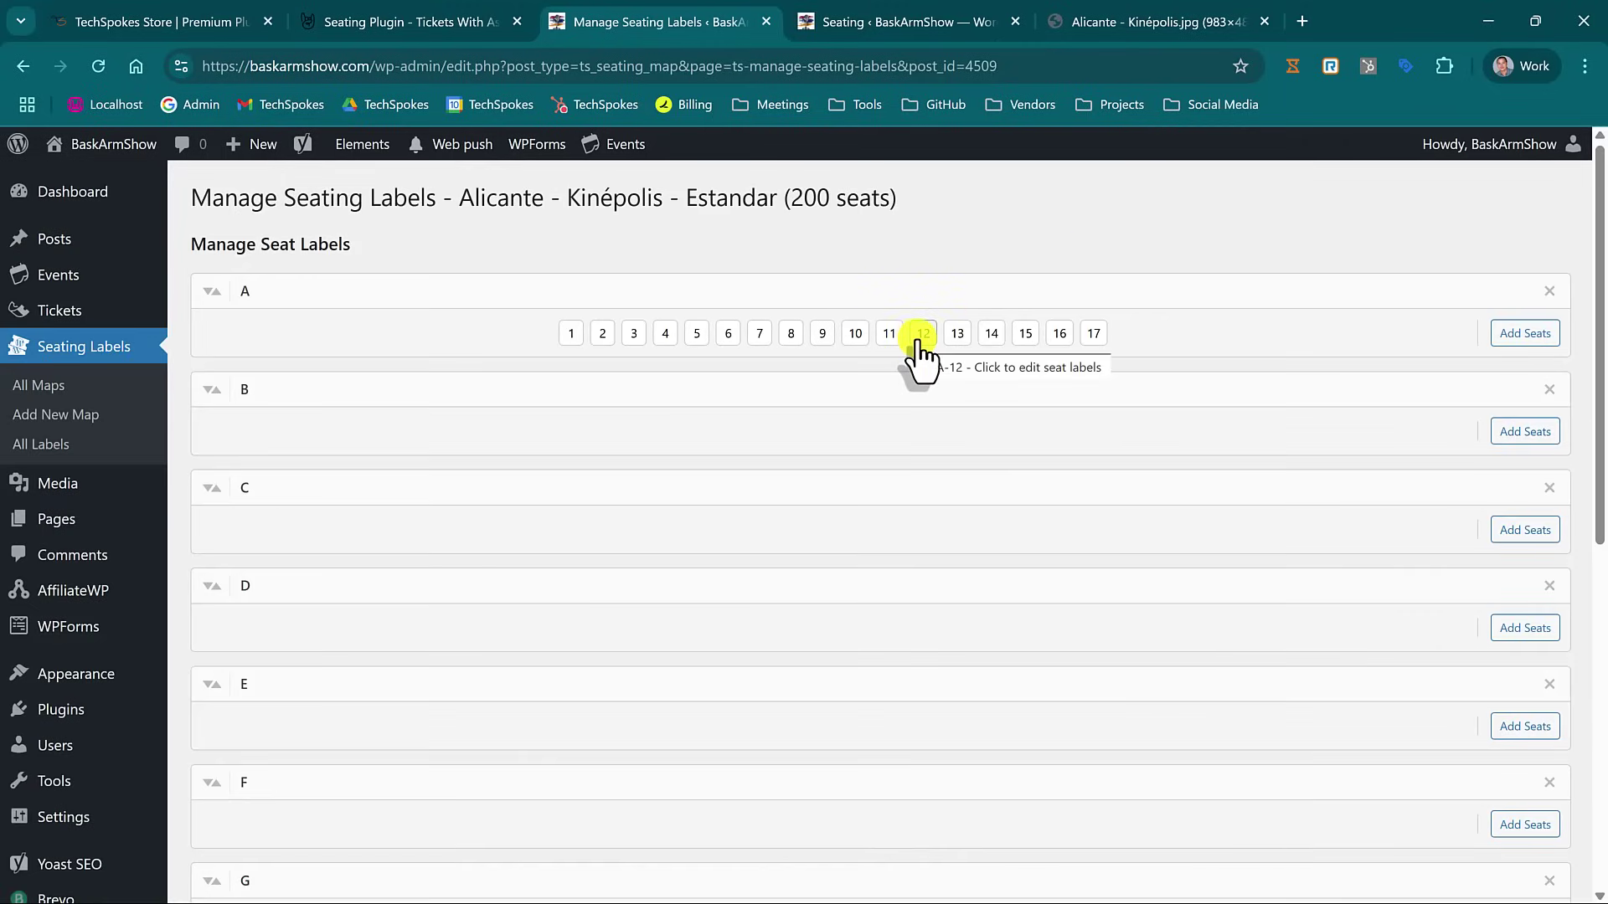
pyautogui.click(891, 335)
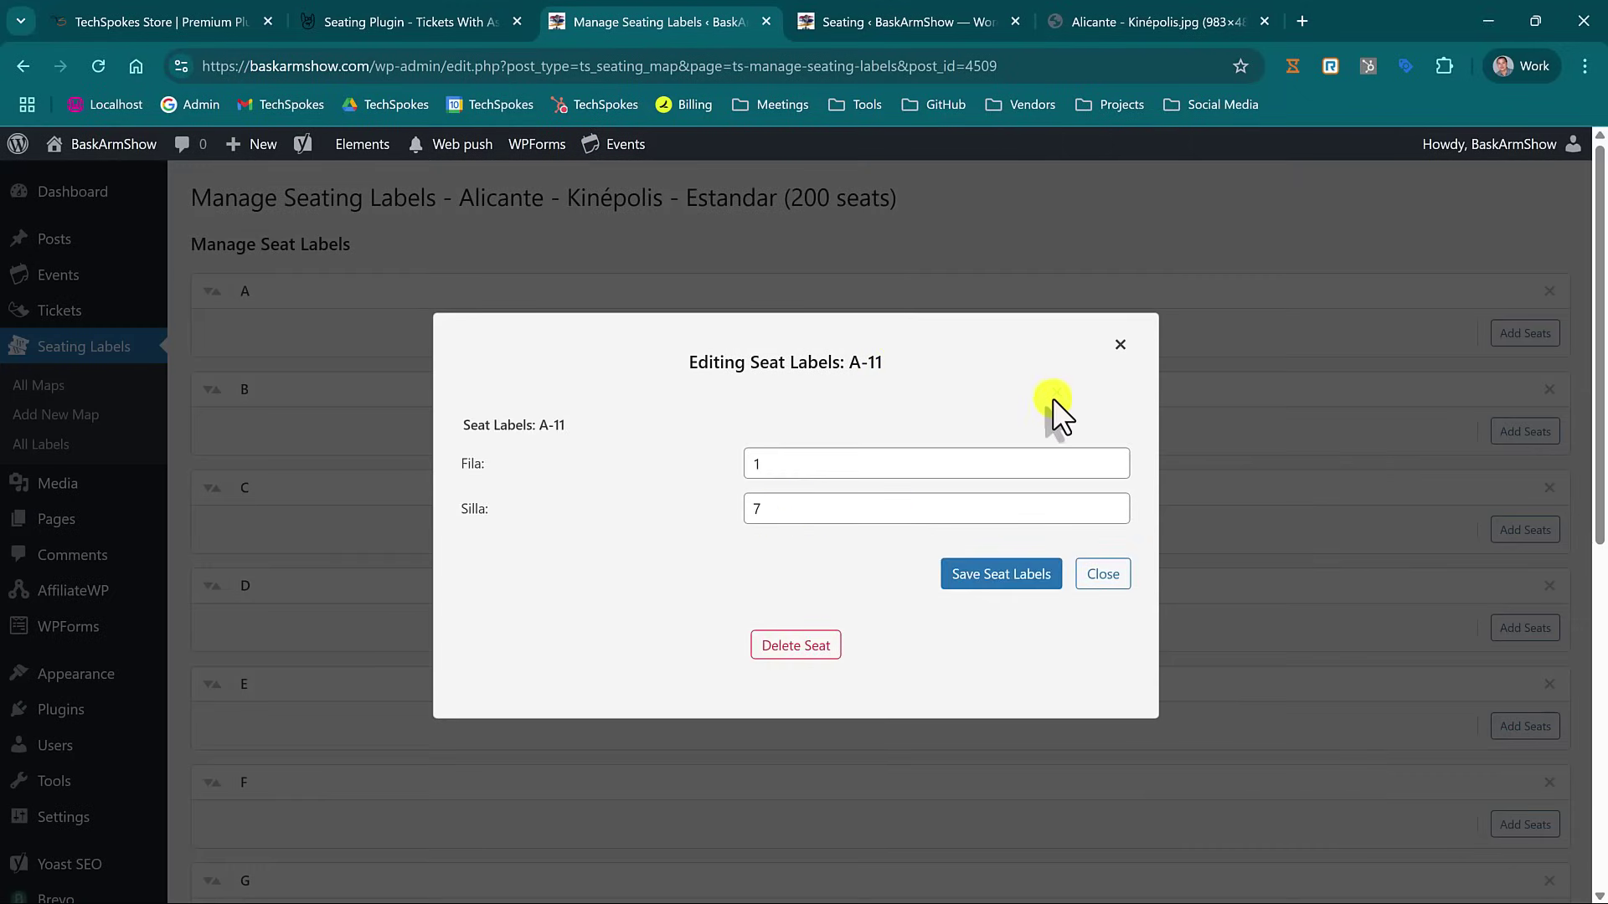
pyautogui.click(1123, 348)
pyautogui.click(1087, 335)
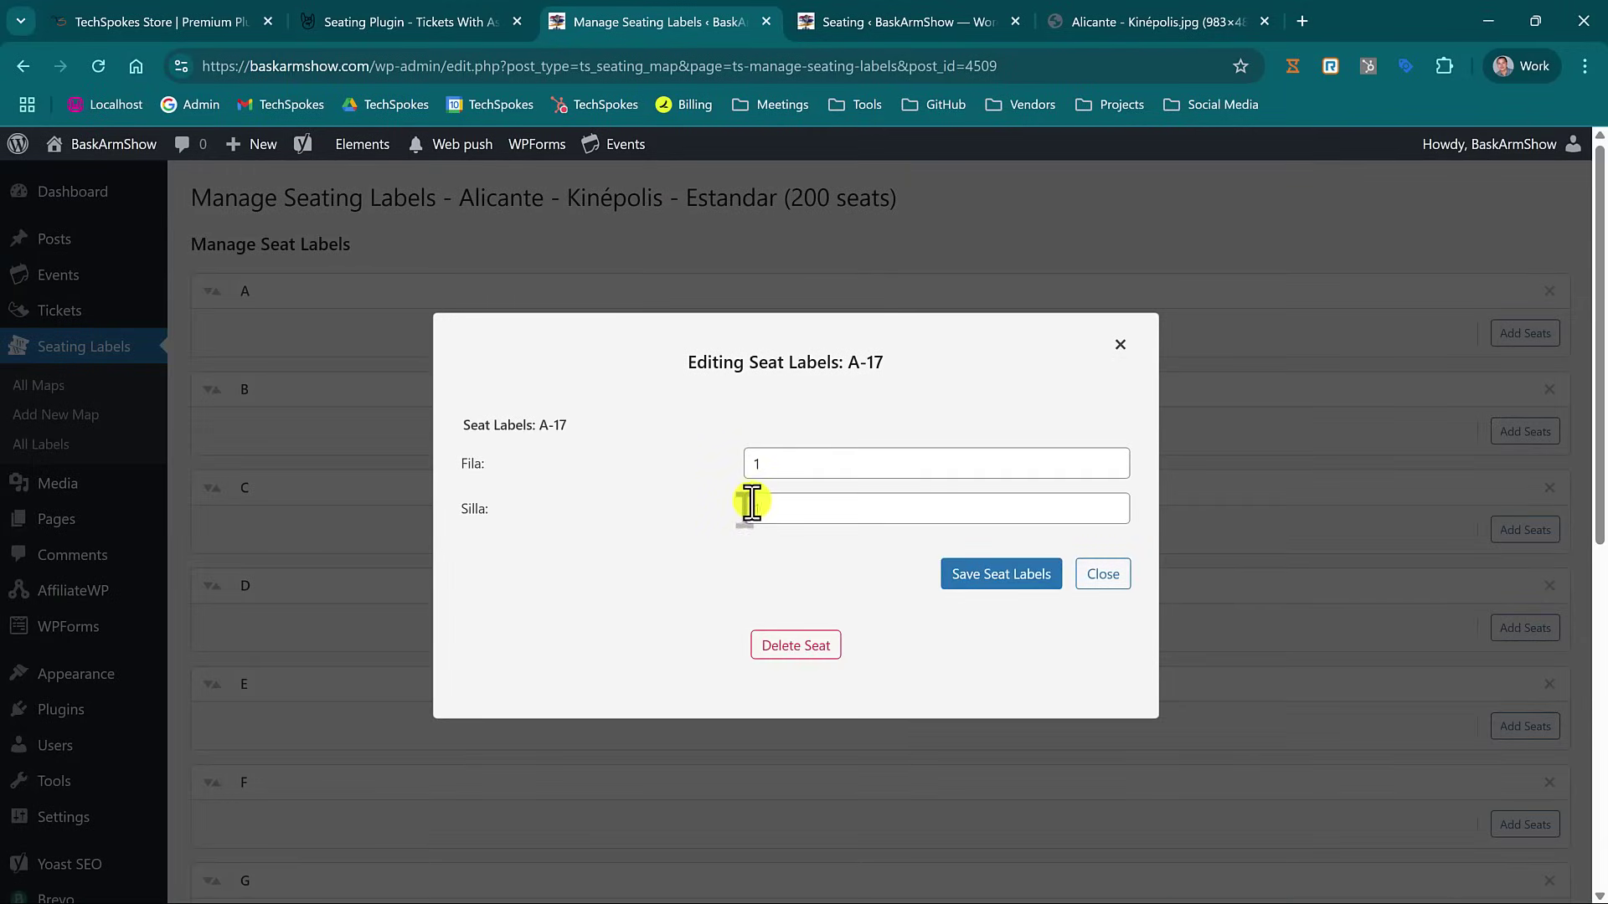
pyautogui.click(1122, 366)
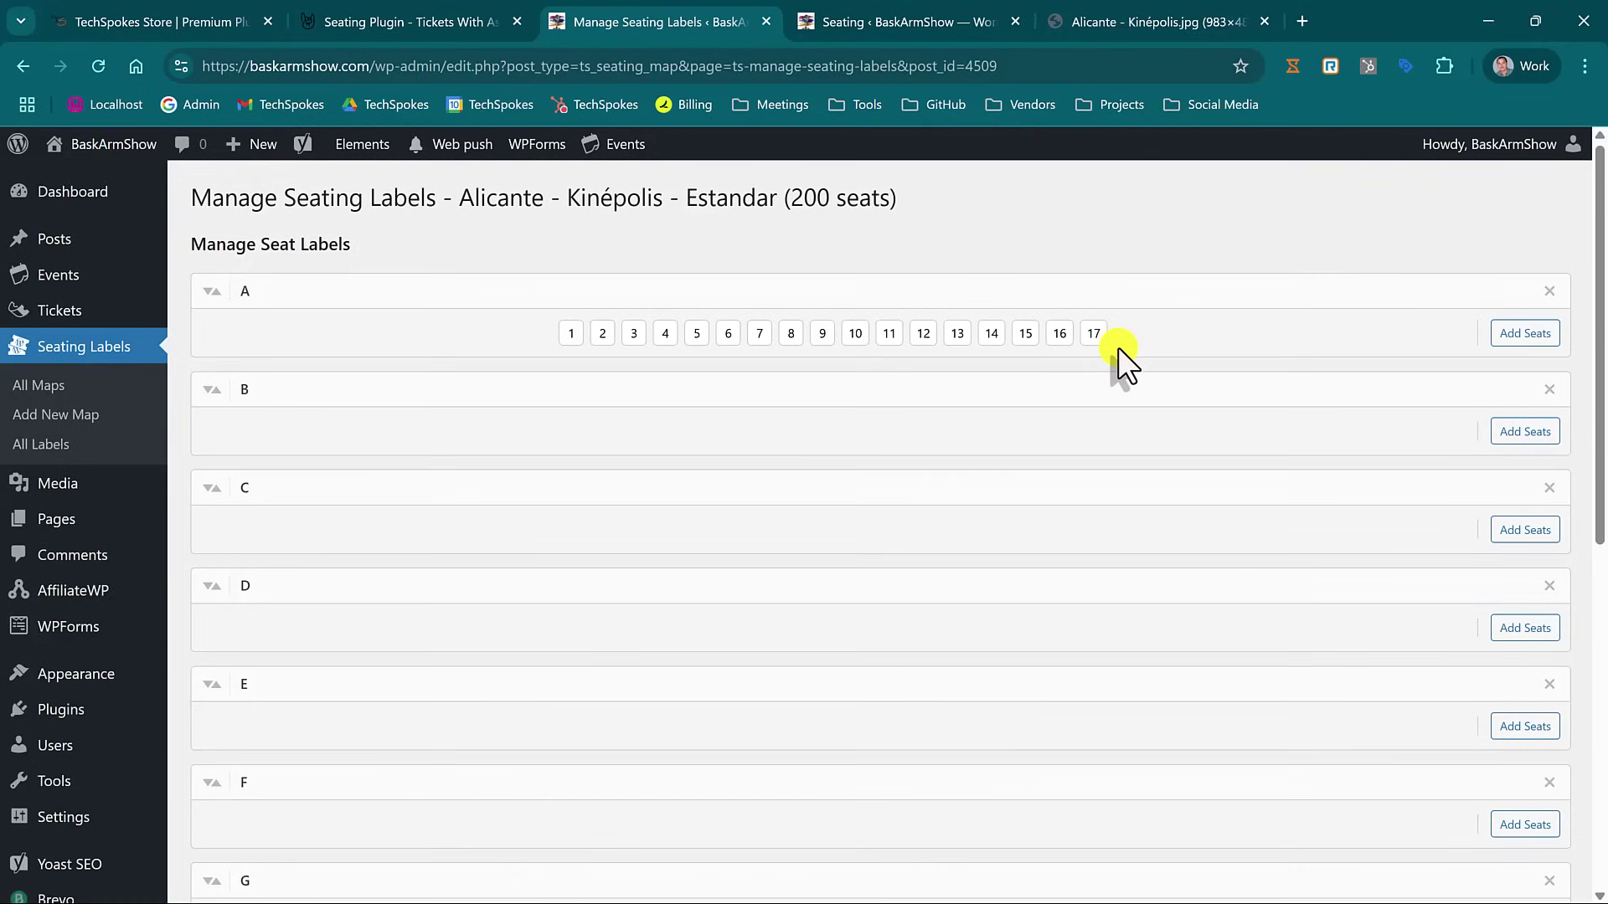
# Check the row A seat labels in the seat layout, then switch to the TechSpokes Store homepage.
pyautogui.click(887, 10)
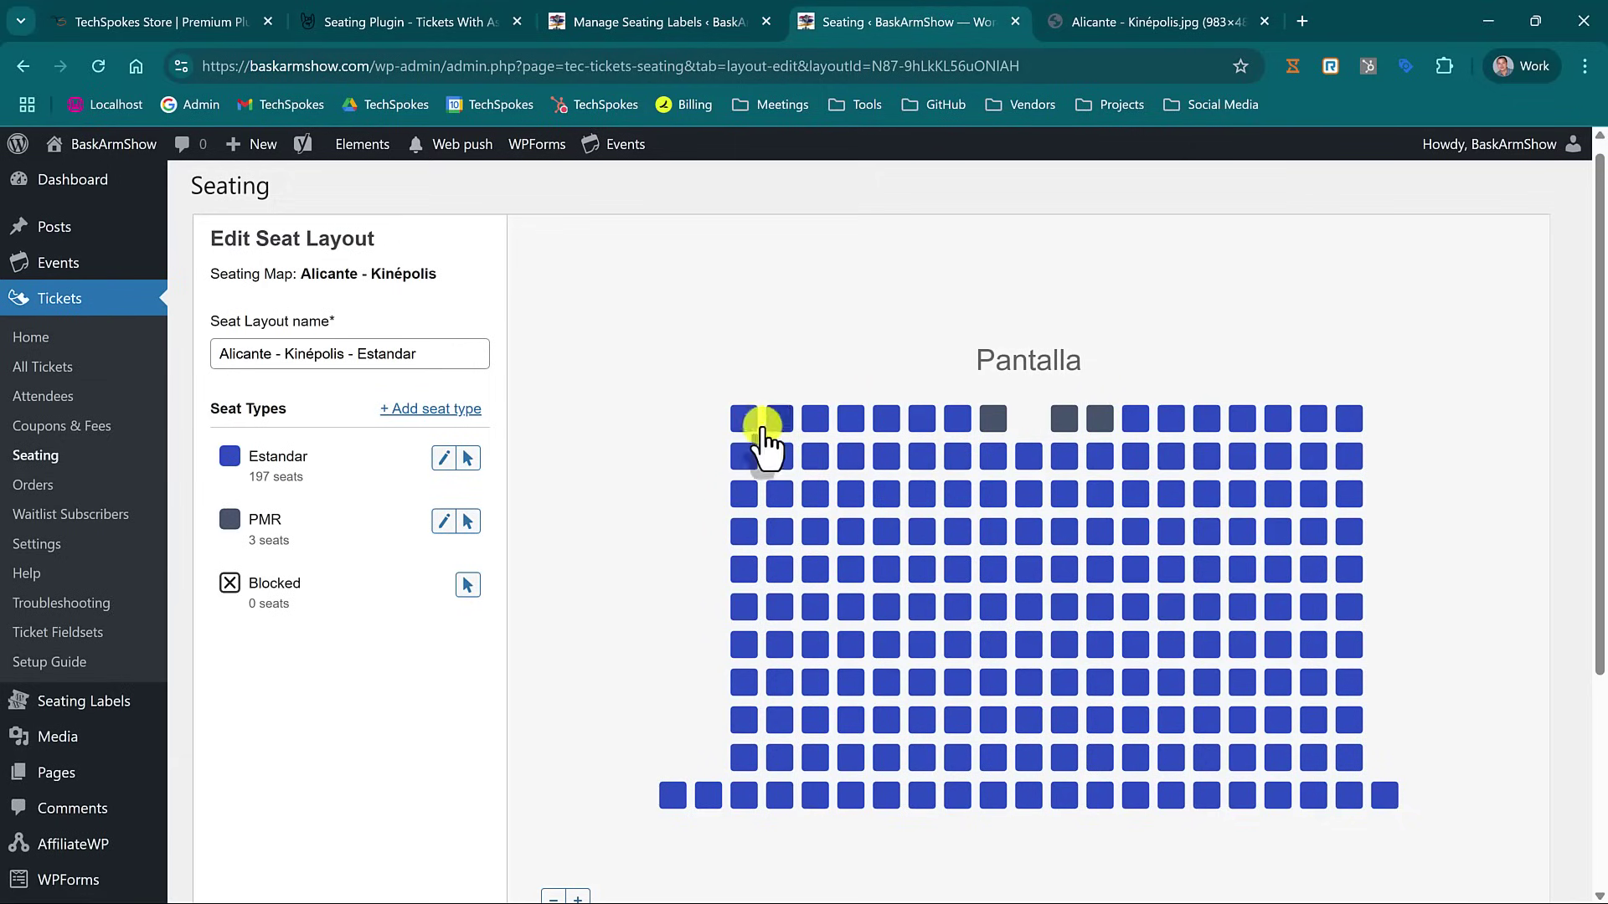
pyautogui.moveTo(1297, 423)
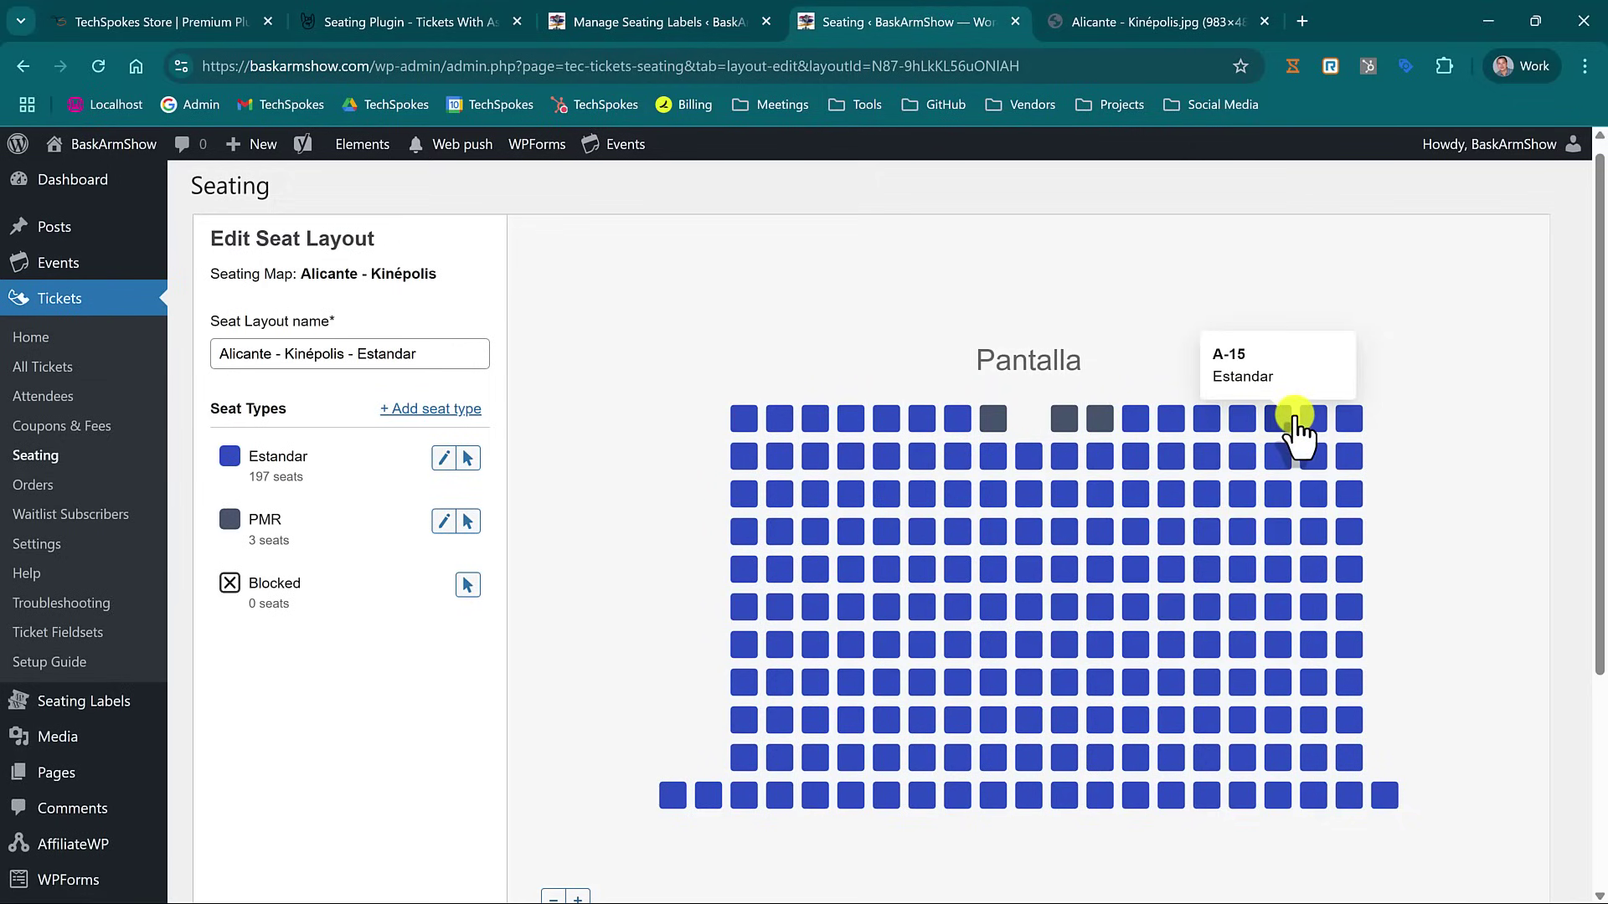
pyautogui.moveTo(1240, 431)
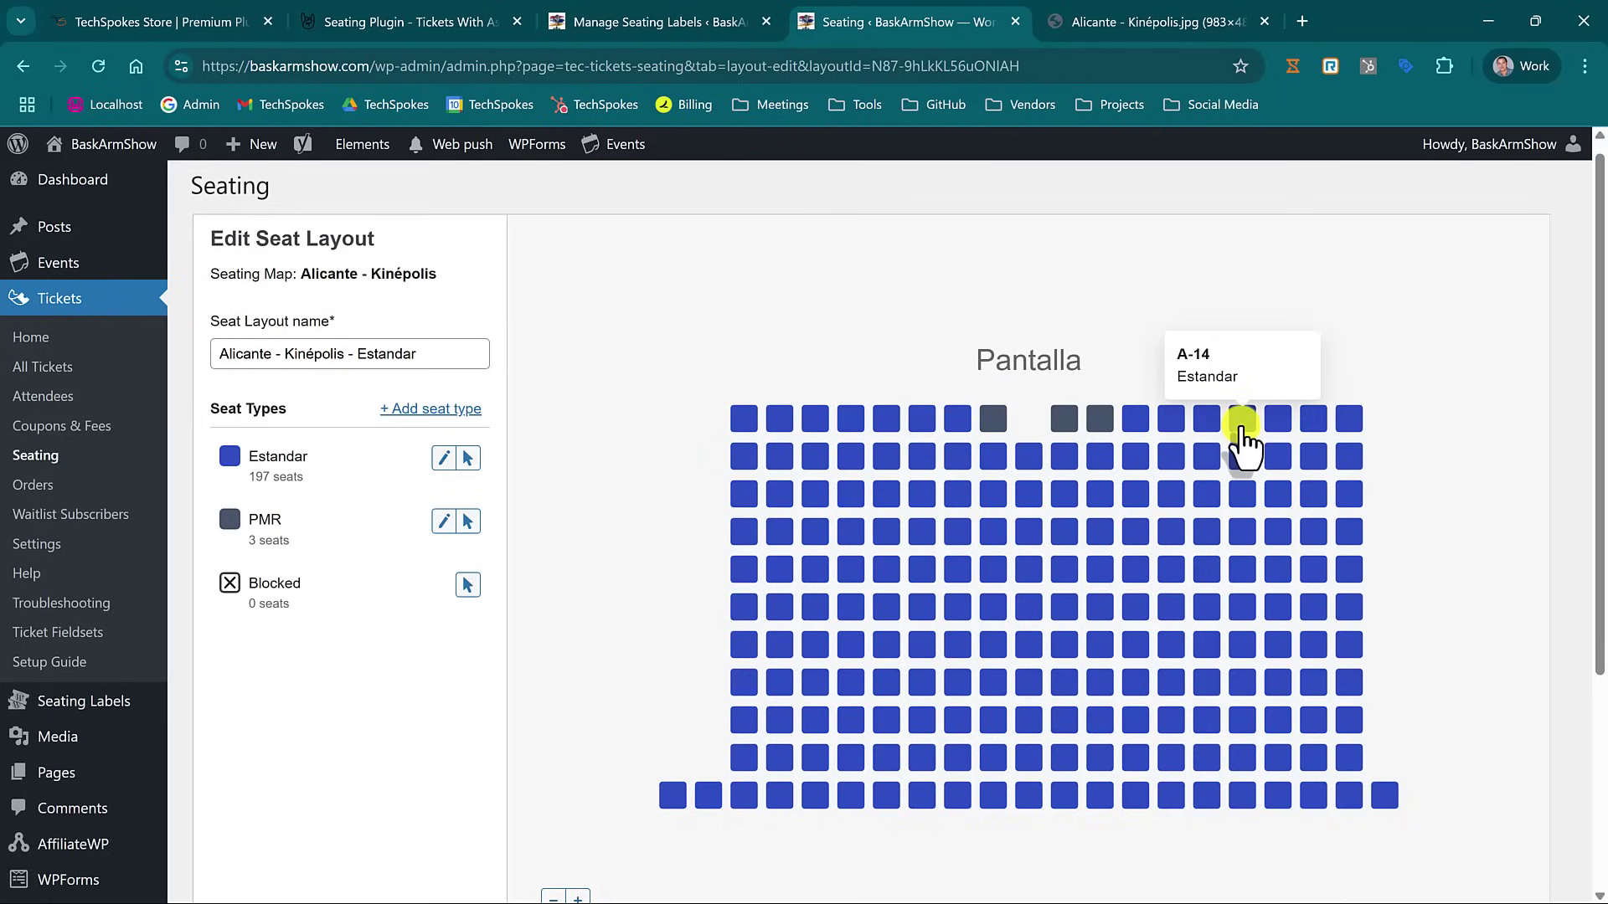
pyautogui.click(193, 20)
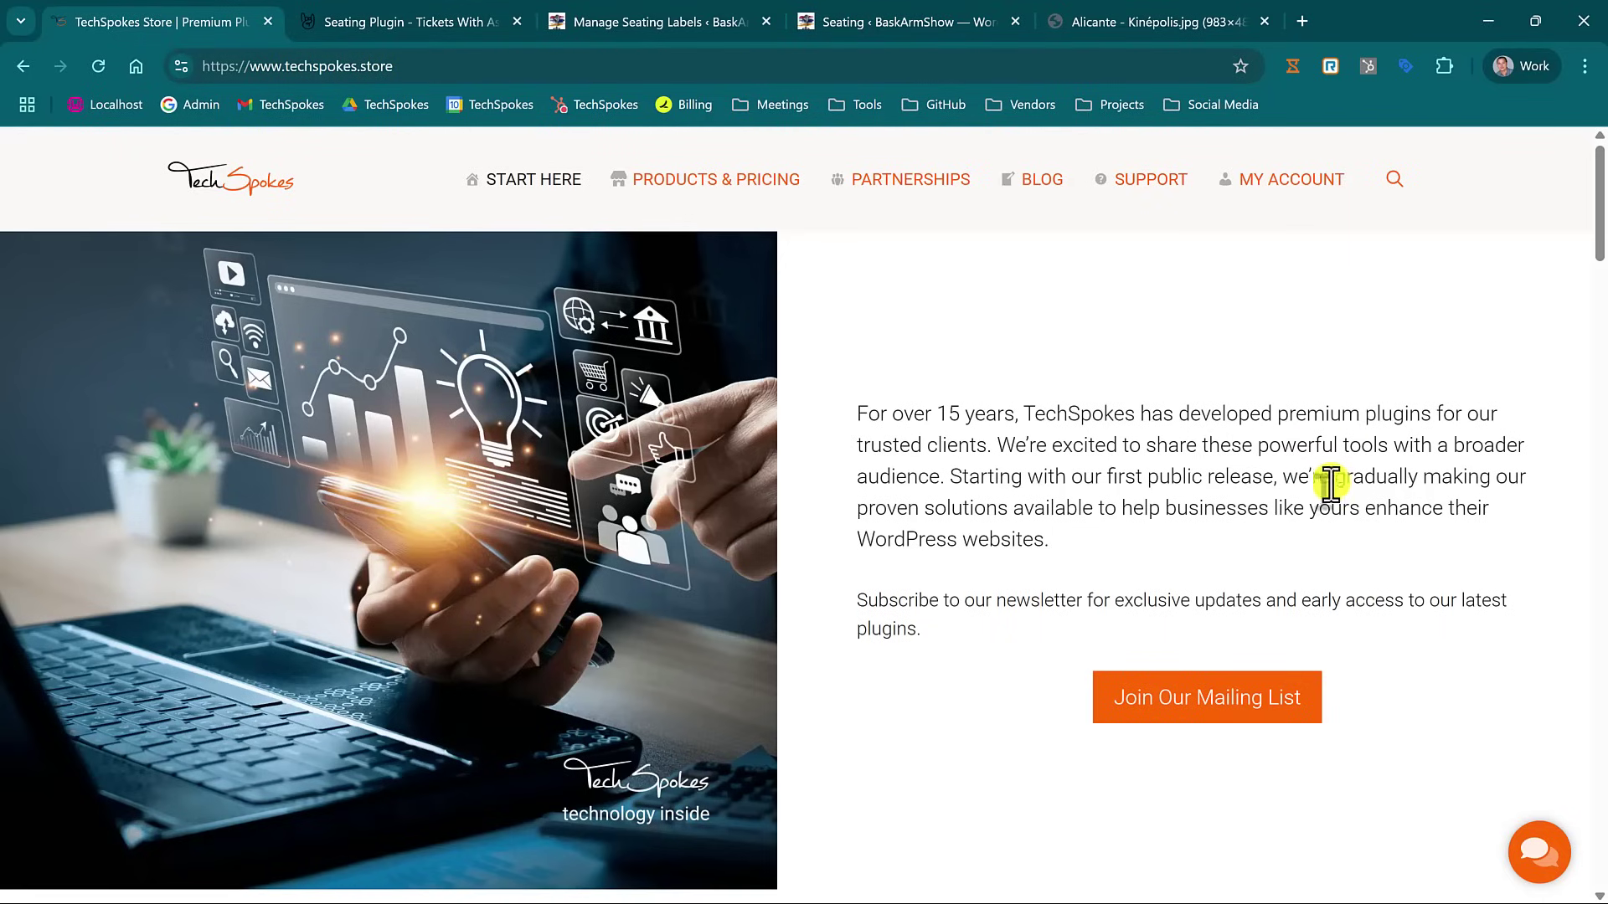
# Scroll to the In Progress section listing G-Search For WP, Content Suggestions and Video Scripts.
pyautogui.scroll(-1, 1329, 519)
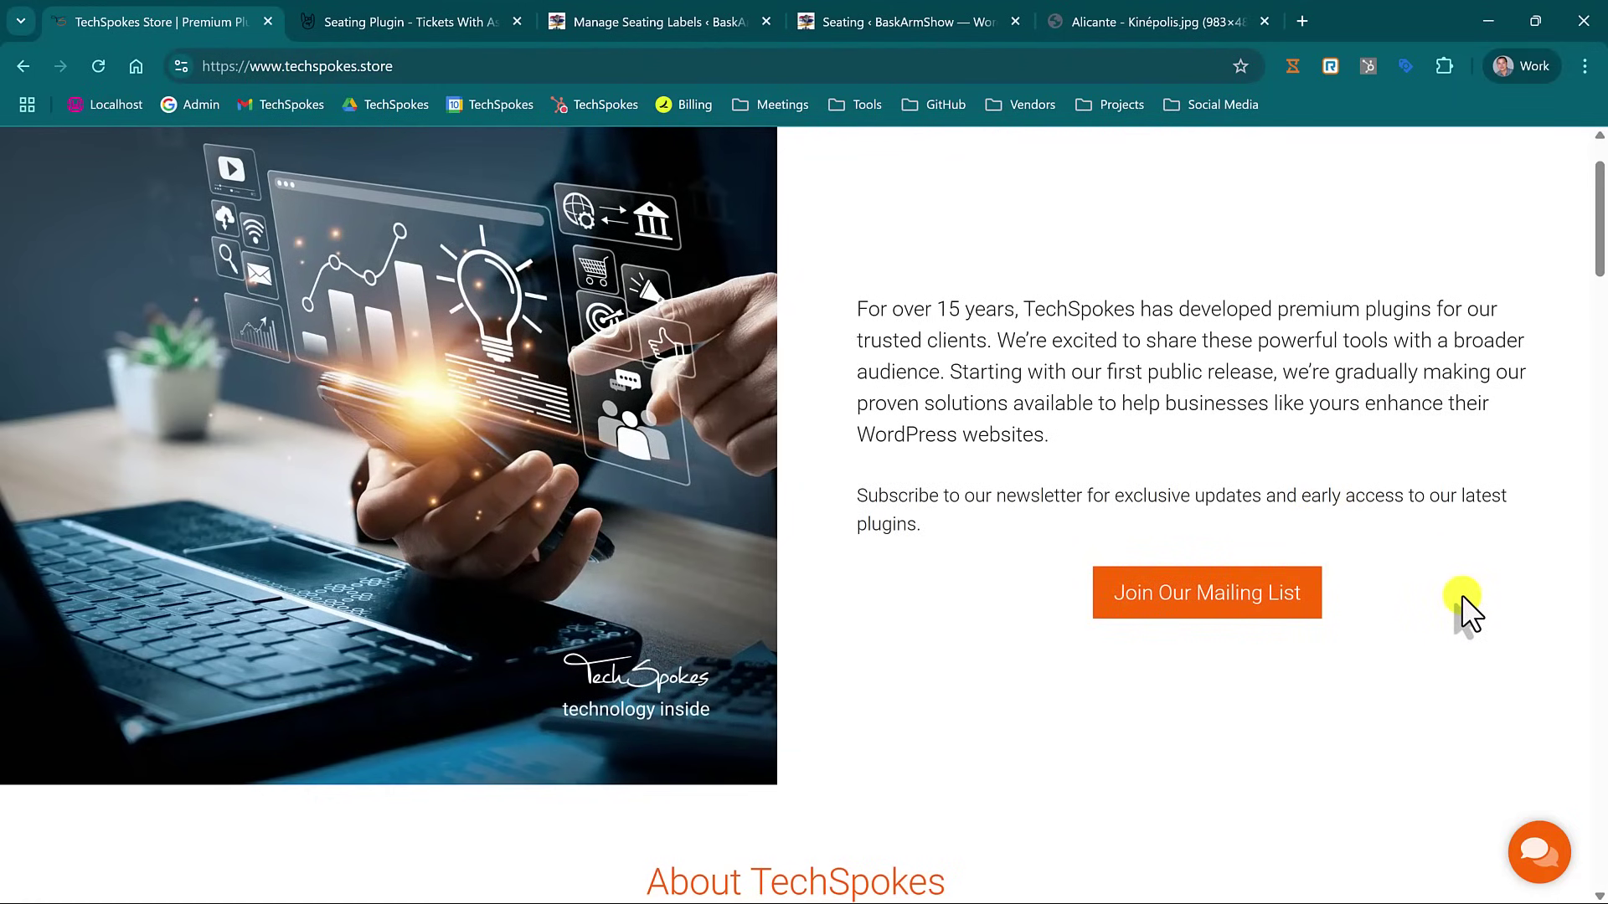
pyautogui.scroll(-1, 1460, 590)
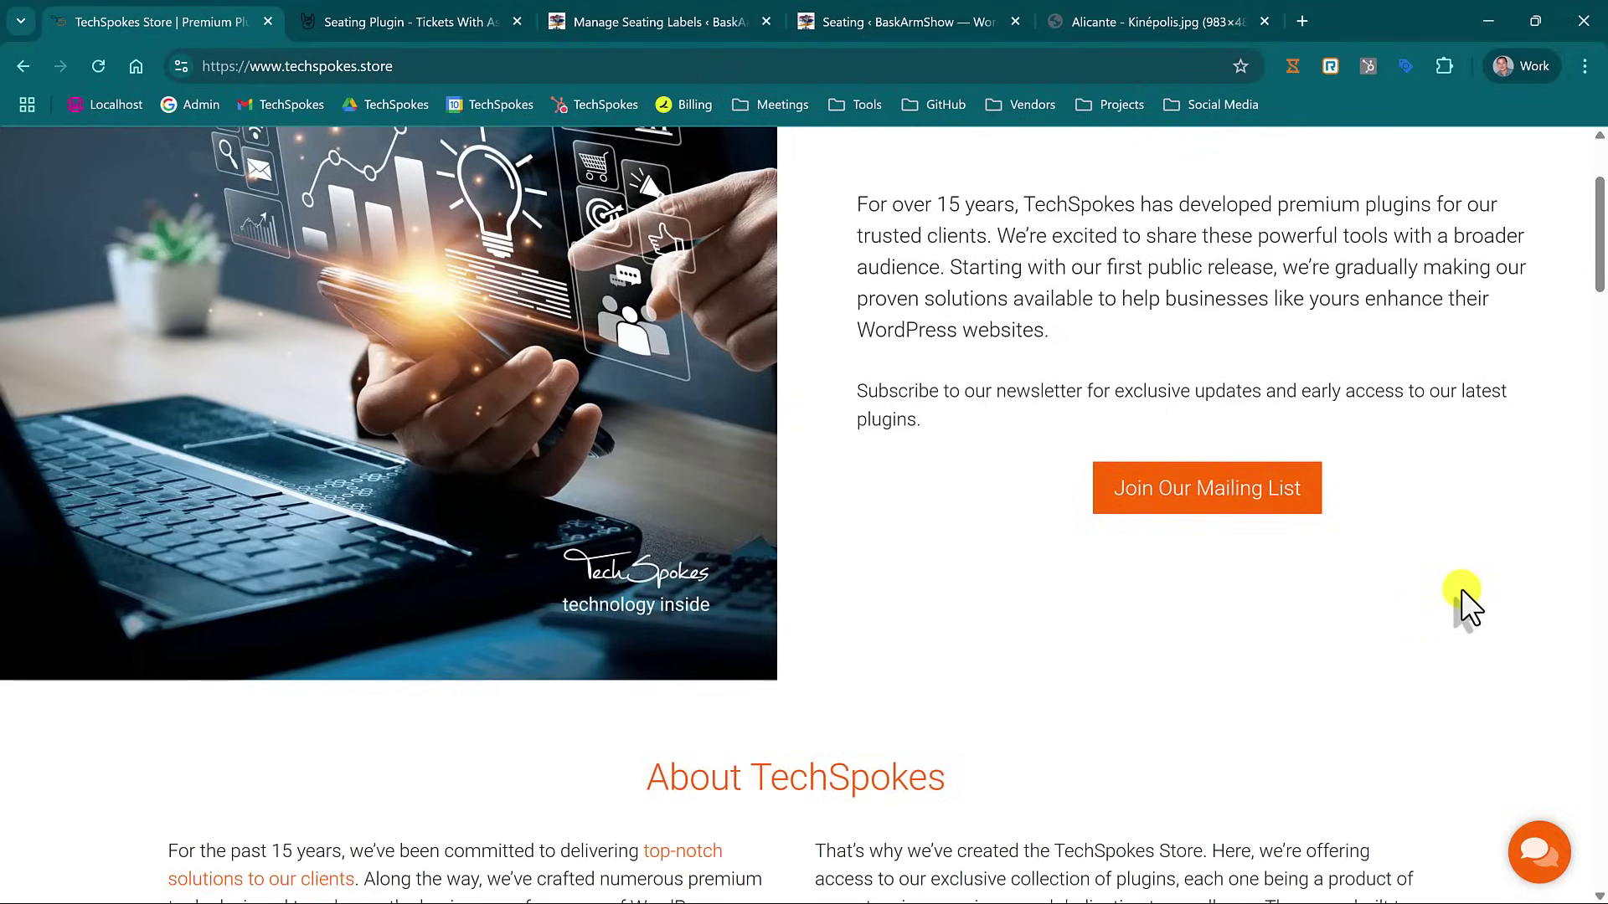
pyautogui.scroll(-3, 1460, 590)
pyautogui.scroll(-9, 1460, 591)
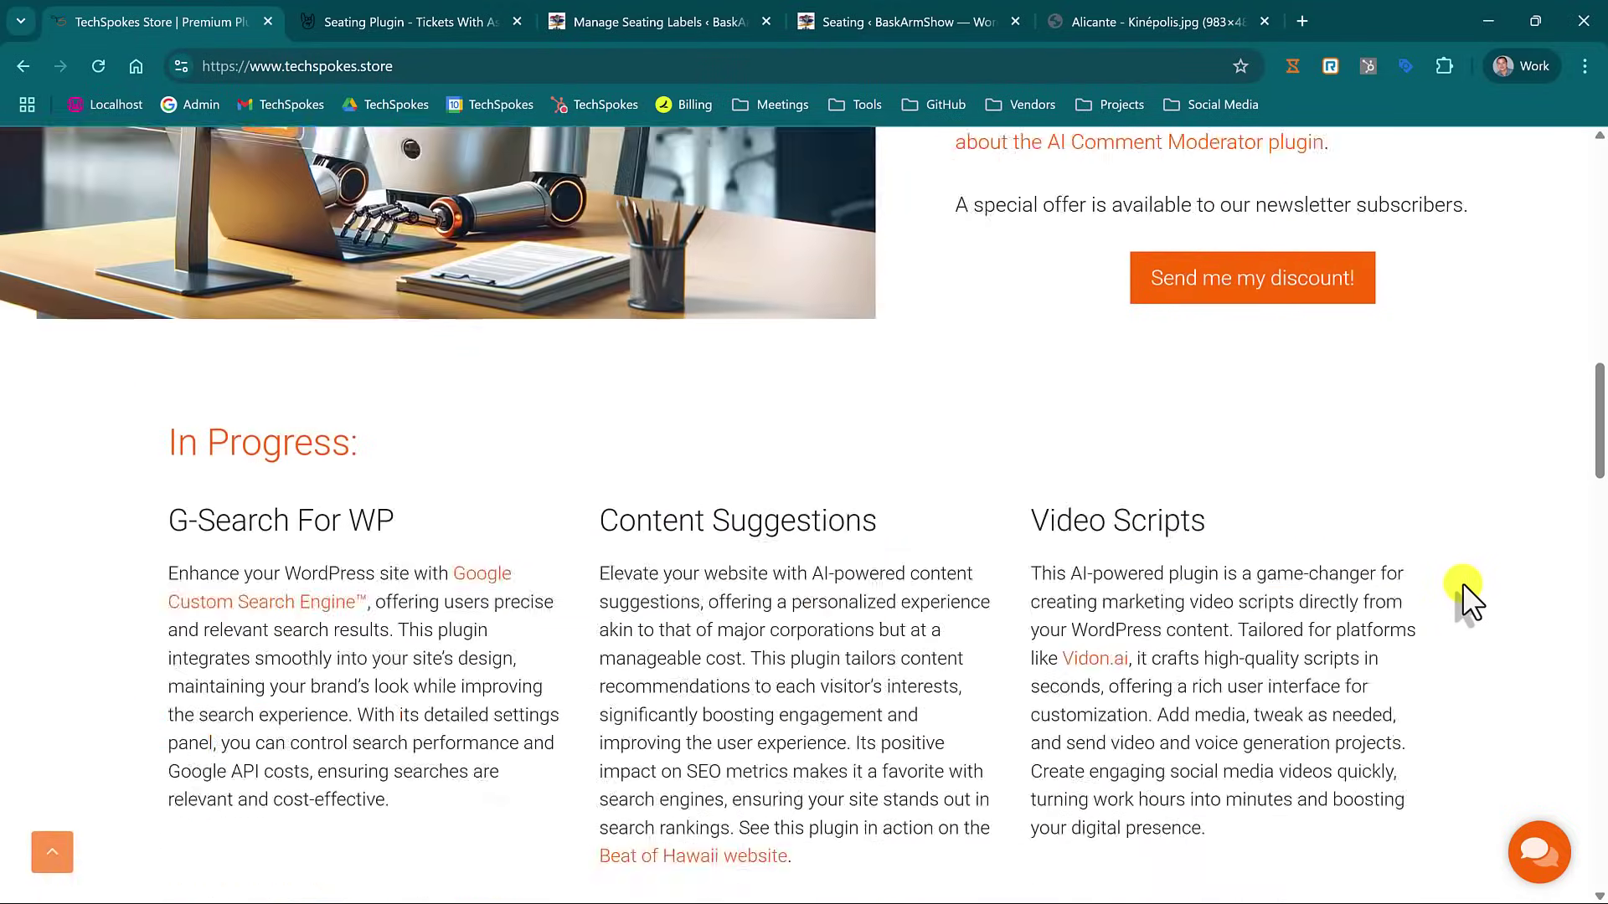